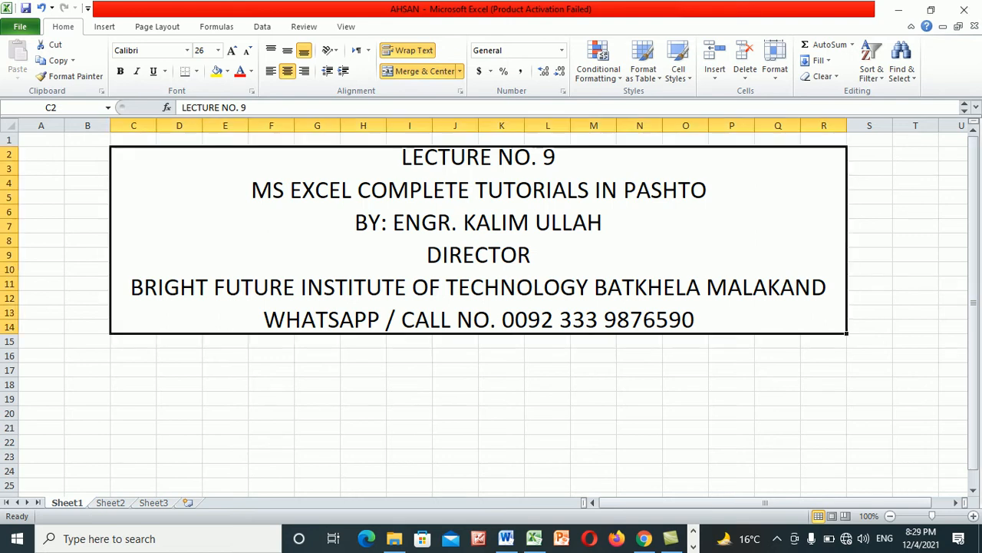
- Merge and center cells G4:P10 in a new blank workbook and fill the merged cell yellow
key("ctrl+n")
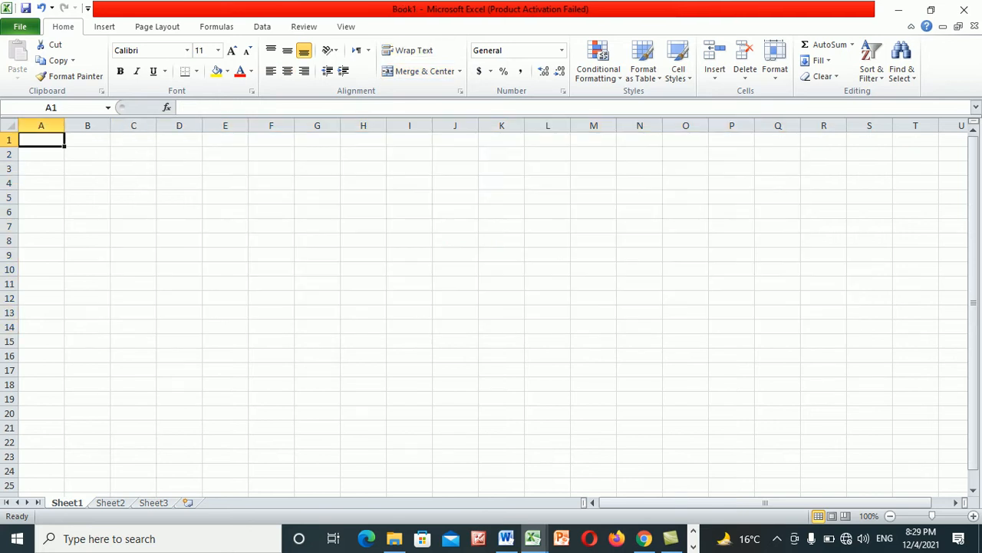
left_click_drag(317, 182, 731, 268)
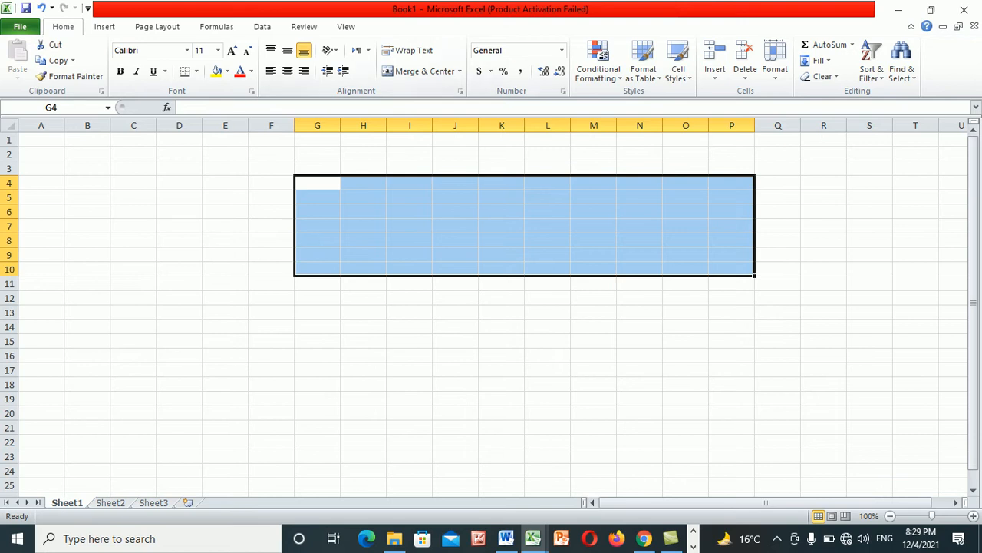
left_click(420, 71)
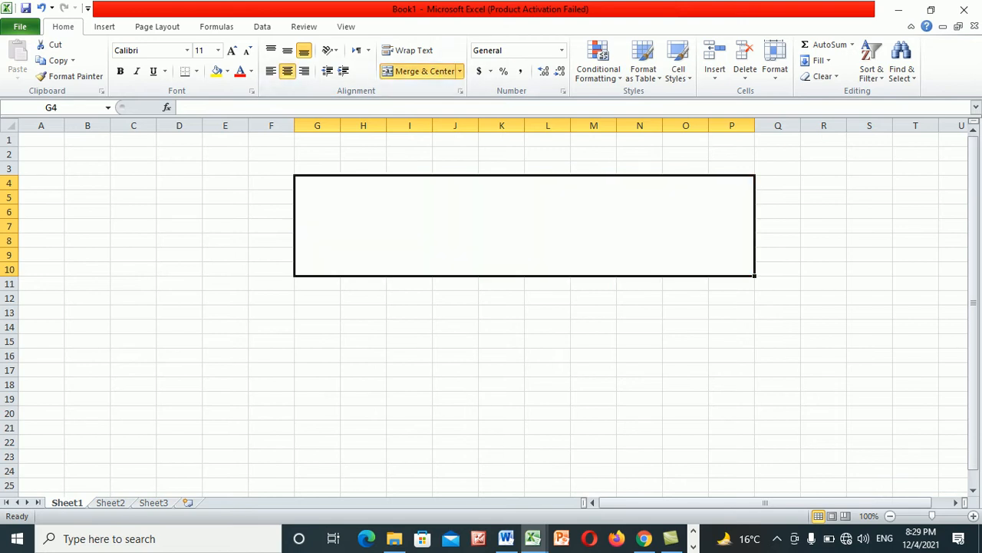
left_click(216, 70)
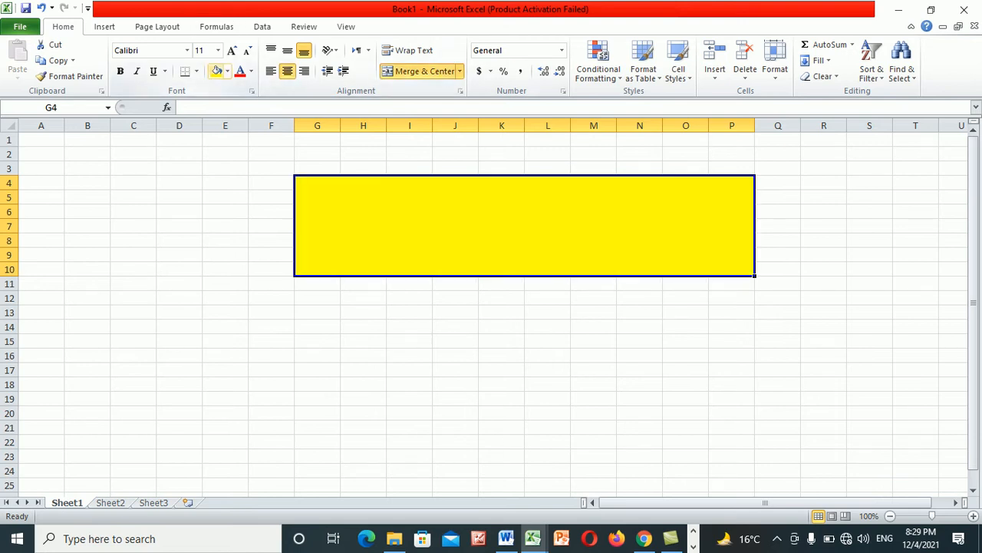
- Set the font of the merged yellow cell to purple, size 26
left_click(251, 70)
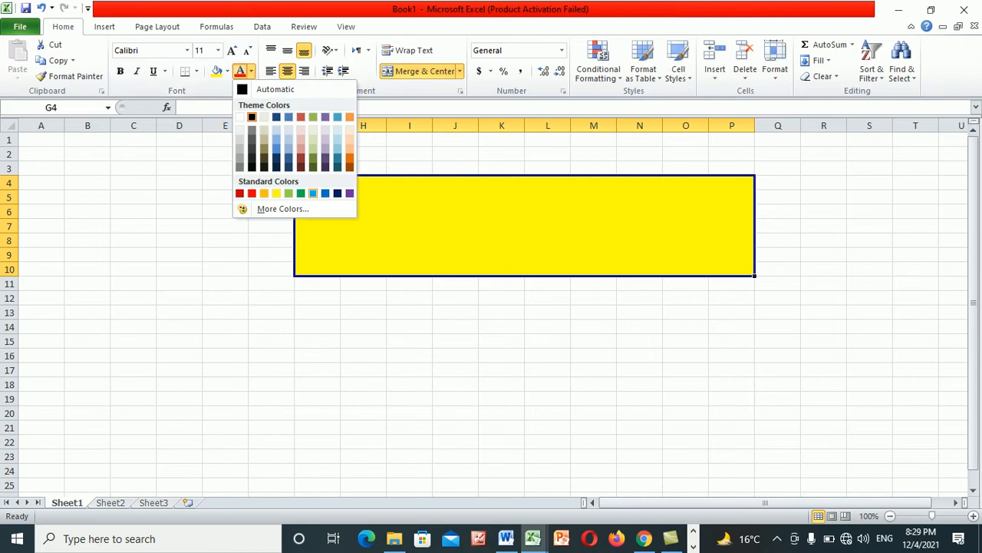
left_click(338, 194)
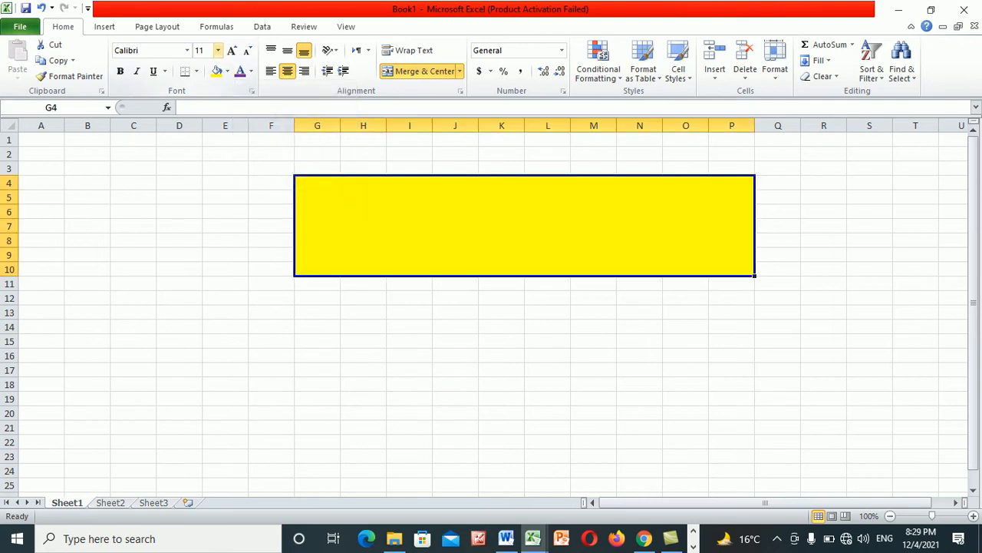
left_click(218, 50)
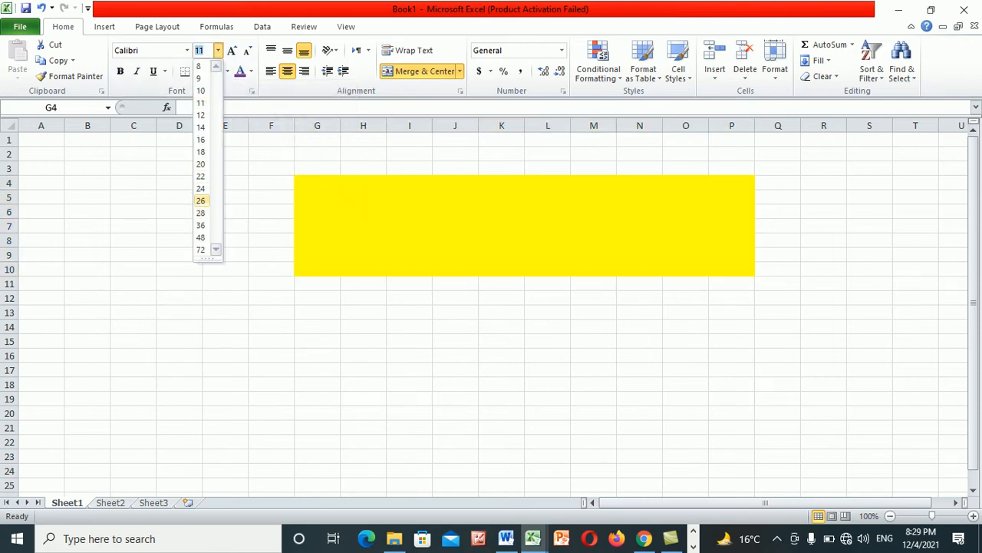
left_click(200, 200)
- Enter the title "EMPLOYEES ATTENDANCE & SALARY PROGRAM" in the merged yellow cell
double_click(525, 230)
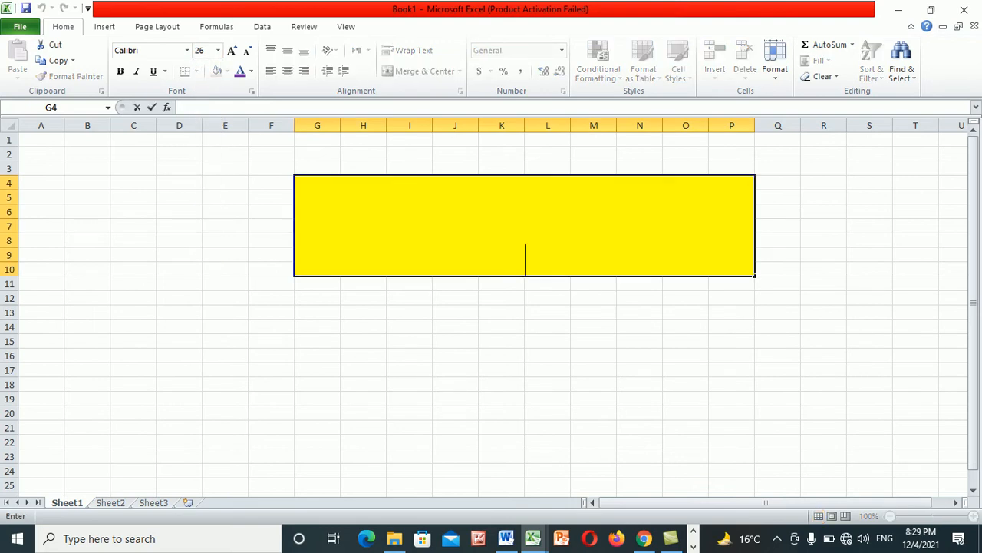
type("EMPL")
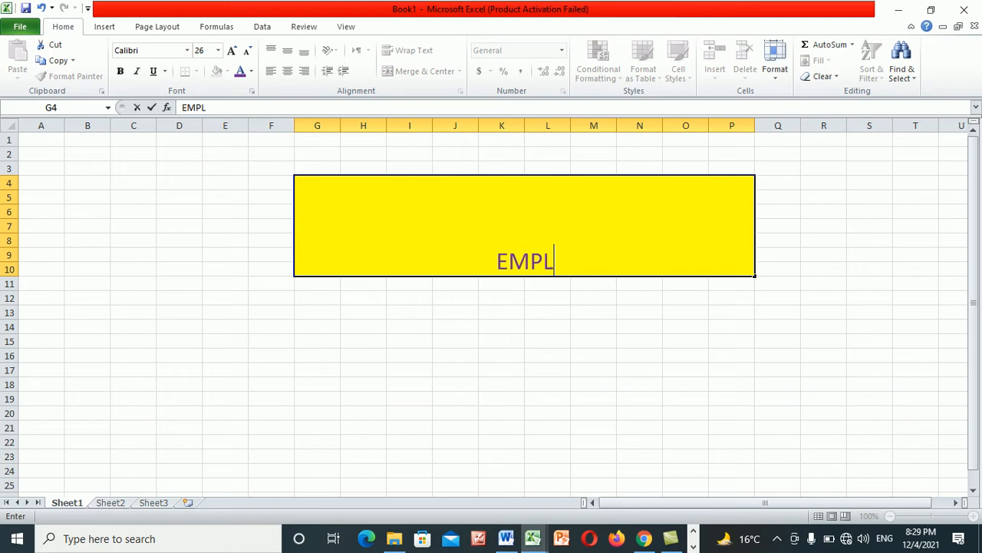
type("OYEES AT")
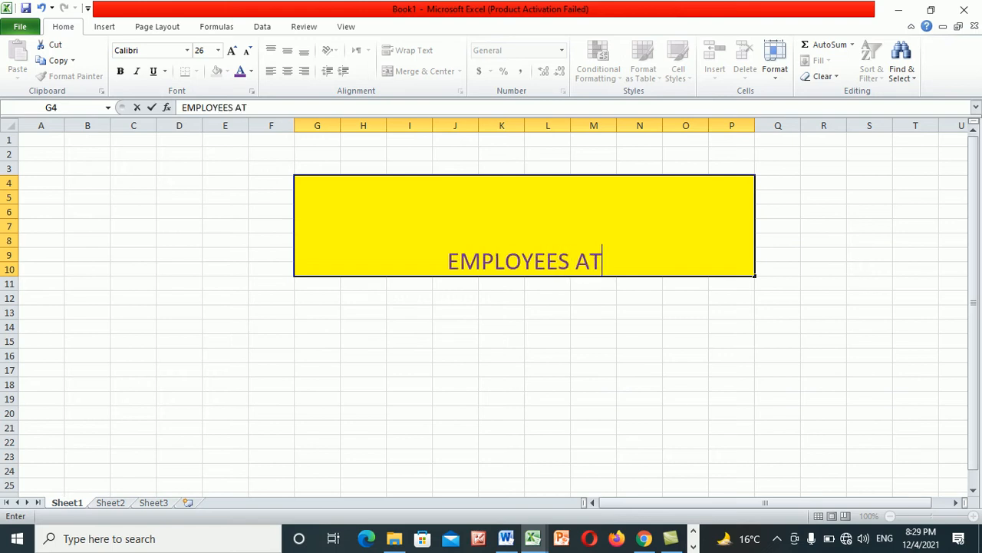
type("TENDANCE ")
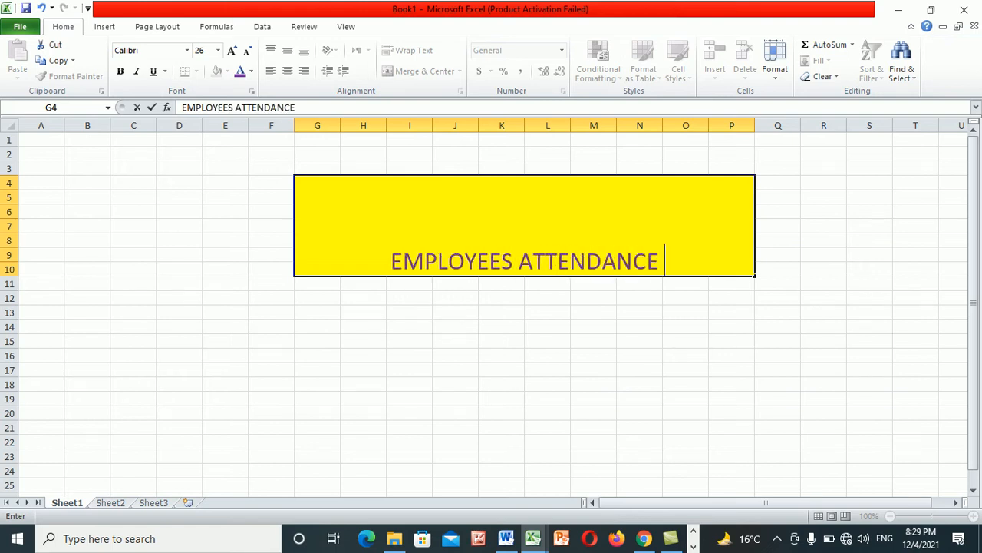
type("& SALARY PROGRAM")
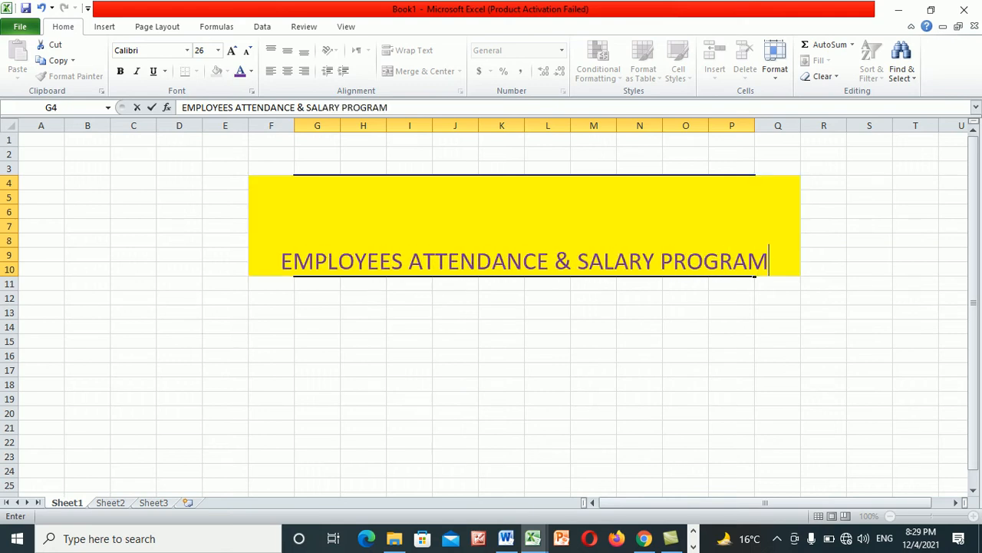
left_click(593, 327)
- Wrap the title text within the merged yellow cell
left_click(525, 230)
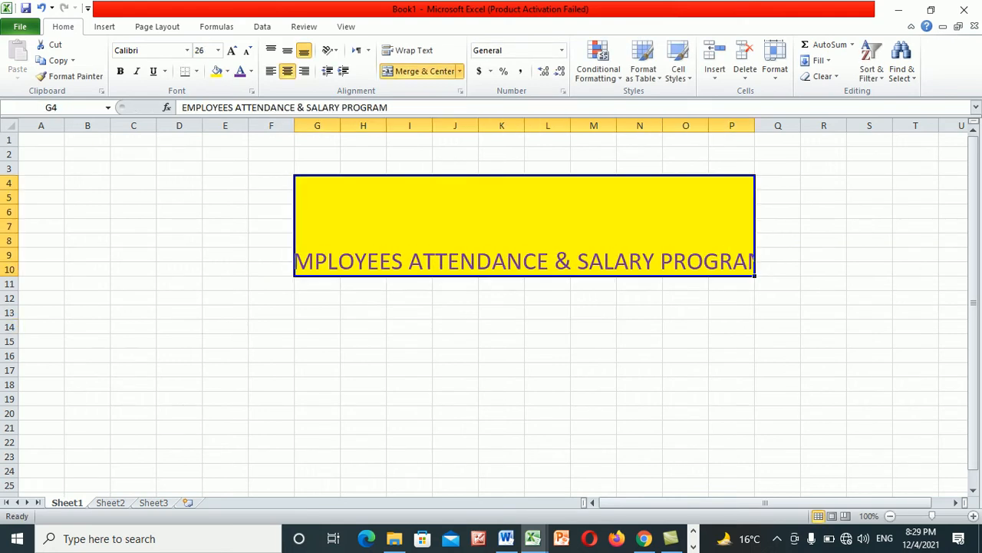
left_click(409, 49)
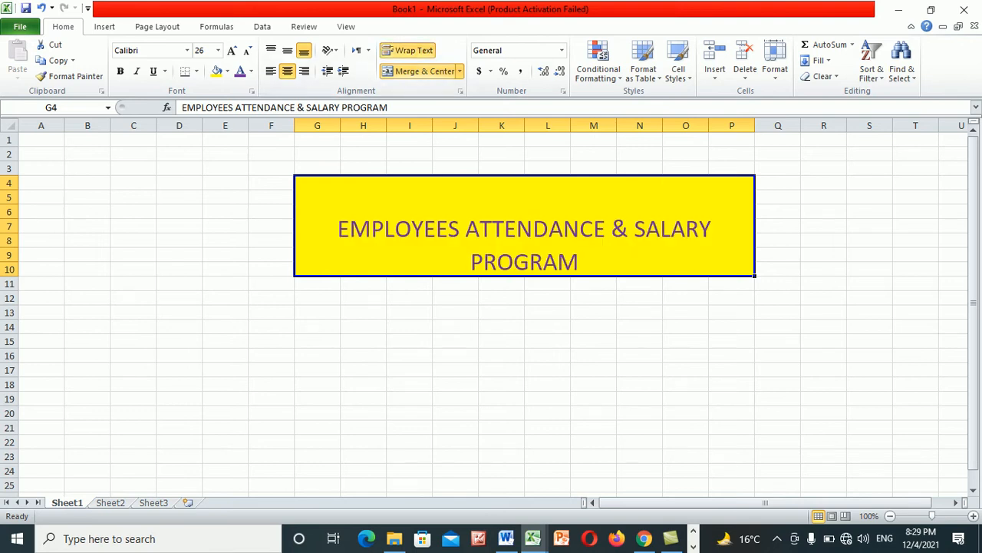
- Toggle the title cell's merging and its text wrapping off and back on
left_click(424, 71)
left_click(424, 72)
left_click(409, 50)
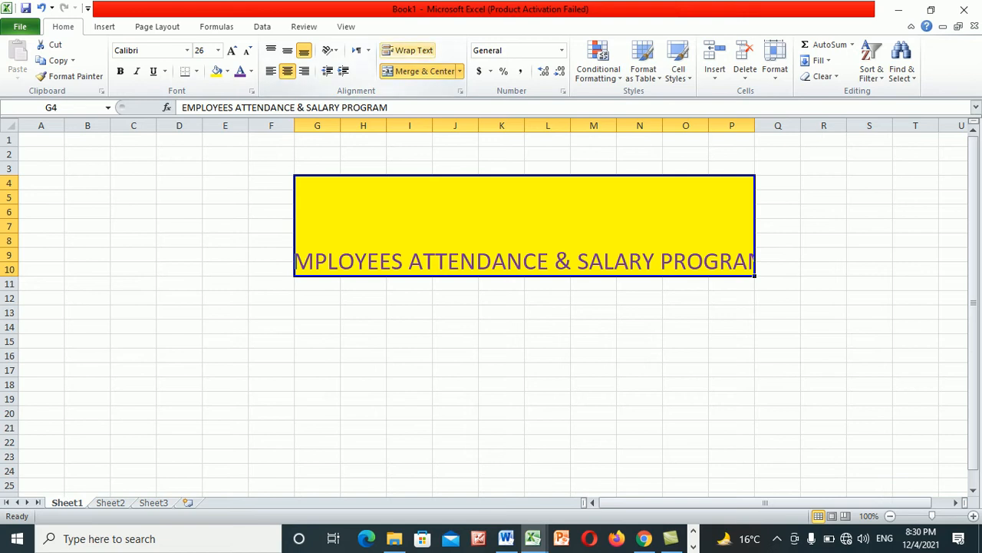
left_click(407, 50)
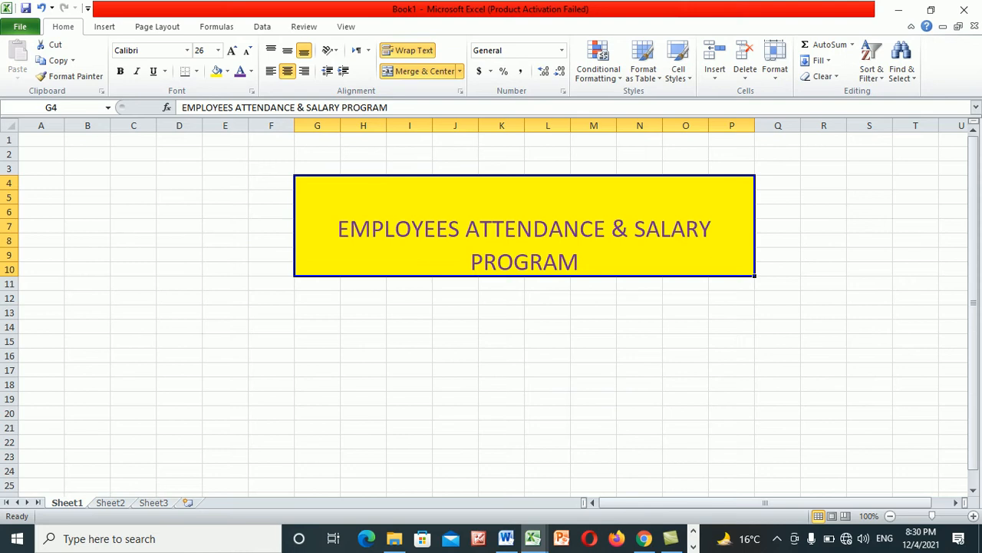
- Set the font size to 20 for the cells below the title, columns G to P from row 11 down
left_click(317, 284)
left_click(409, 327)
left_click_drag(317, 298, 731, 297)
left_click(547, 356)
left_click_drag(317, 284, 731, 480)
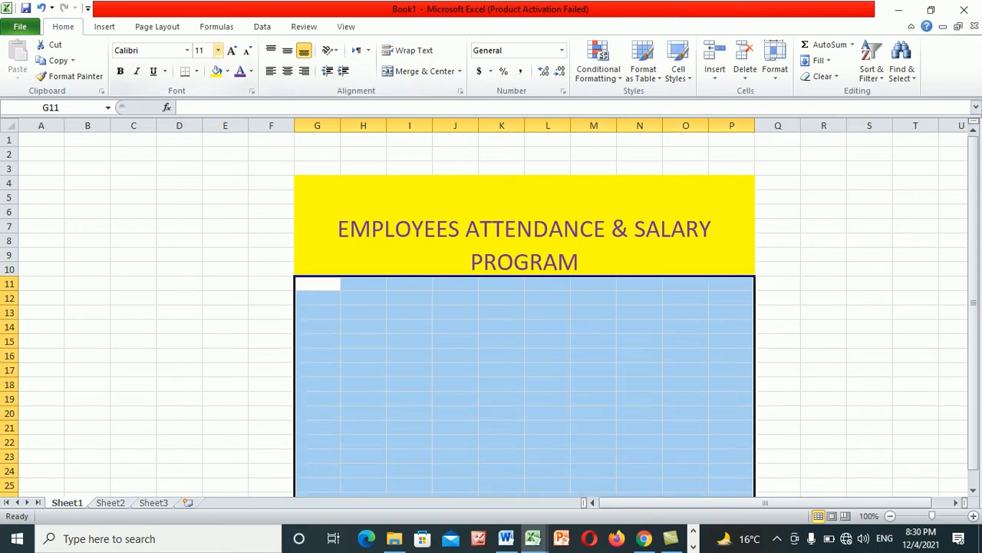
left_click(218, 50)
left_click(201, 164)
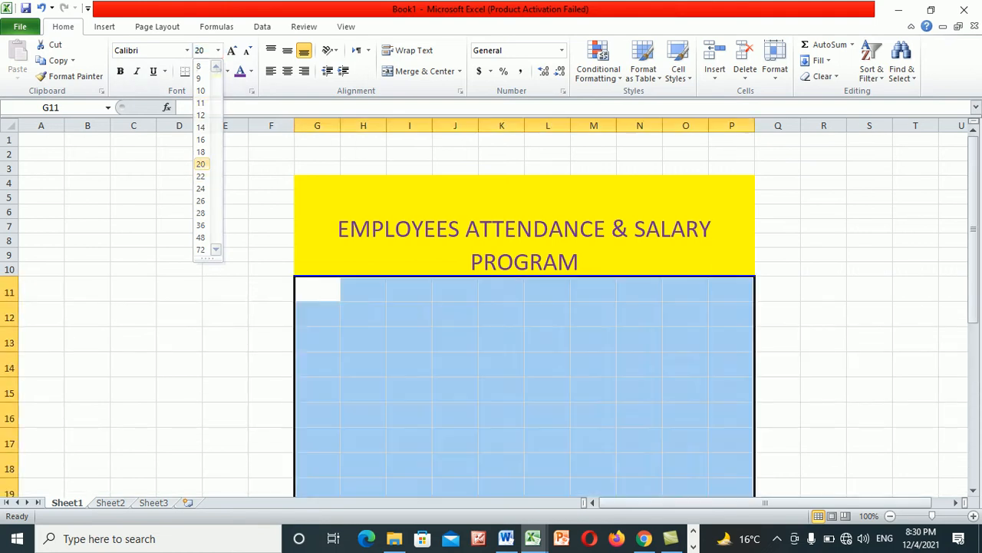
- Enter the heading "Employee Name" in G11 and fit column G to its text
left_click(409, 288)
left_click(317, 288)
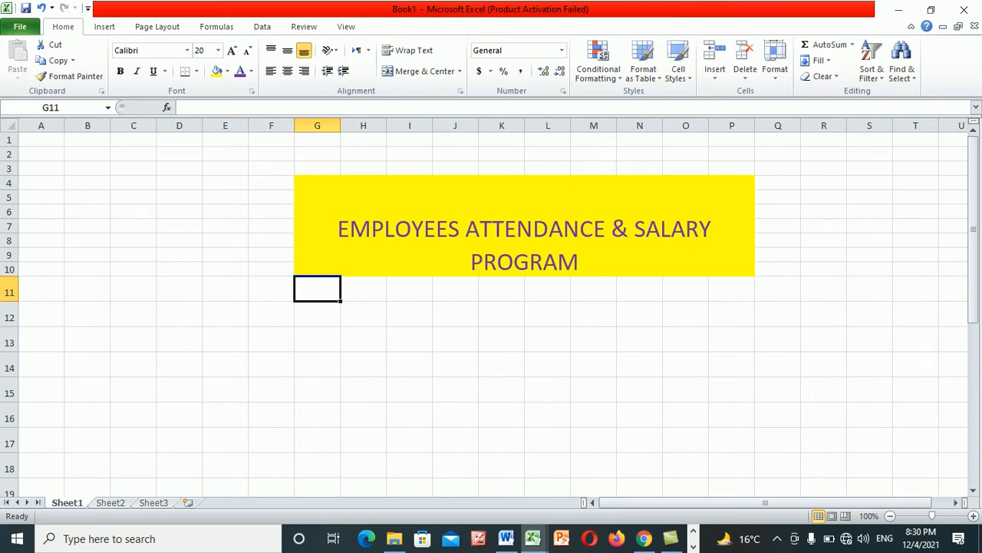
type("eM")
key("BackSpace")
key("BackSpace")
key("BackSpace")
type("Em")
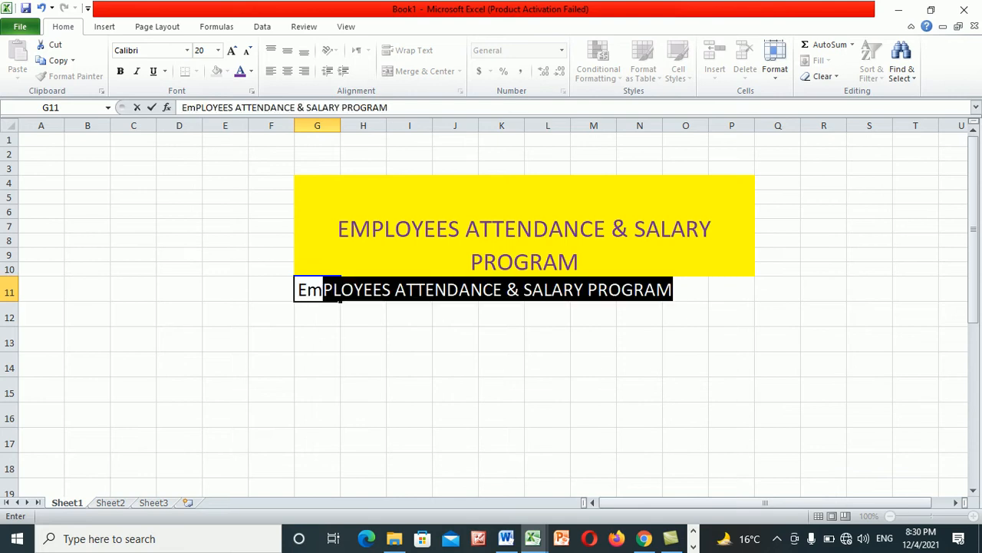
type("ployee Name")
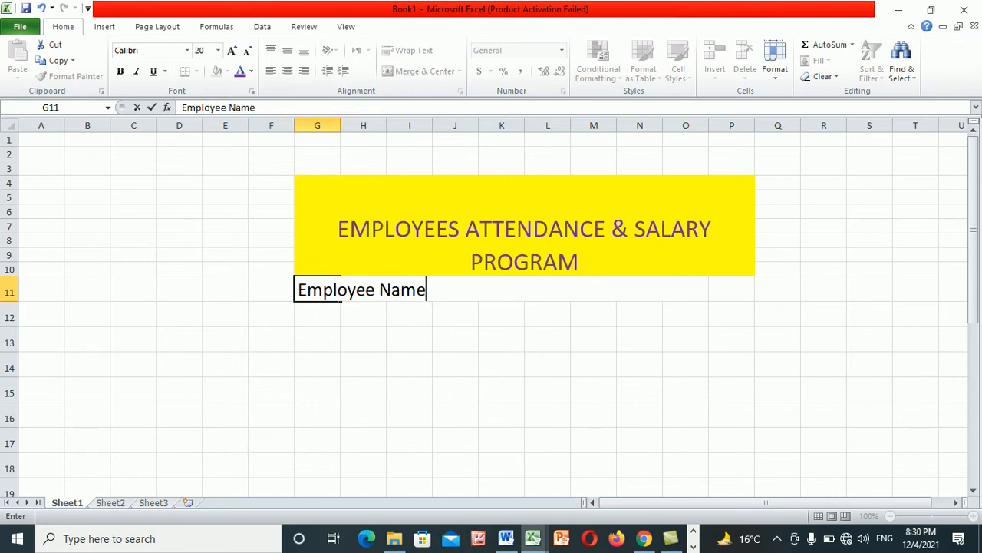
key("Tab")
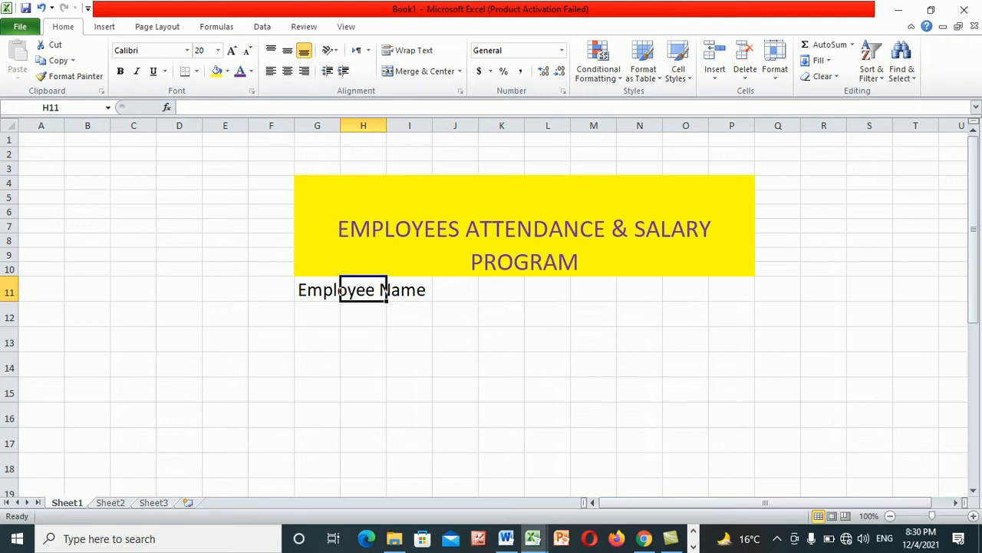
double_click(340, 125)
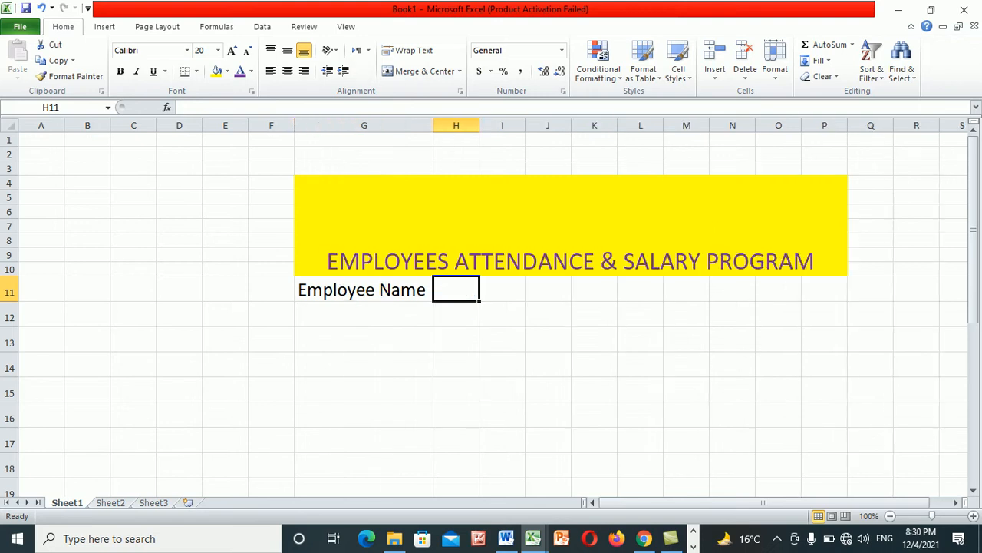
- Enter the heading "Designation" in H11 and fit column H to its text
type("Desi")
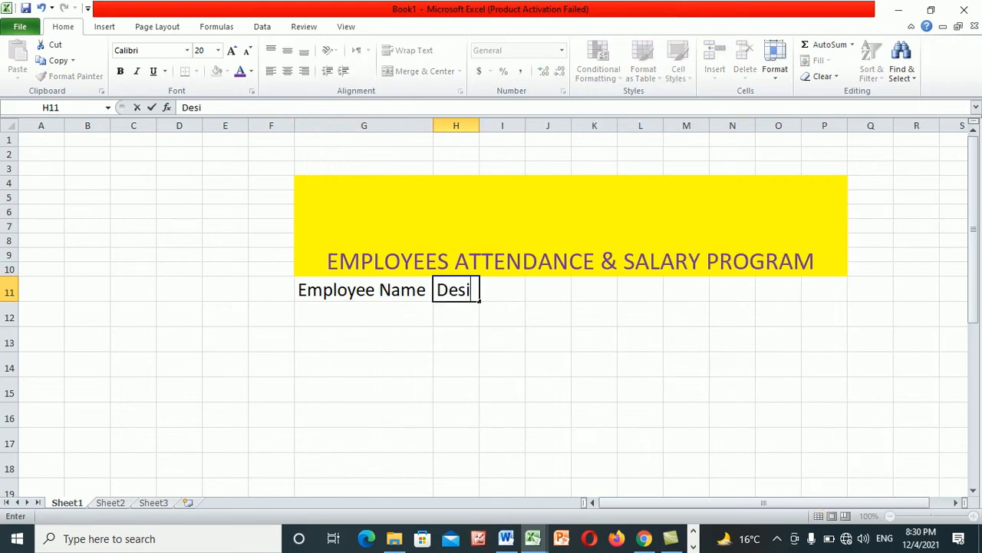
type("gnation")
key("Tab")
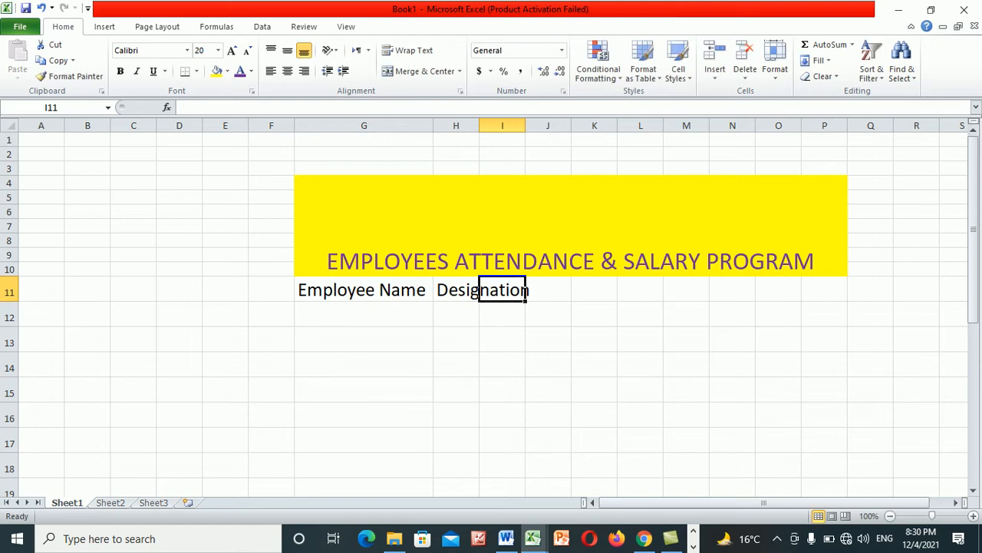
double_click(479, 125)
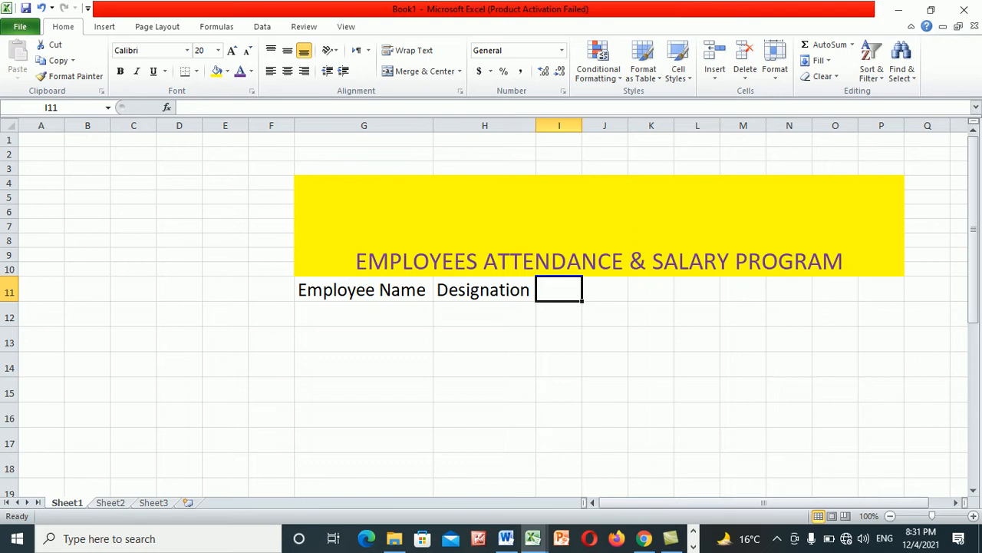
- Enter the day headings Mon, Tue, Wed, Thr, Fri and Sat across I11:N11
type("S")
key("BackSpace")
type("S")
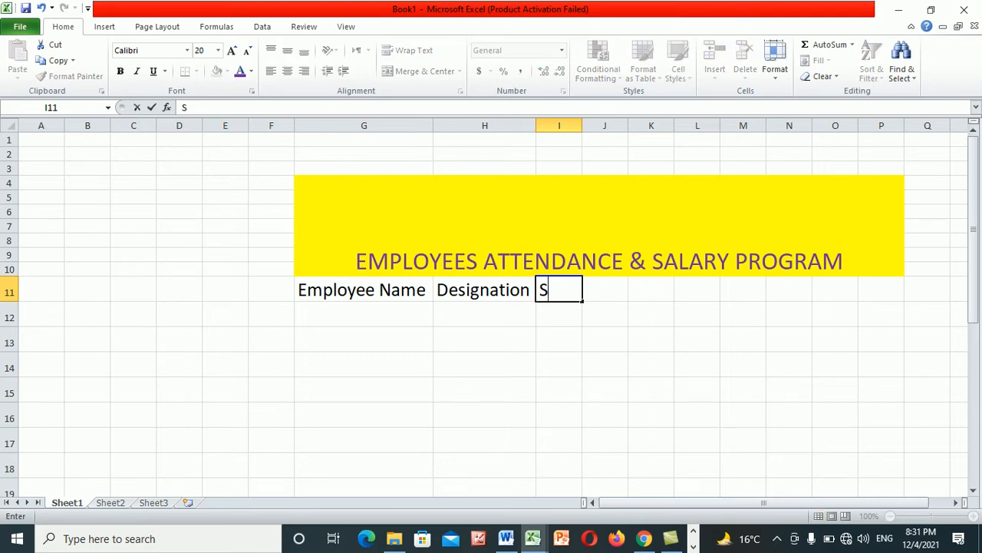
key("BackSpace")
type("Mon")
key("Tab")
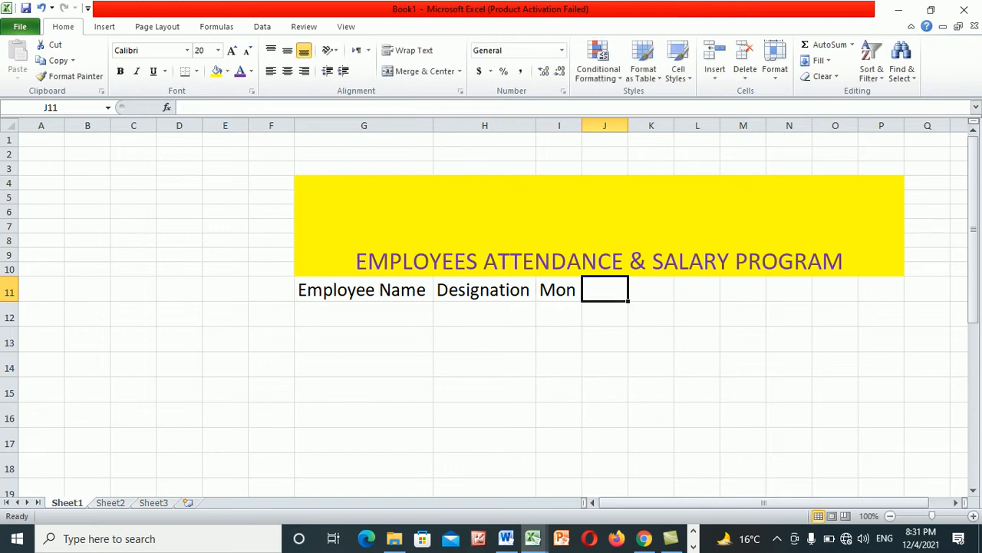
type("Tue")
key("Tab")
type("Wed")
key("Tab")
type("Thr")
key("Tab")
type("Fri")
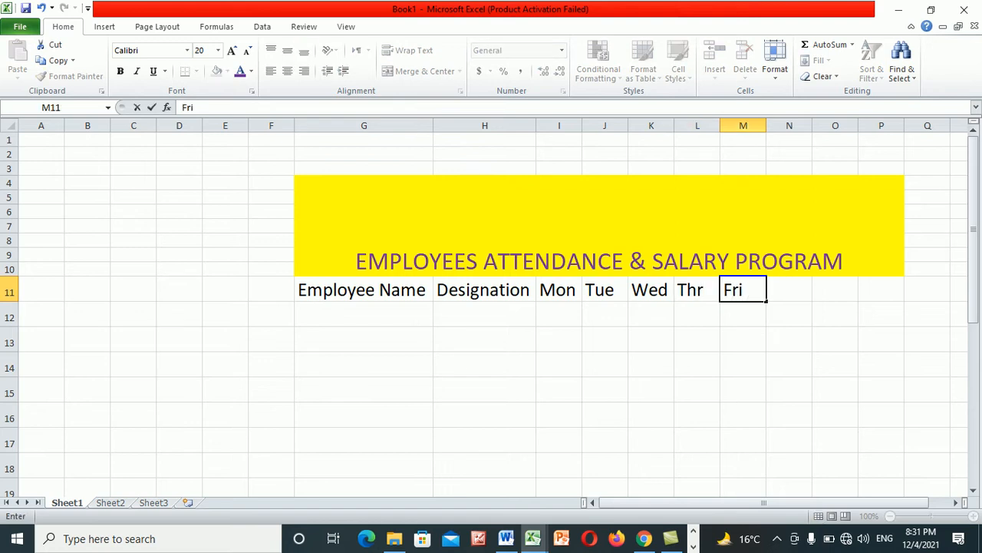
key("Tab")
type("Sat")
key("Tab")
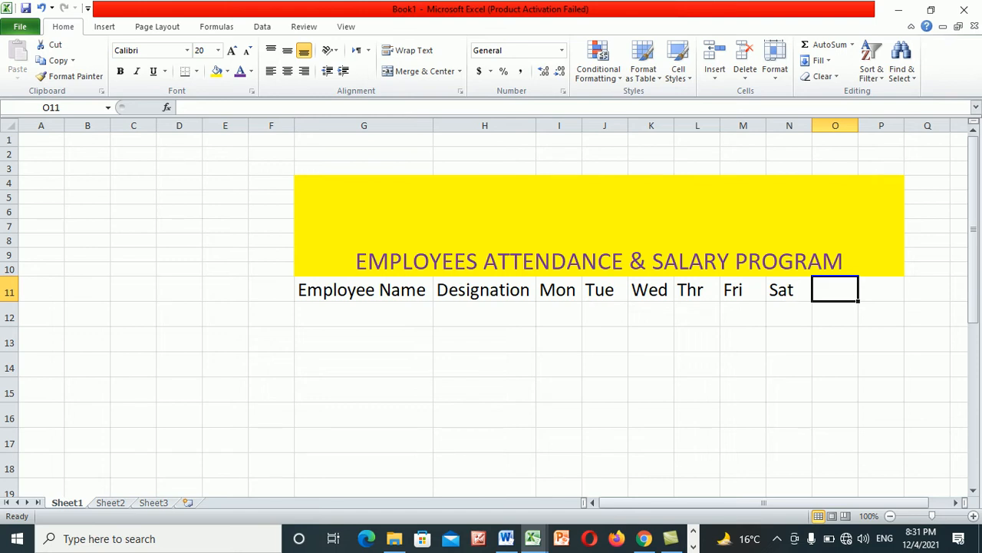
- Enter the headings "Present" in O11 and "Absent" in P11
type("Present")
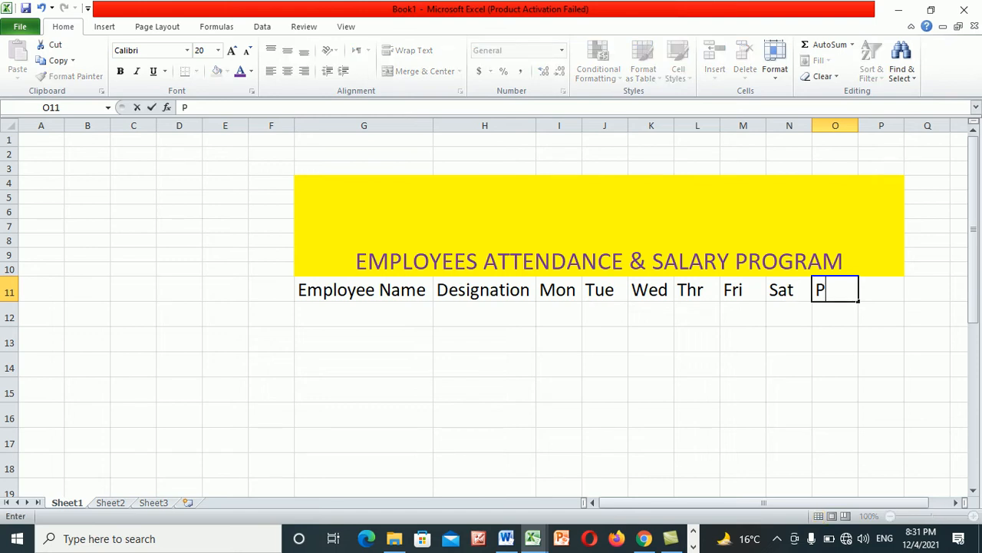
key("Tab")
type("Abe")
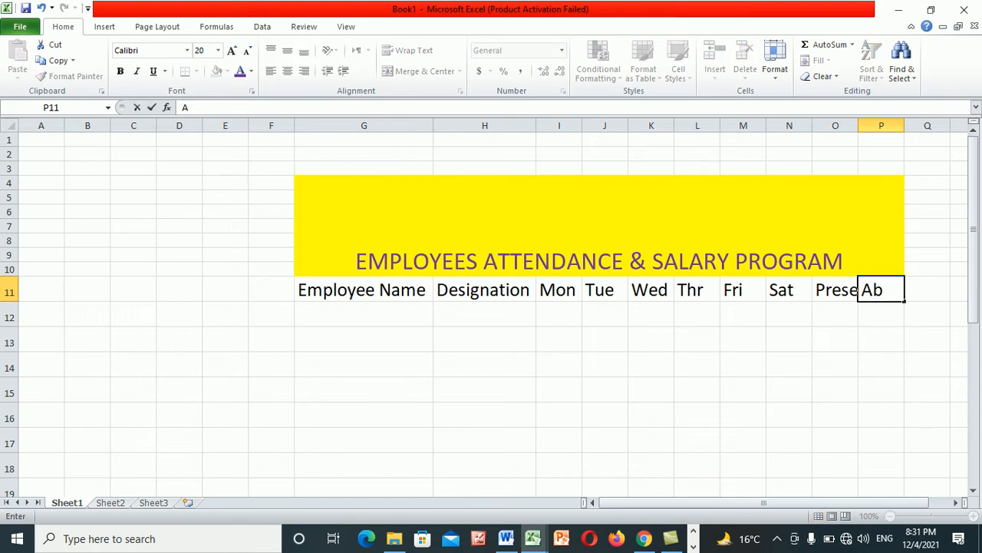
key("BackSpace")
type("sent")
key("Tab")
type("Leave")
key("BackSpace")
key("BackSpace")
key("BackSpace")
key("BackSpace")
key("BackSpace")
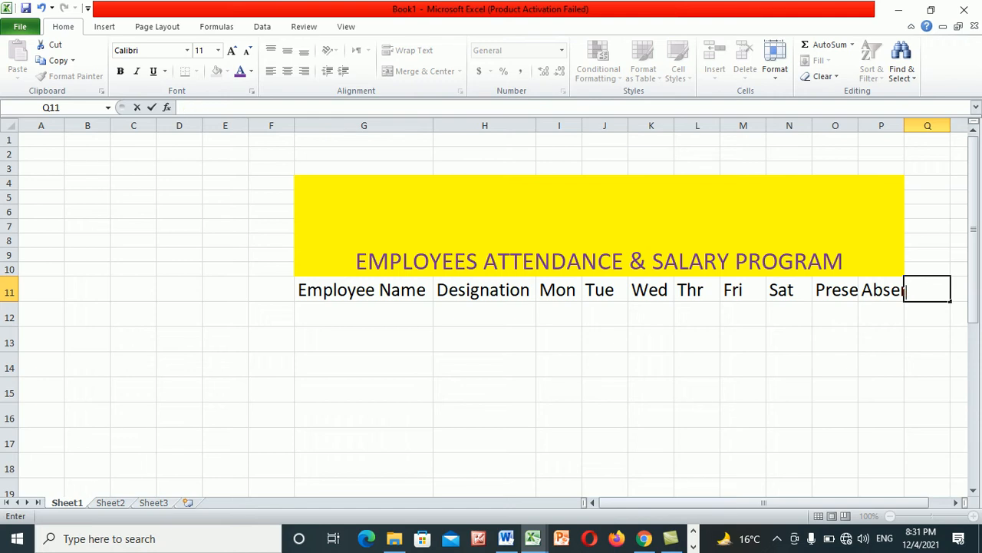
key("Left")
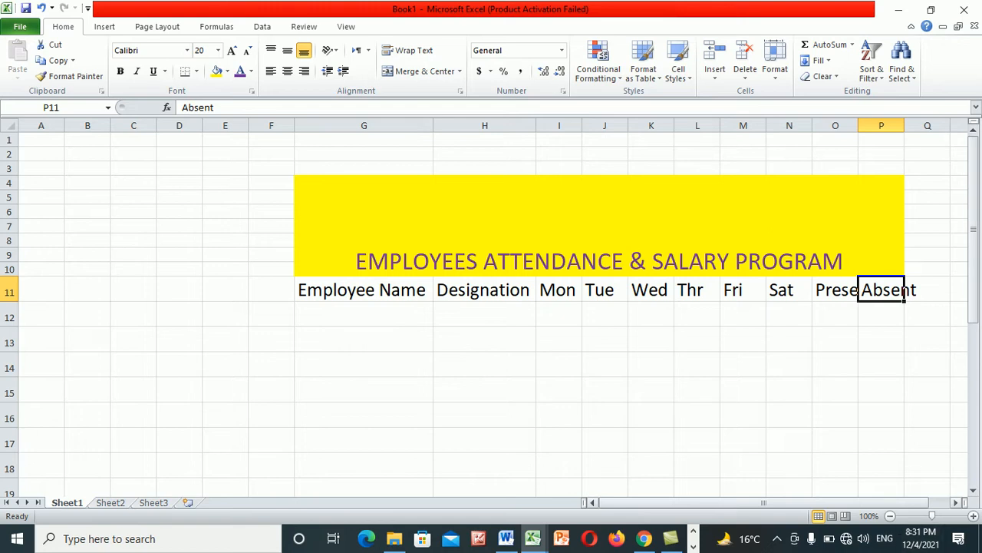
- Copy the formatting of the "Absent" heading in P11 to Q11:U11 with Format Painter
left_click(955, 503)
left_click(955, 503)
left_click(955, 502)
left_click(955, 502)
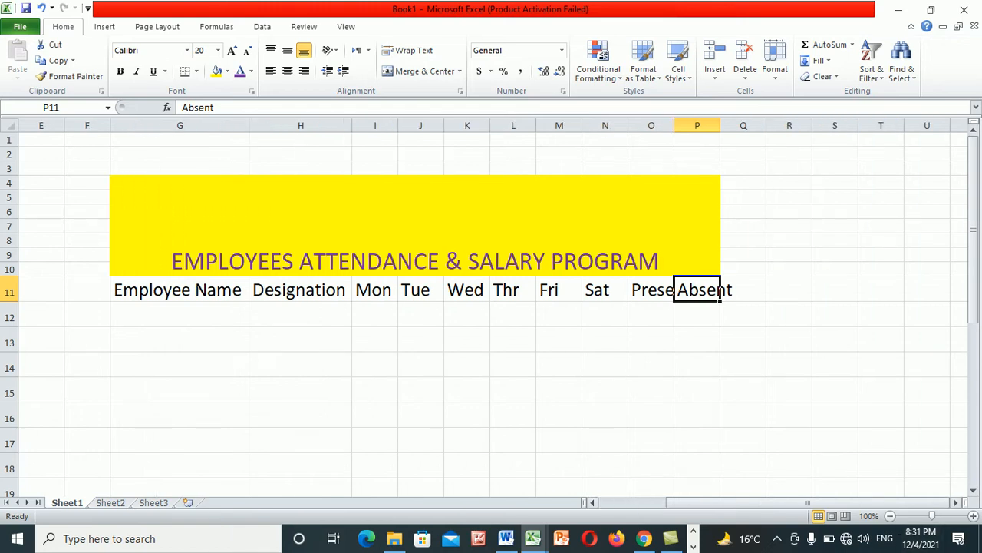
left_click(697, 314)
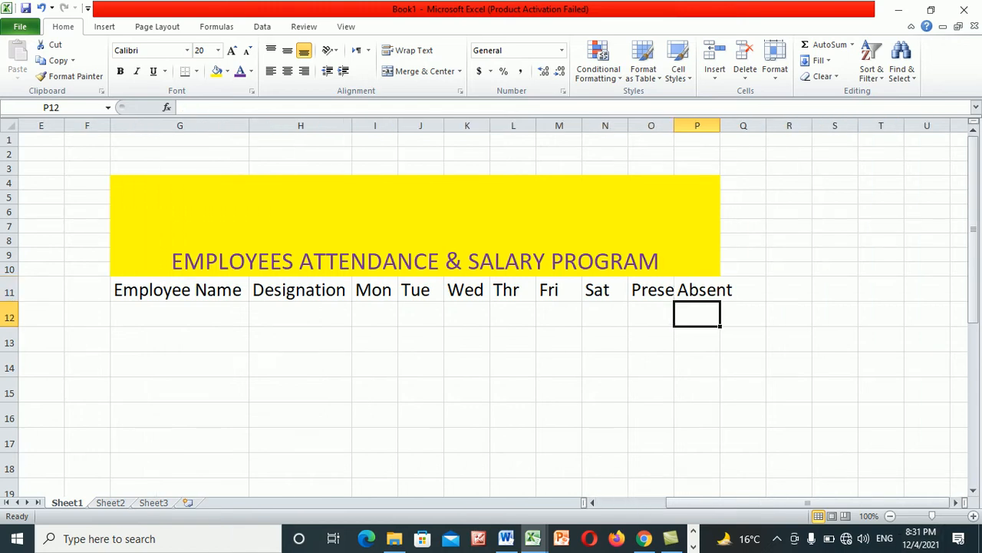
left_click(697, 290)
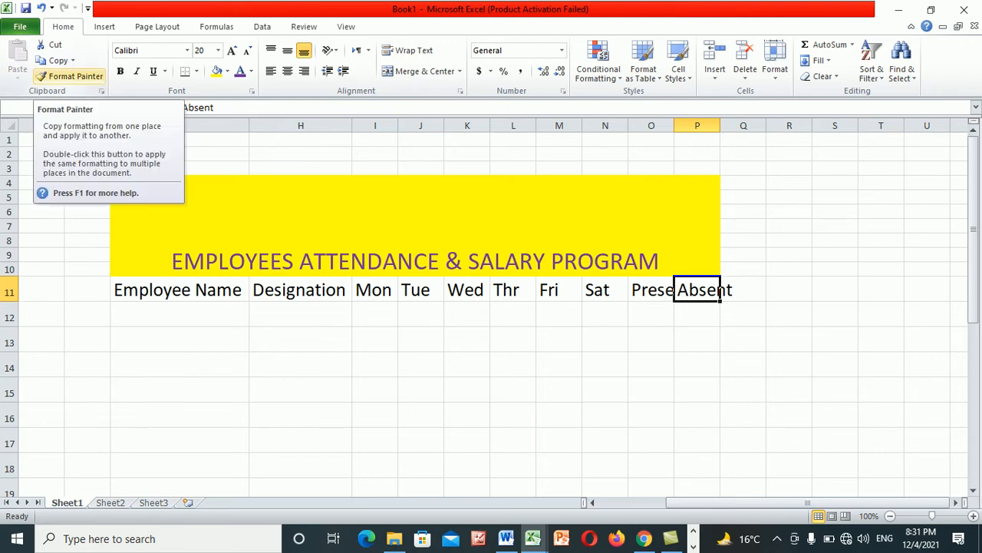
left_click(69, 76)
left_click_drag(743, 289, 927, 289)
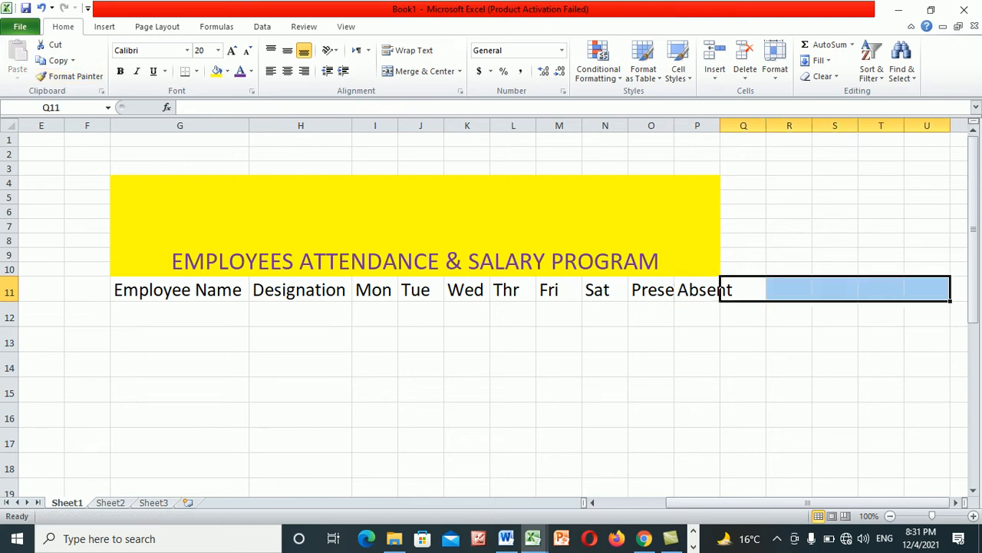
- Widen columns O and P so the "Present" and "Absent" headings fit
left_click(697, 289)
left_click_drag(674, 125, 695, 125)
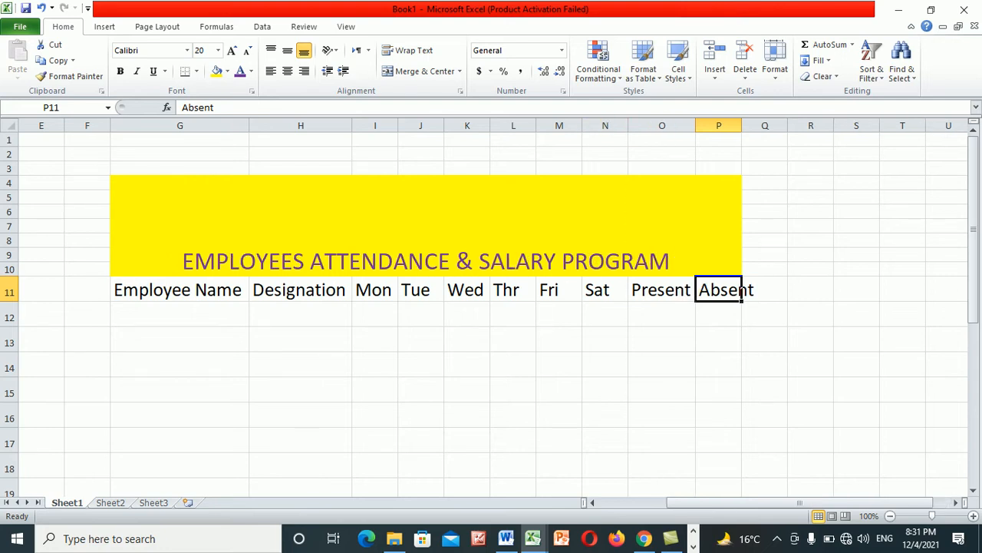
double_click(742, 125)
- Enter the headings "Leave" in Q11 and "Per day Salary" in R11, and fit column R to its text
left_click(782, 289)
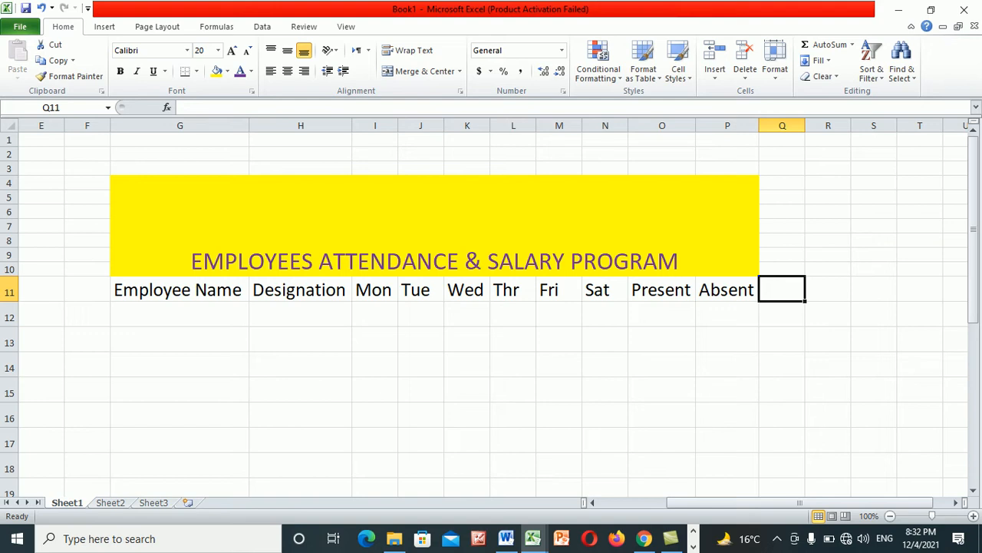
type("Leave")
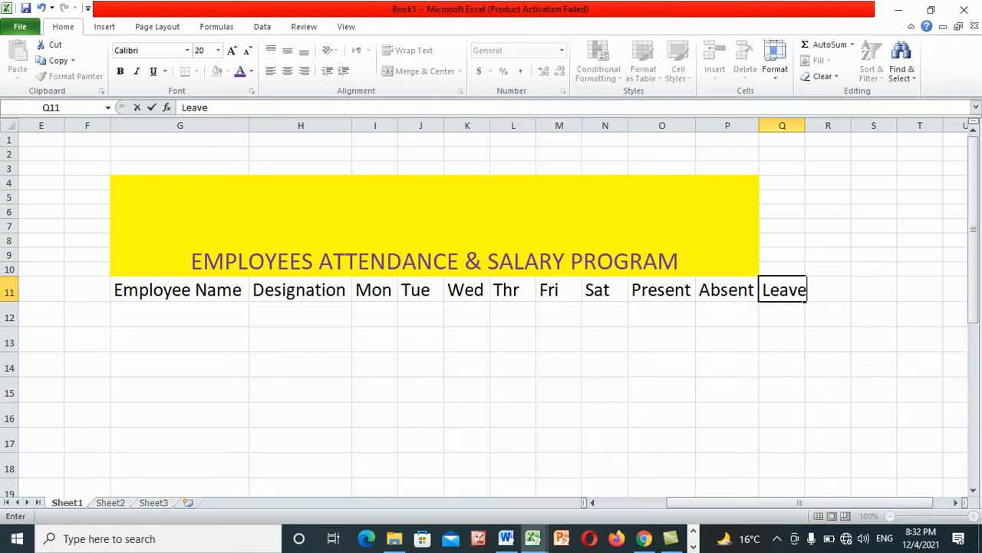
key("Tab")
type("Per da")
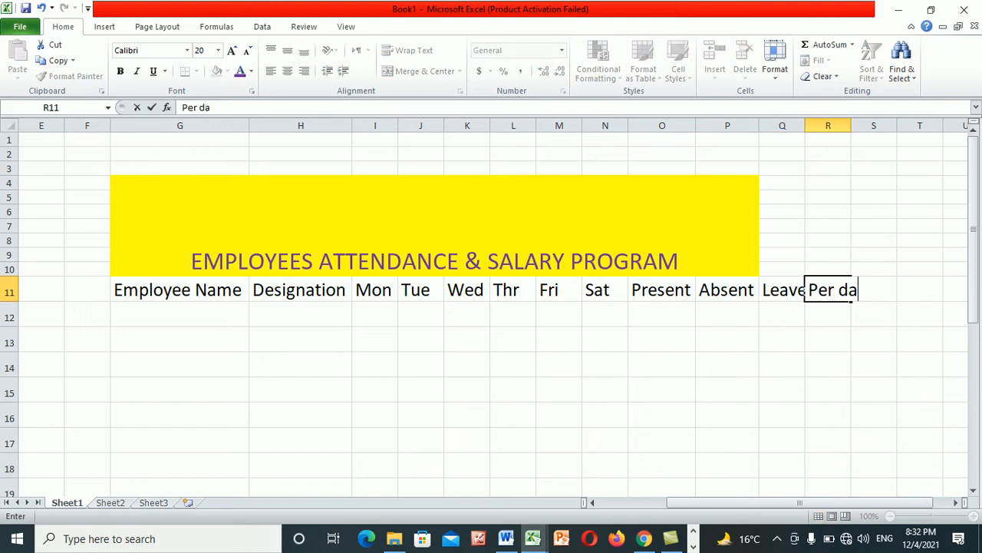
type("y Salary")
key("Tab")
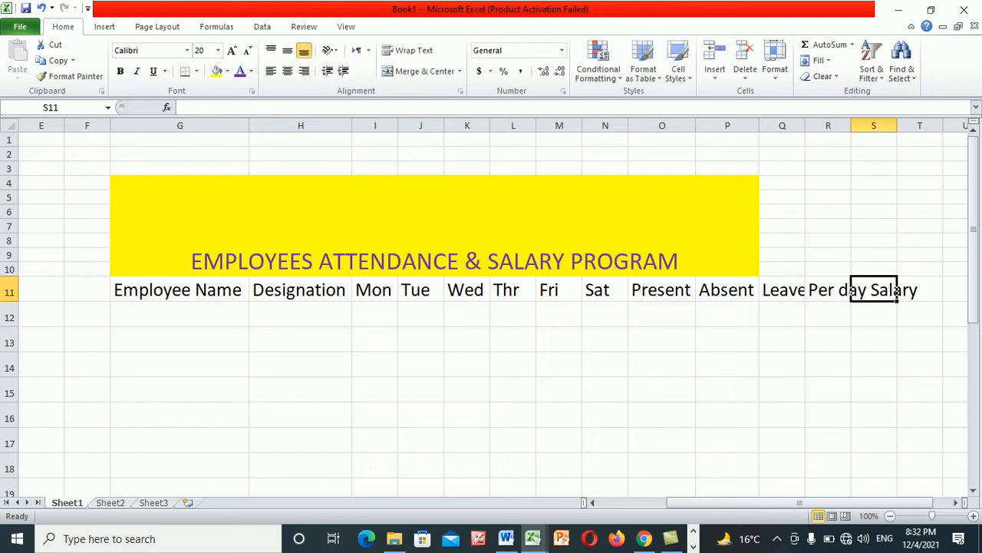
double_click(851, 126)
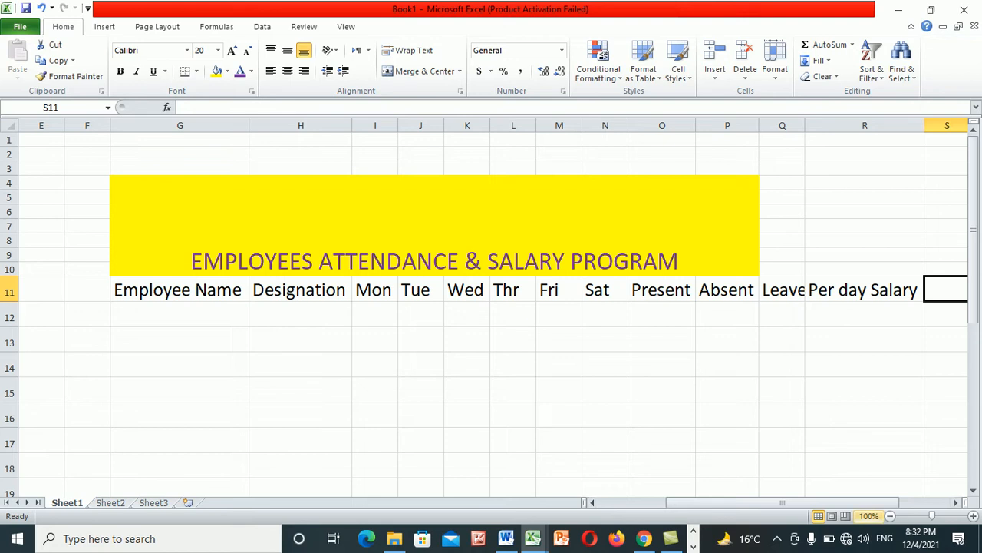
- Enter the heading "Total Salary" in S11
left_click_drag(868, 503, 885, 503)
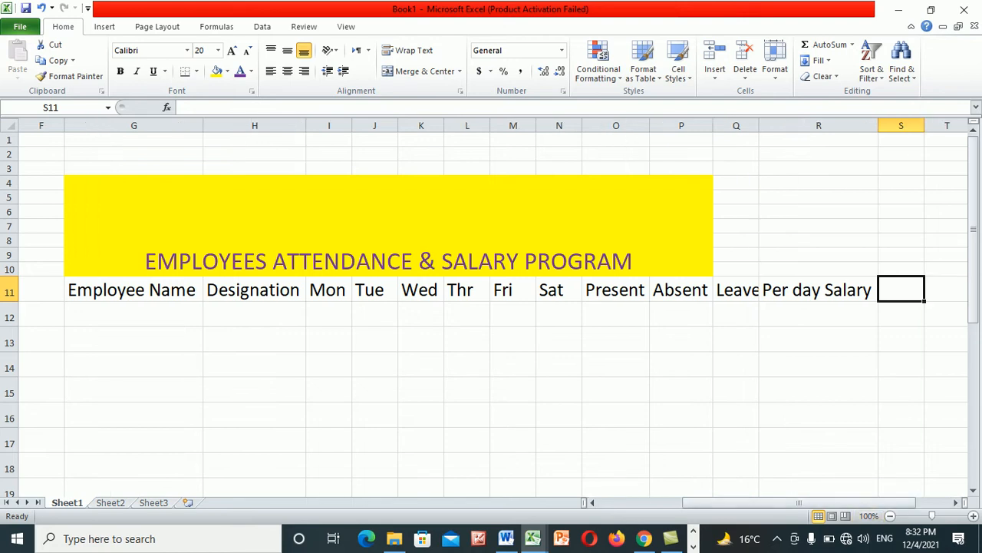
type("To")
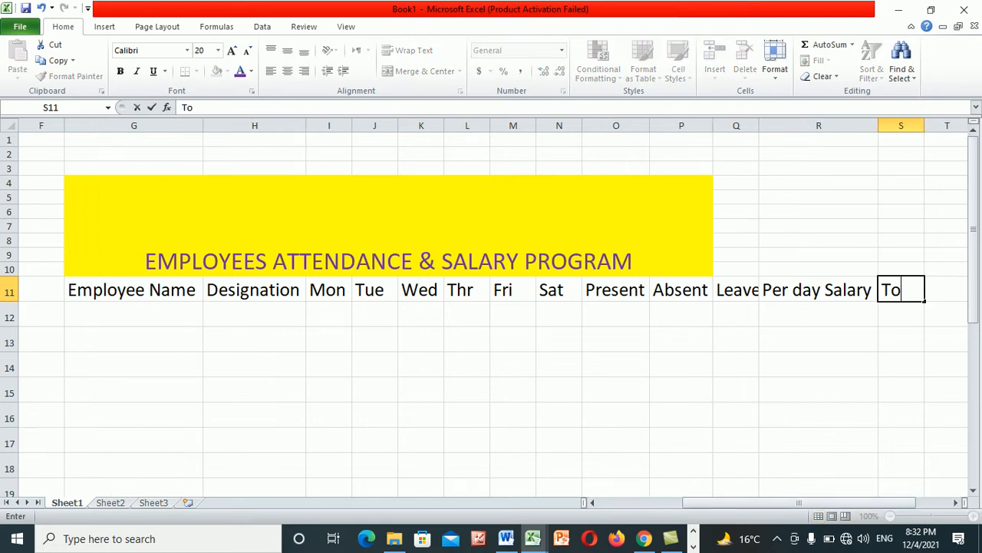
type("tal Salary")
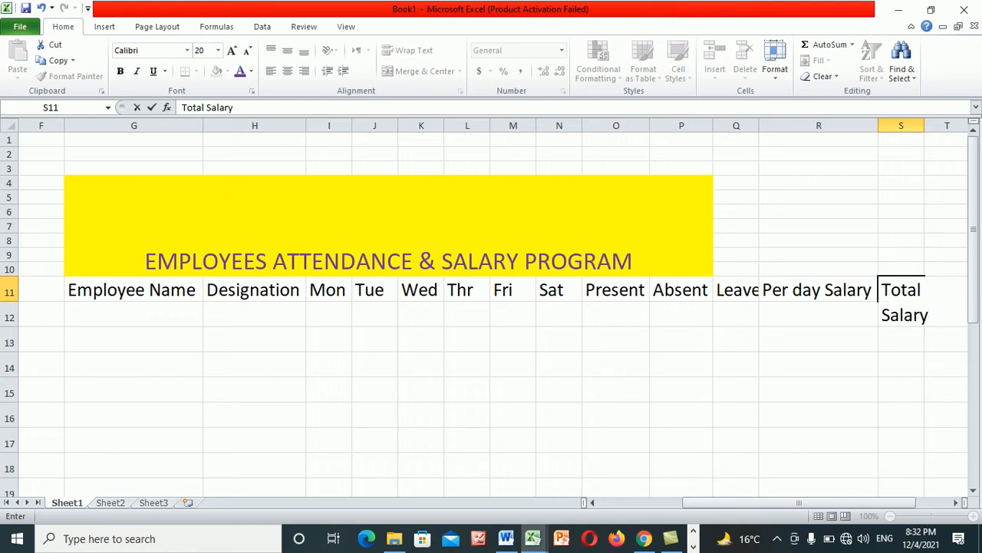
key("Tab")
key("Down")
key("Up")
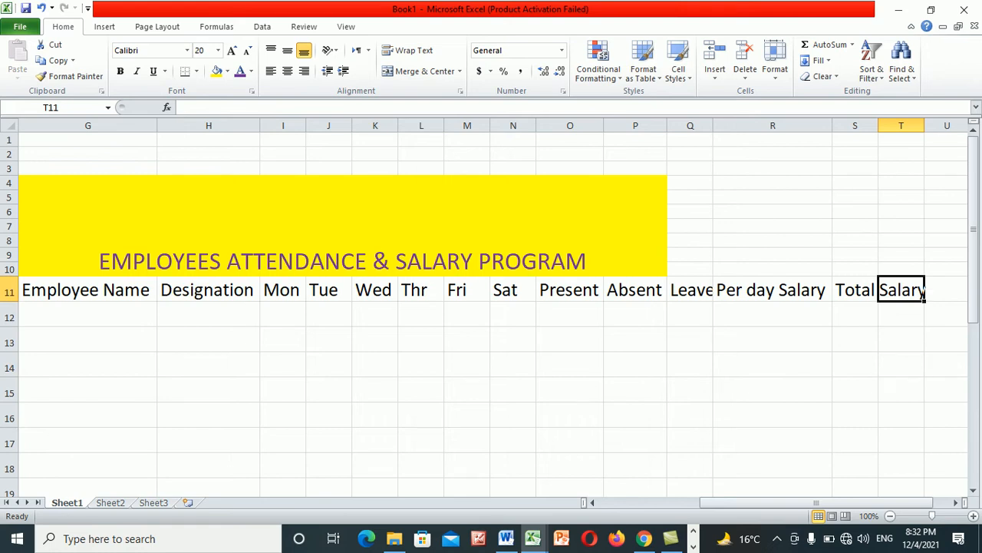
- Replace the heading in S11 with "Total Days" and fit columns S and Q to their text
key("Left")
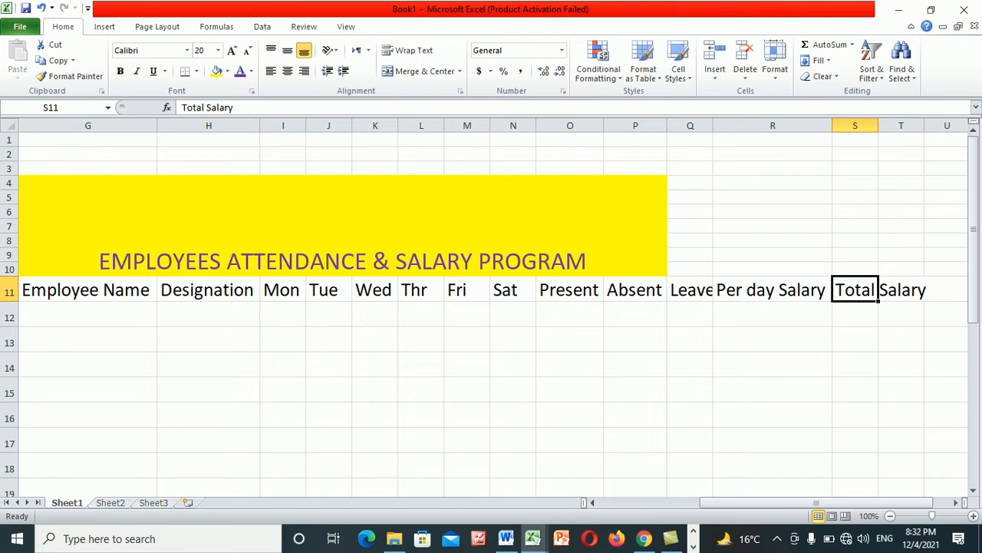
type("Totad")
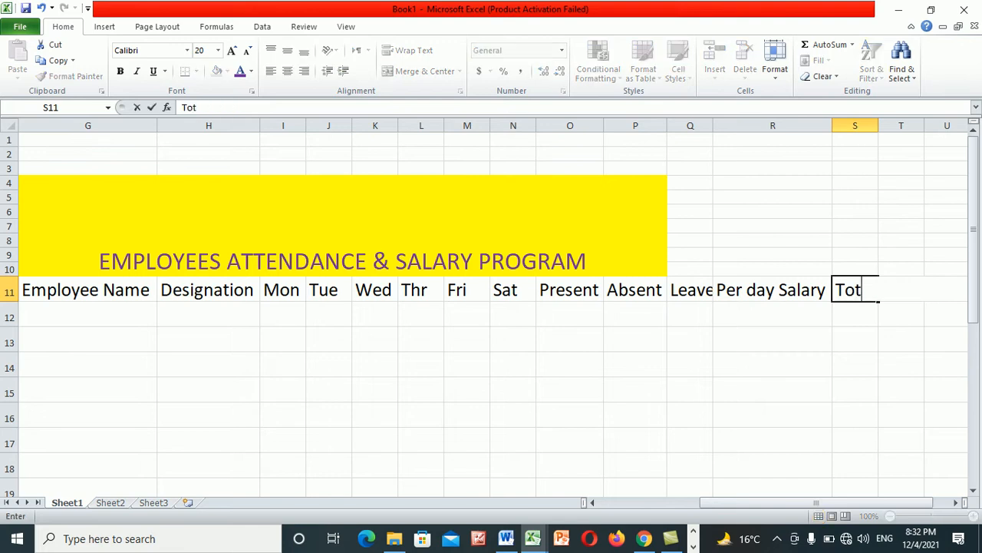
key("BackSpace")
type("l Days")
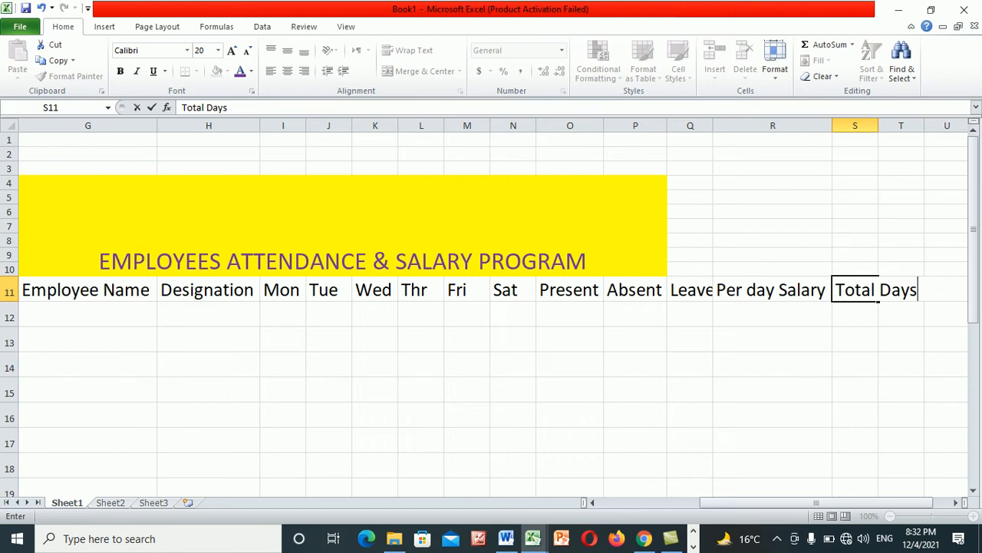
key("Return")
double_click(879, 125)
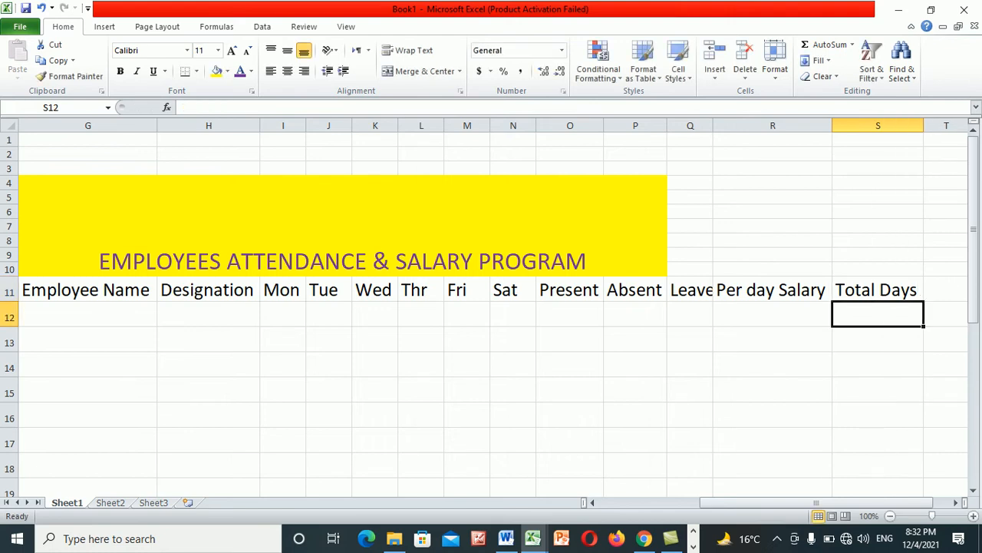
double_click(712, 125)
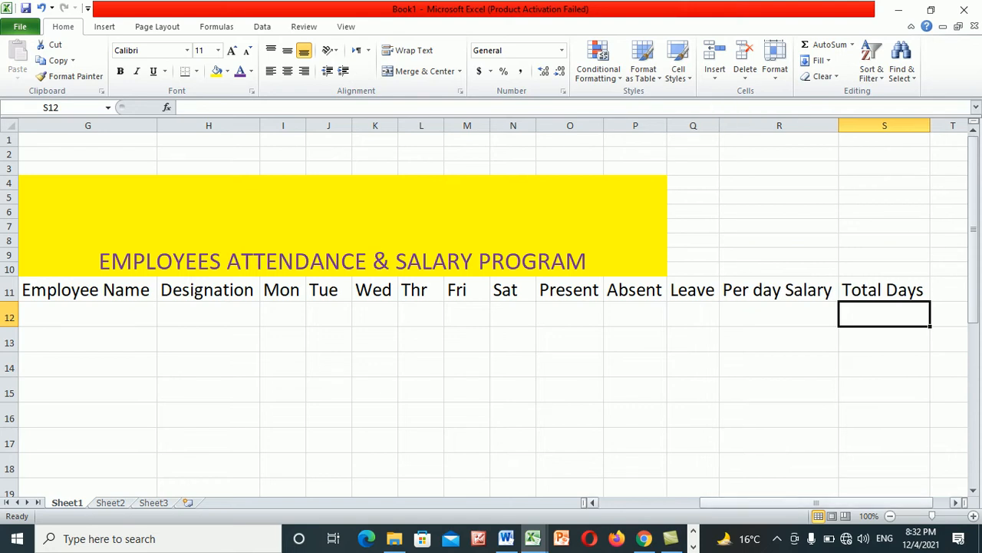
- Enter the heading "Total Salary" in T11 and fit column T to its text
left_click(956, 503)
left_click(956, 502)
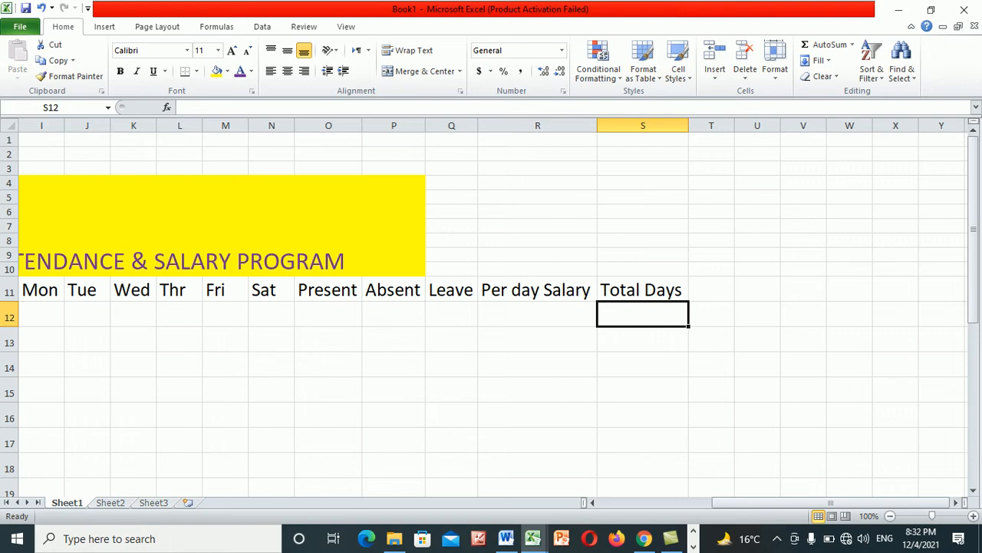
left_click(712, 290)
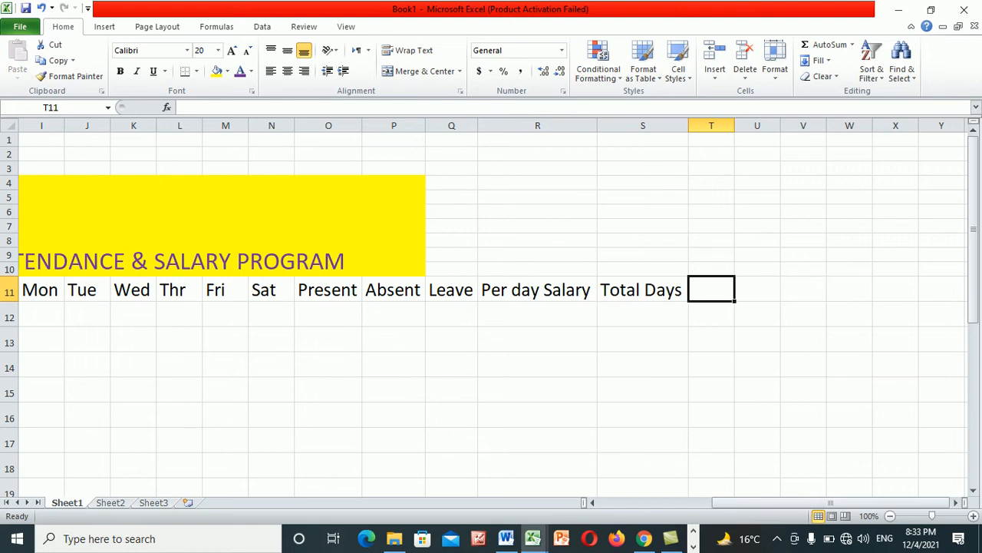
type("Total Salary")
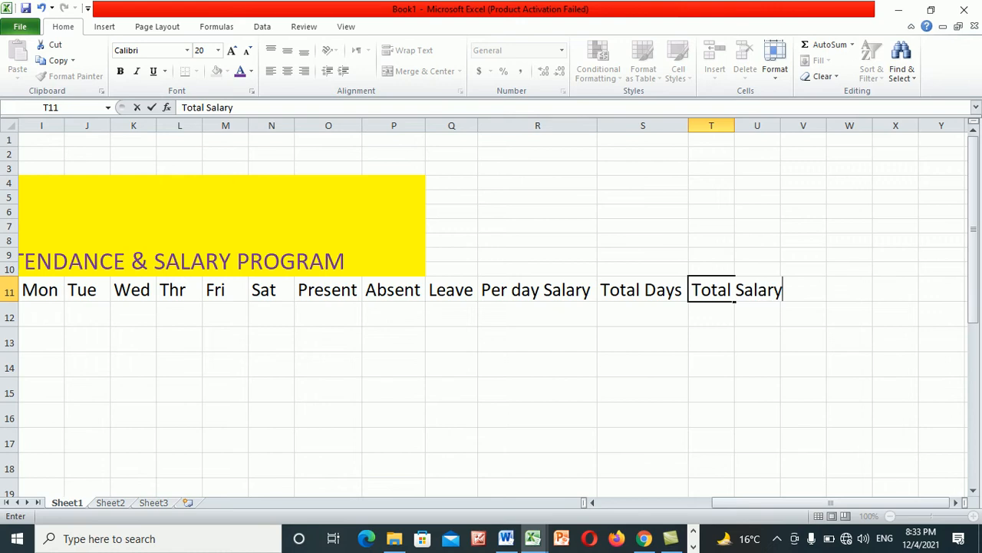
left_click(712, 339)
double_click(734, 125)
- Enter the first employee's full name in G12 and fit column G to its text
key("Up")
key("Left")
key("Left")
key("Left")
key("Left")
key("Left")
key("Left")
key("Left")
key("Left")
key("Left")
key("Left")
key("Left")
key("Left")
key("Left")
key("Right")
key("Left")
key("Right")
key("Left")
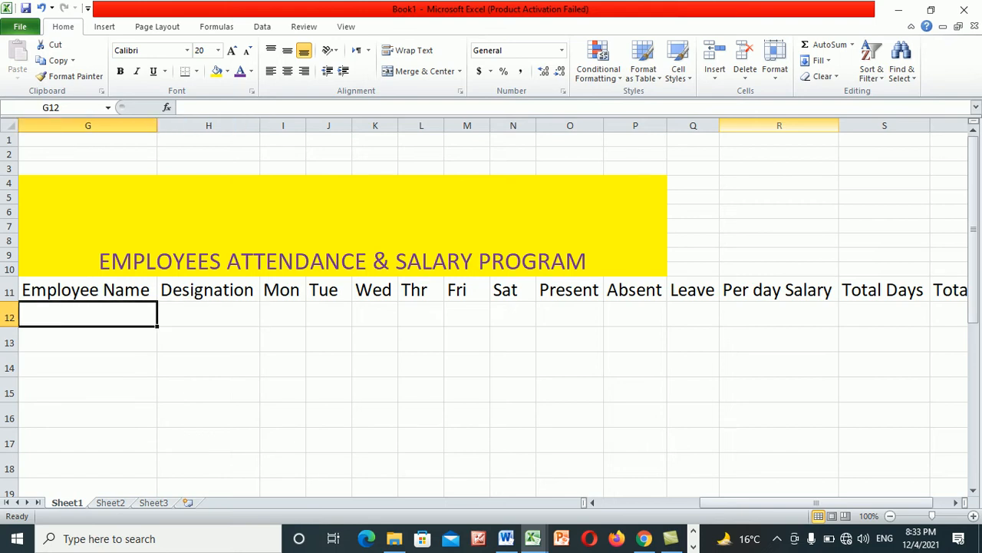
type("Ras")
key("BackSpace")
type("ees Ahmad ")
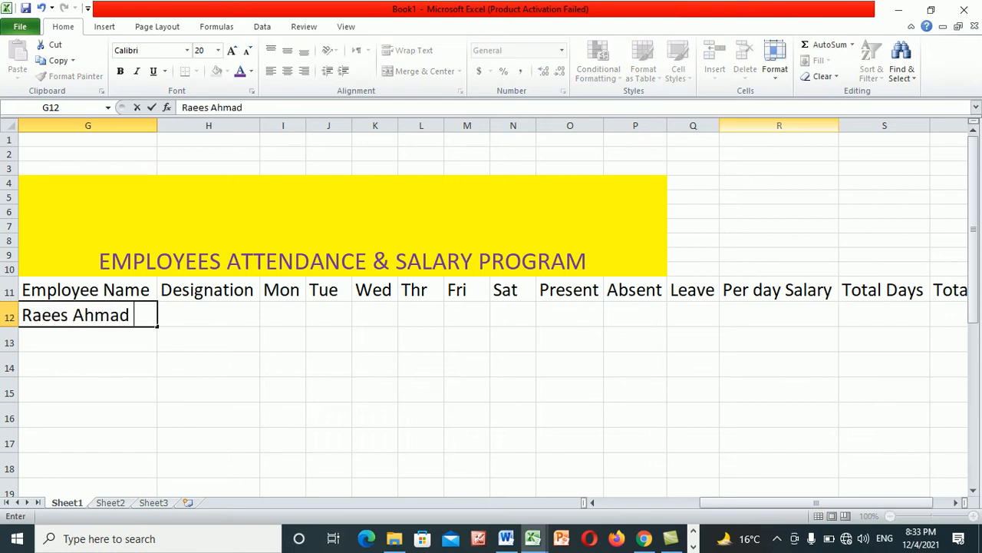
type("Khan")
key("Return")
key("Right")
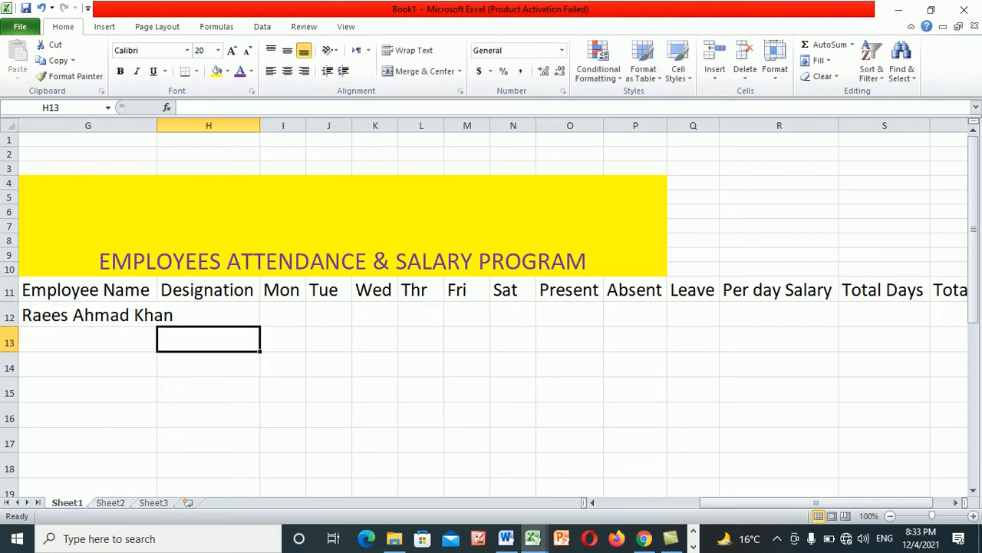
double_click(157, 125)
- Enter the designation "Manager" in H12 for the first employee
key("Up")
type("Manager")
key("Tab")
- Enter the attendance marks P, P, P, L, A and P for Mon to Sat across I12:N12
type("P")
key("Tab")
type("P")
key("Tab")
type("P")
key("Tab")
type("L")
key("Tab")
type("A")
key("Tab")
type("P")
key("Tab")
- Count the present days in O12 with the formula =COUNTIF(I12:N12,"P")
type("=")
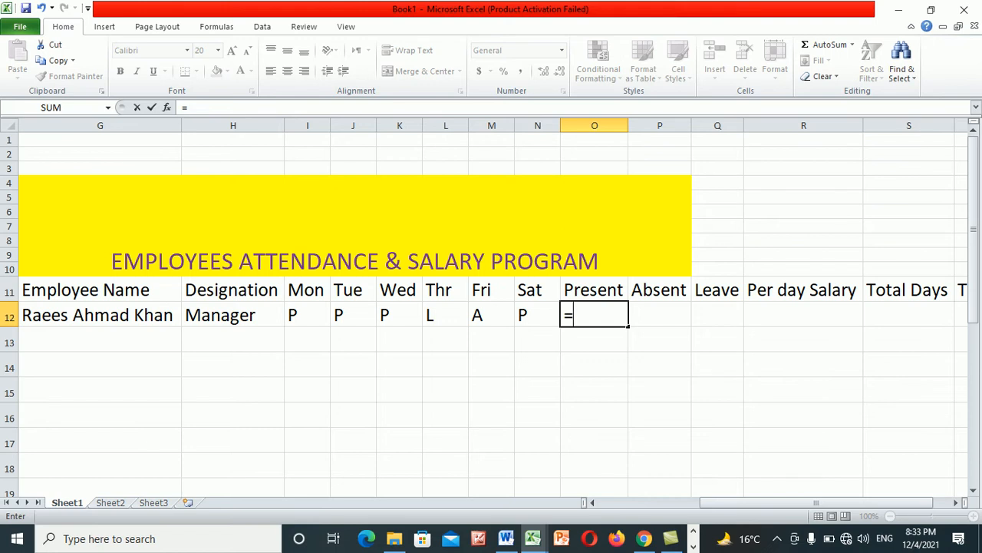
type("countif")
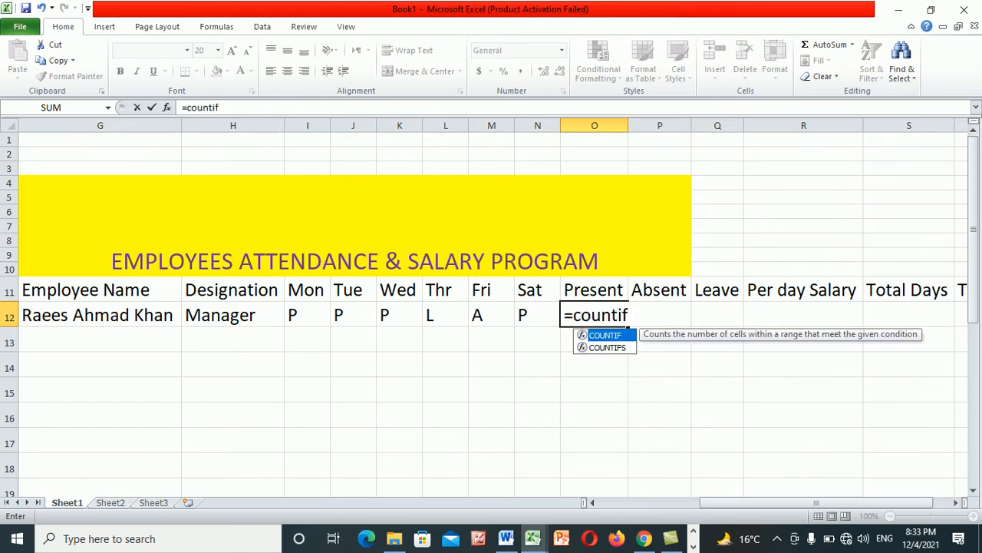
type("(")
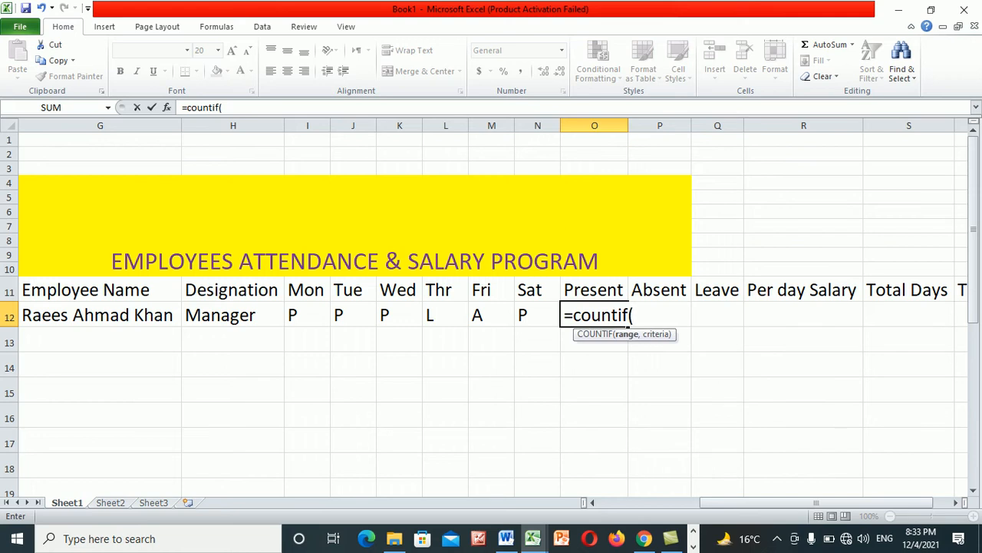
left_click_drag(296, 316, 541, 321)
type(",\"P")
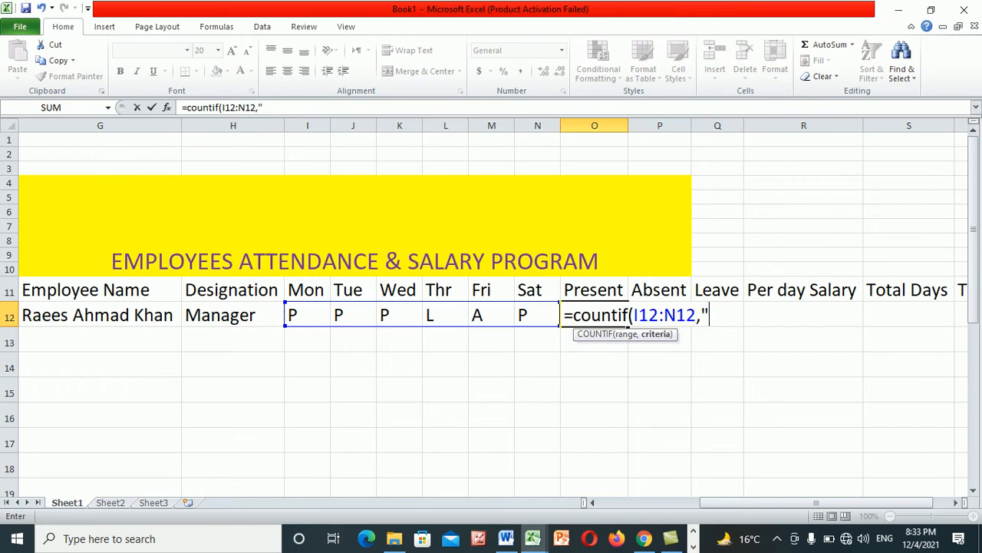
type("\"")
type(")")
key("Return")
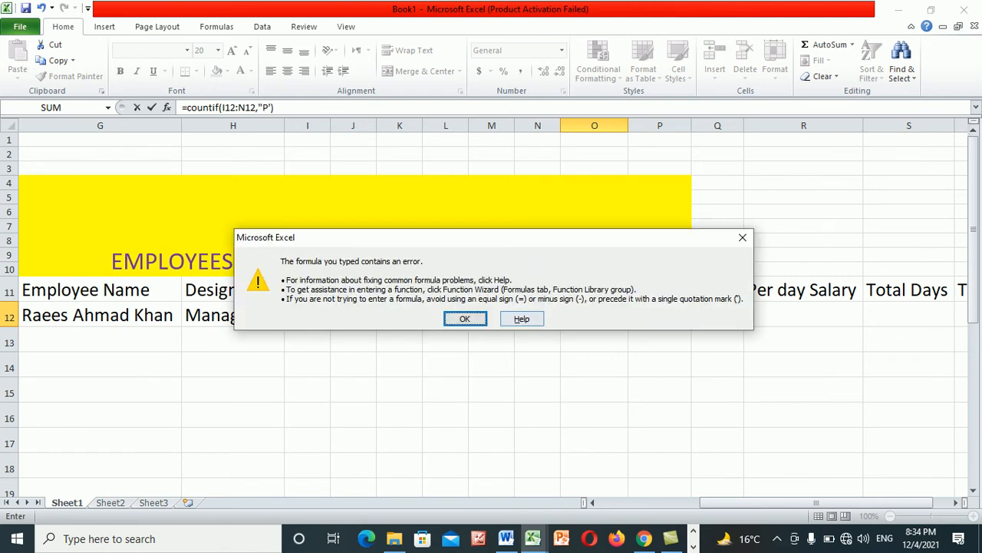
key("Return")
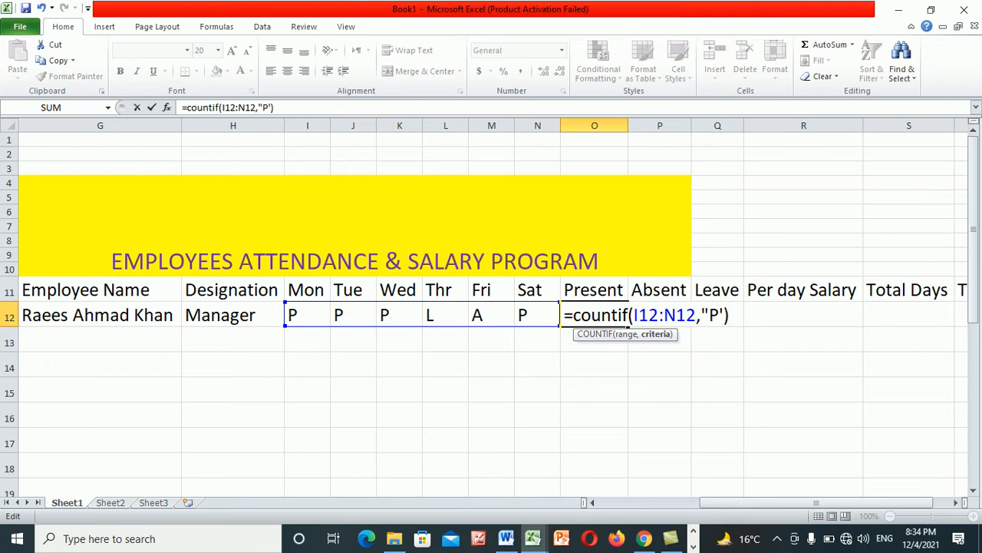
key("Left")
type("\"")
key("BackSpace")
key("BackSpace")
type("\"")
left_click(803, 315)
left_click(594, 314)
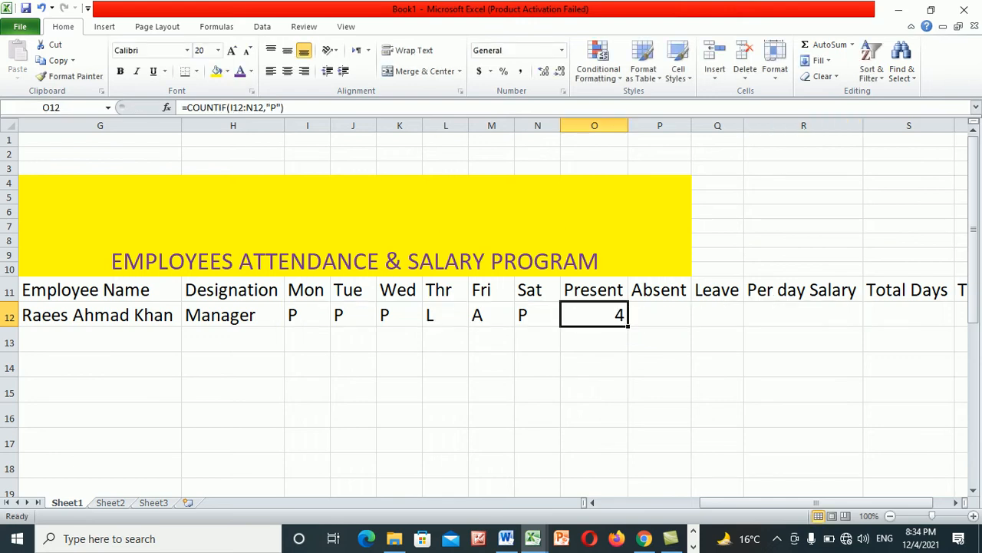
- Count the absent days in P12 with the formula =COUNTIF(I12:N12,"A")
left_click(659, 315)
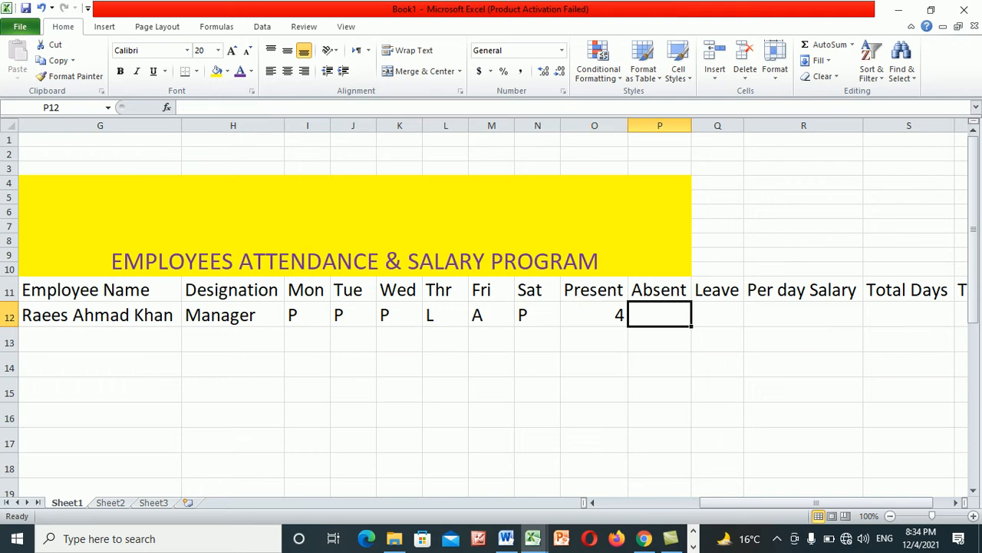
type("=")
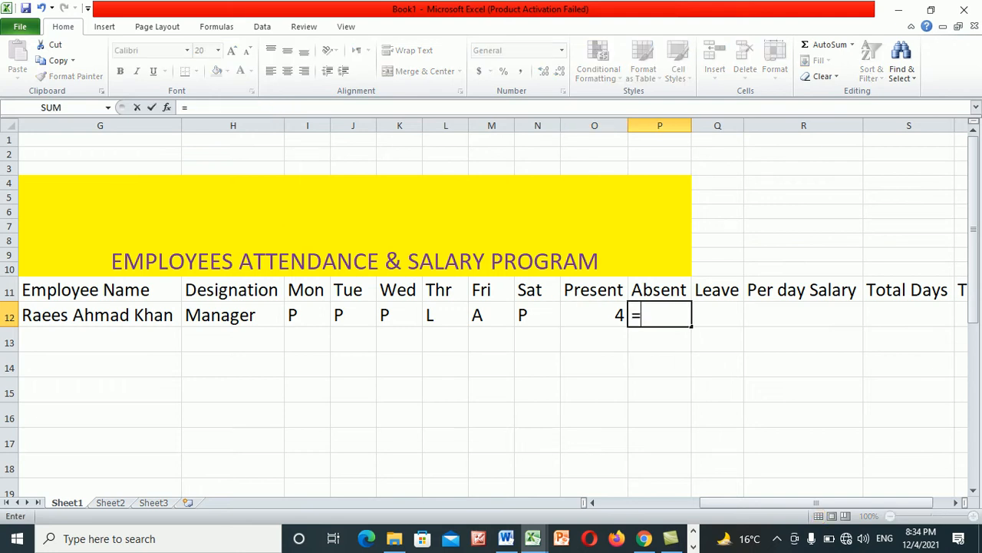
type("countif(")
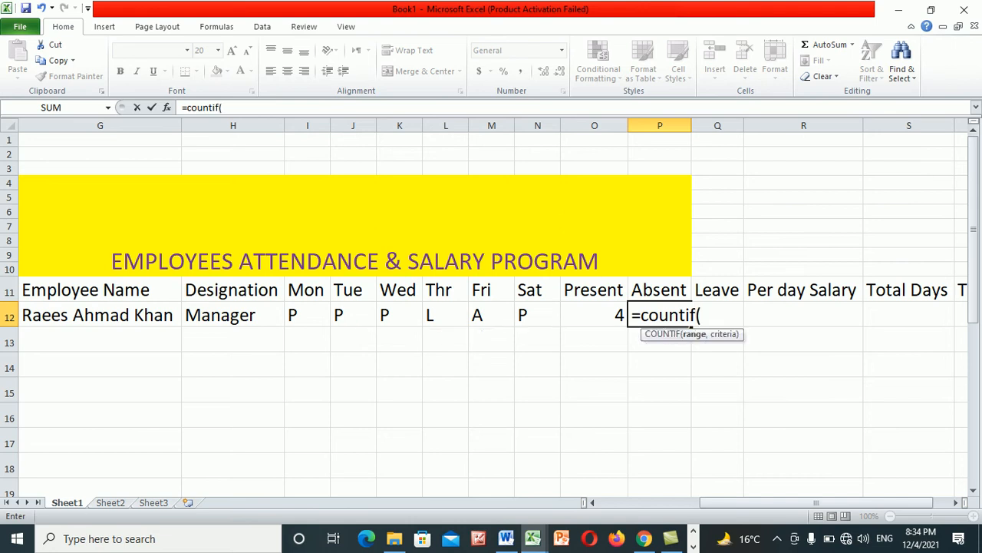
left_click_drag(293, 315, 537, 317)
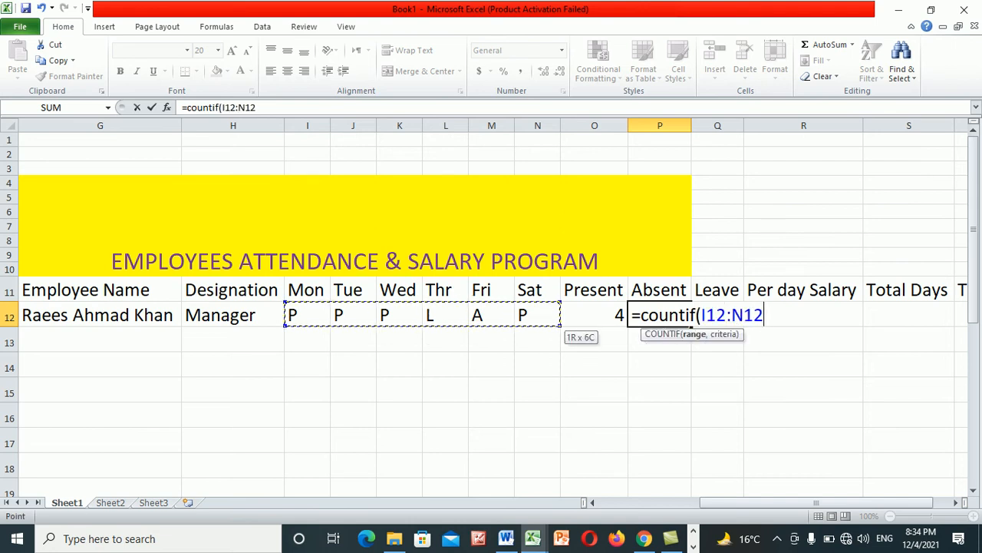
type(",\"A")
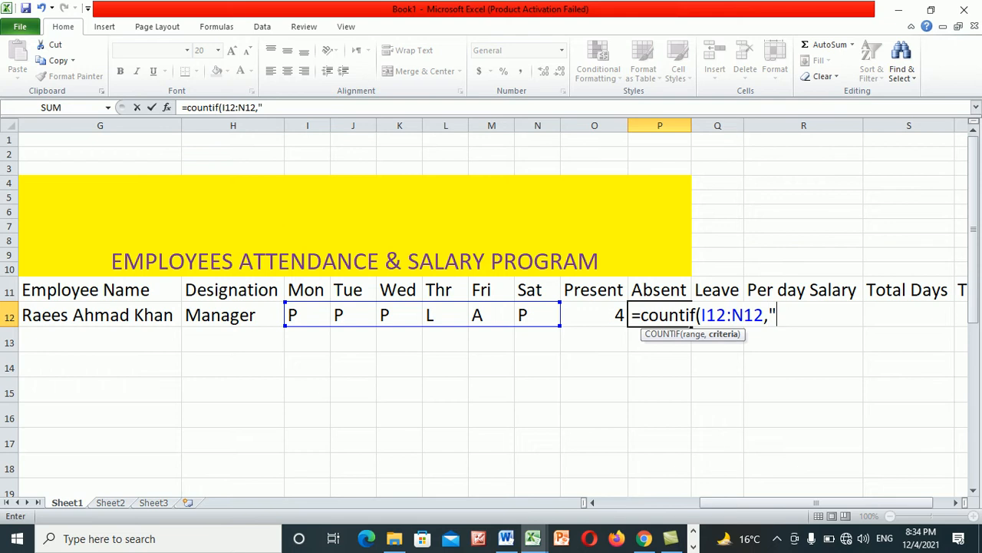
type("\")")
key("Return")
- Copy the cell formatting of P12 onto the empty cells Q12:T12
key("Up")
key("Right")
type("=")
key("BackSpace")
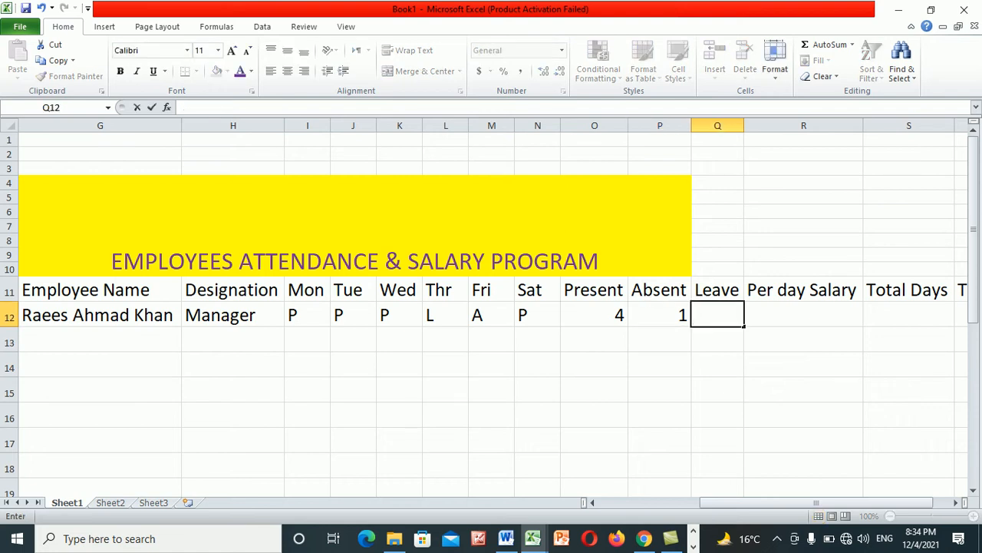
key("Left")
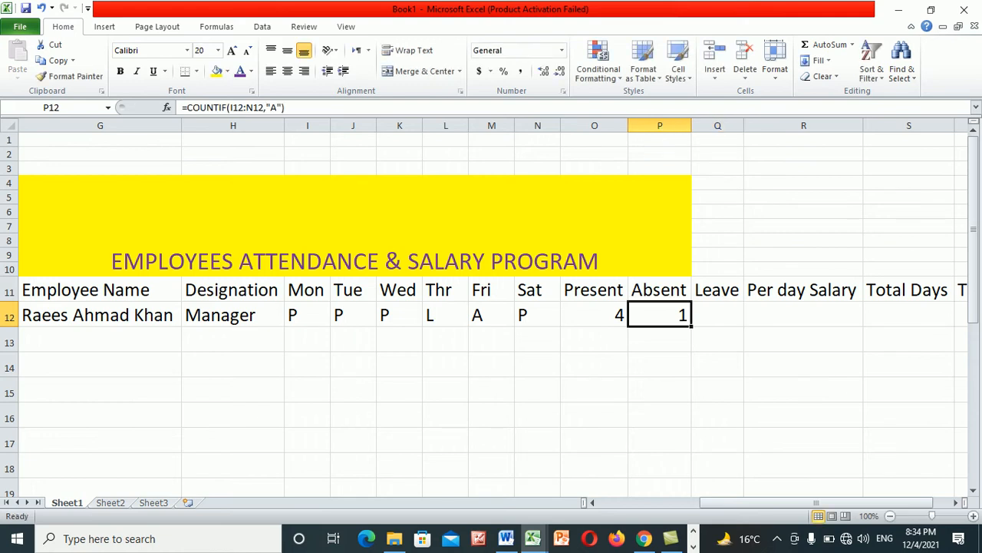
left_click(69, 76)
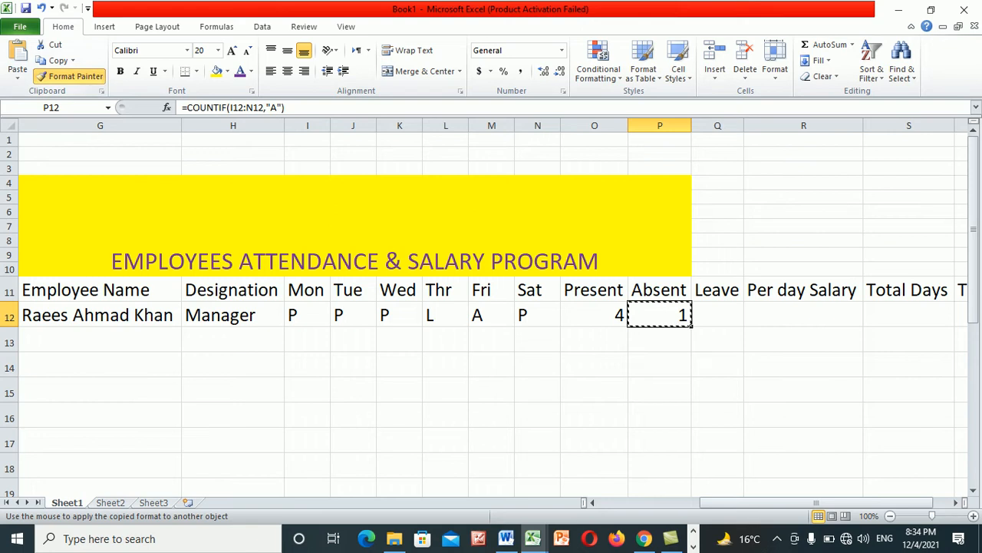
key("Right")
key("shift+Right")
key("shift+Right")
key("shift+Right")
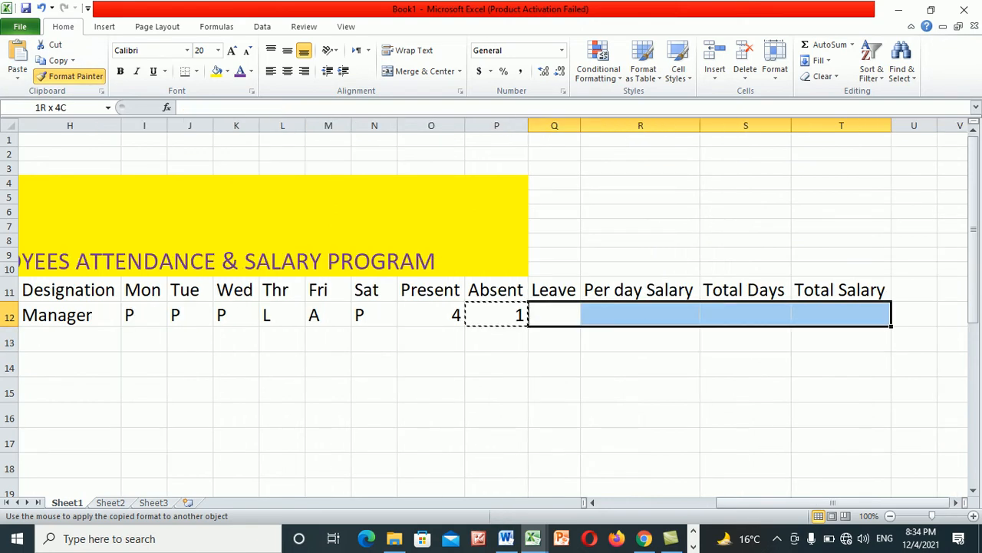
key("Return")
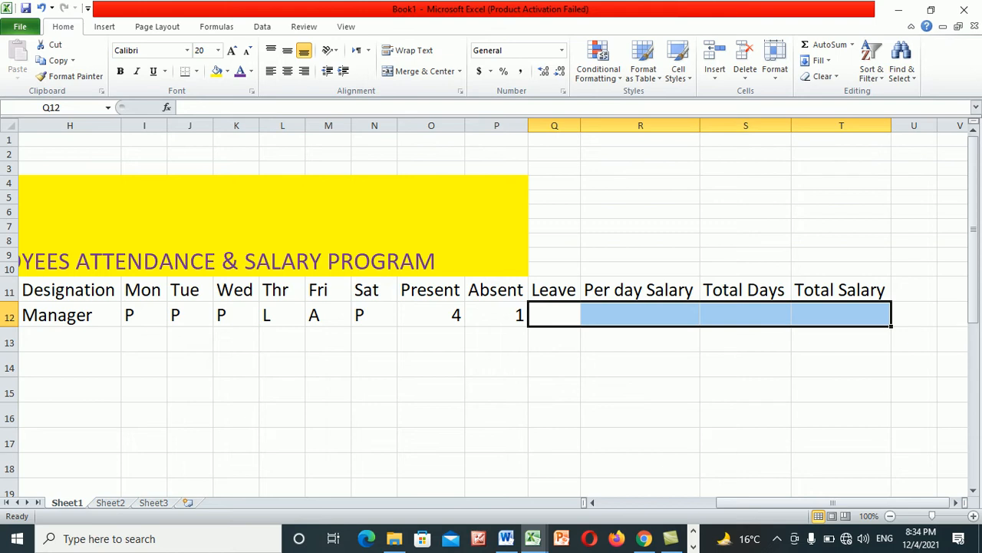
- Count the leave days in Q12 with the formula =COUNTIF(I12:N12,"L")
left_click(554, 314)
type("=con")
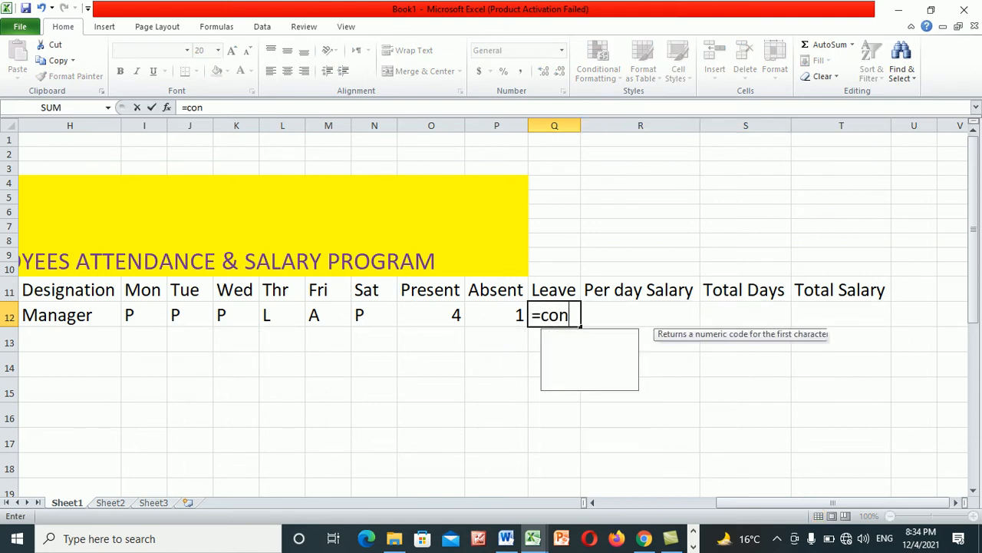
key("BackSpace")
type("untif(")
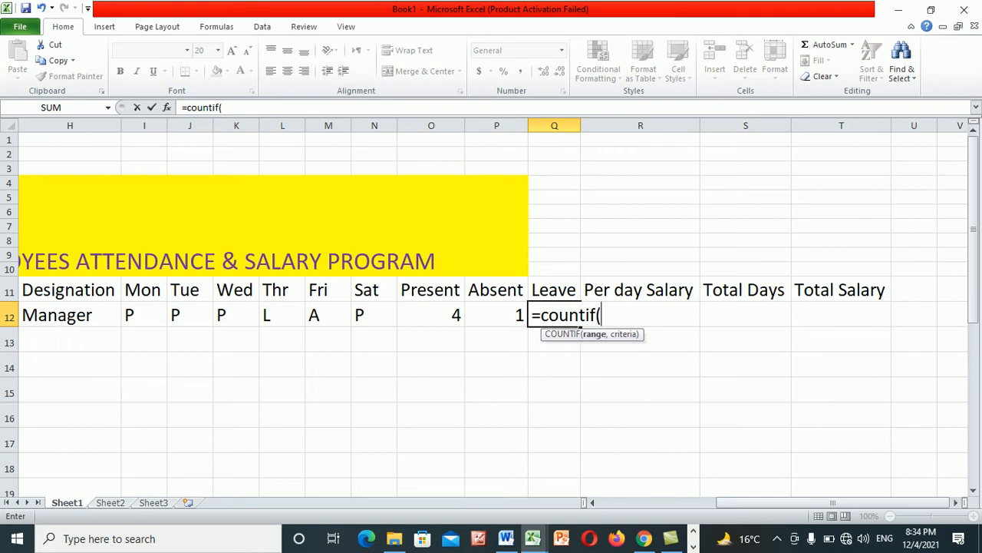
left_click_drag(134, 315, 384, 321)
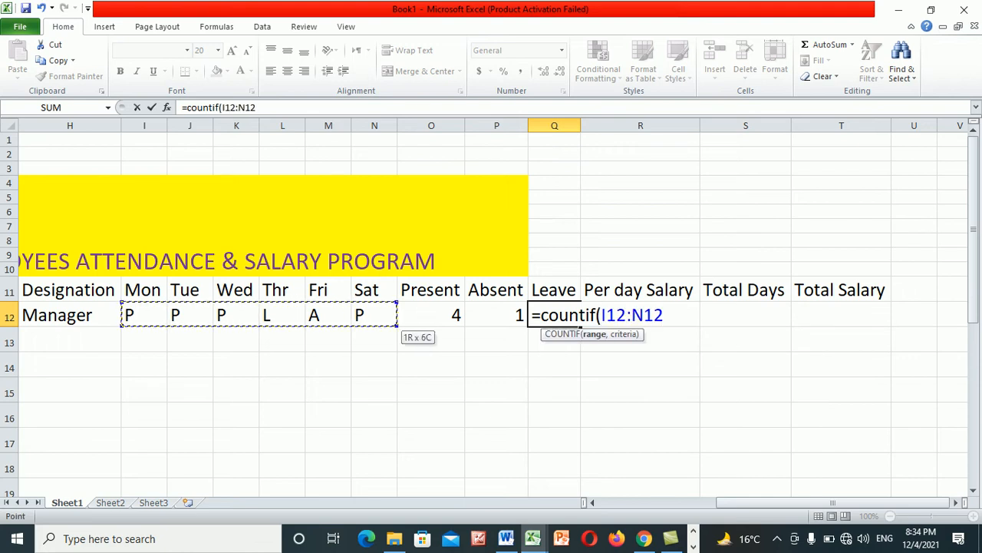
type(",\"")
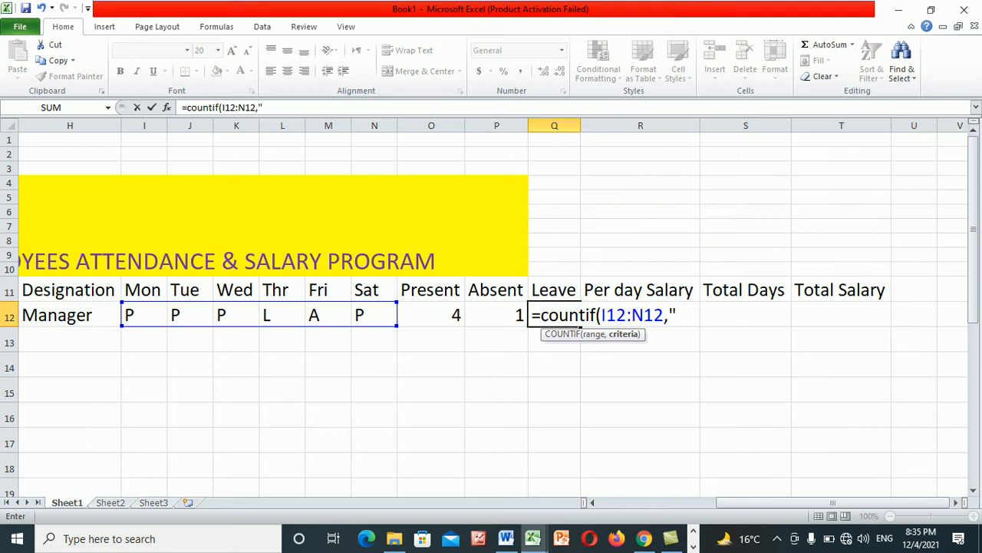
type("l")
key("BackSpace")
type("L\")")
key("Return")
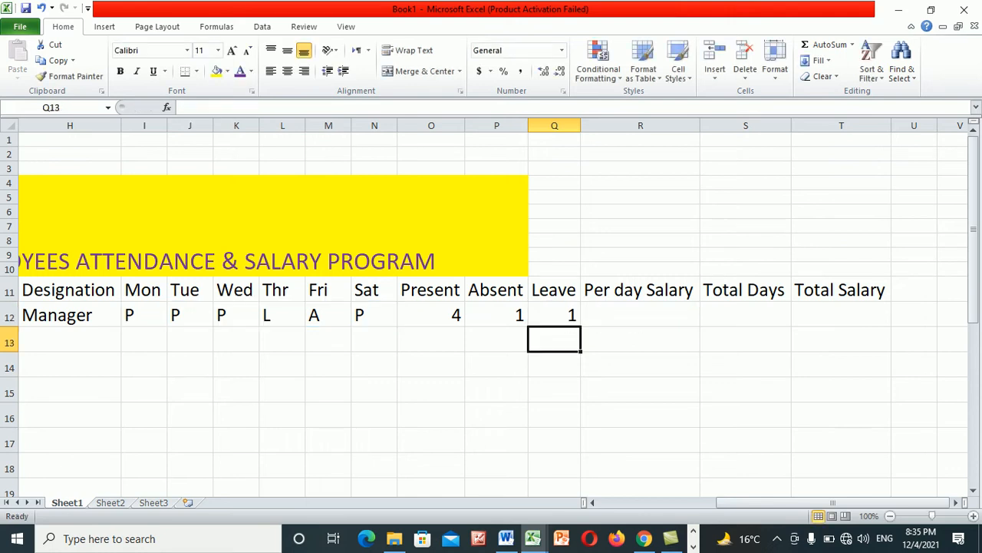
key("Up")
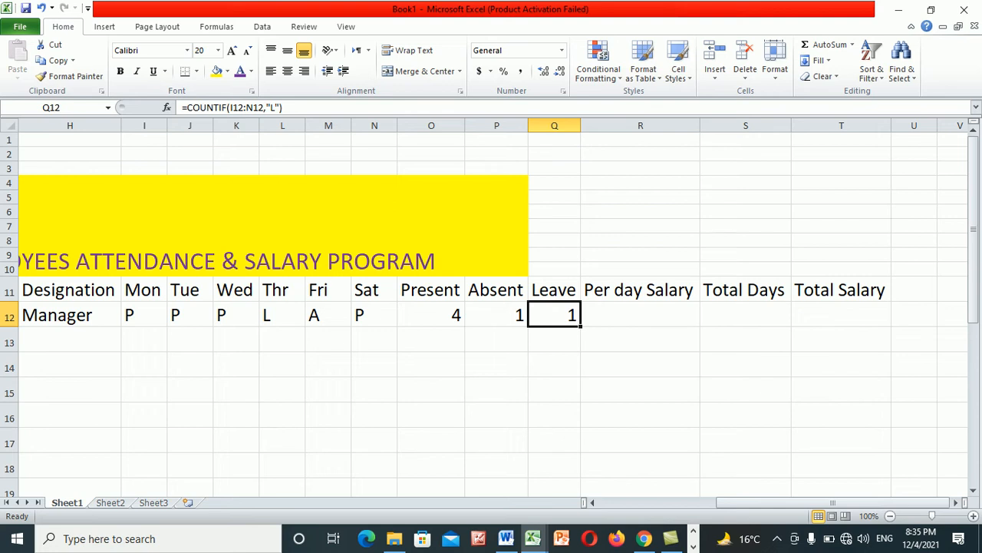
- Replace the heading in R11 with "Total Days"
key("Left")
key("Left")
key("Right")
key("Right")
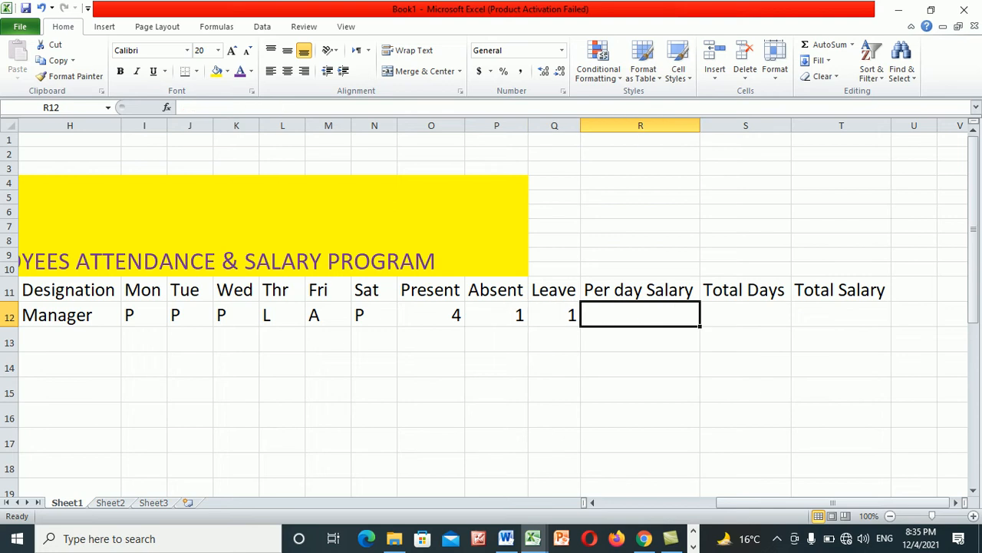
key("Up")
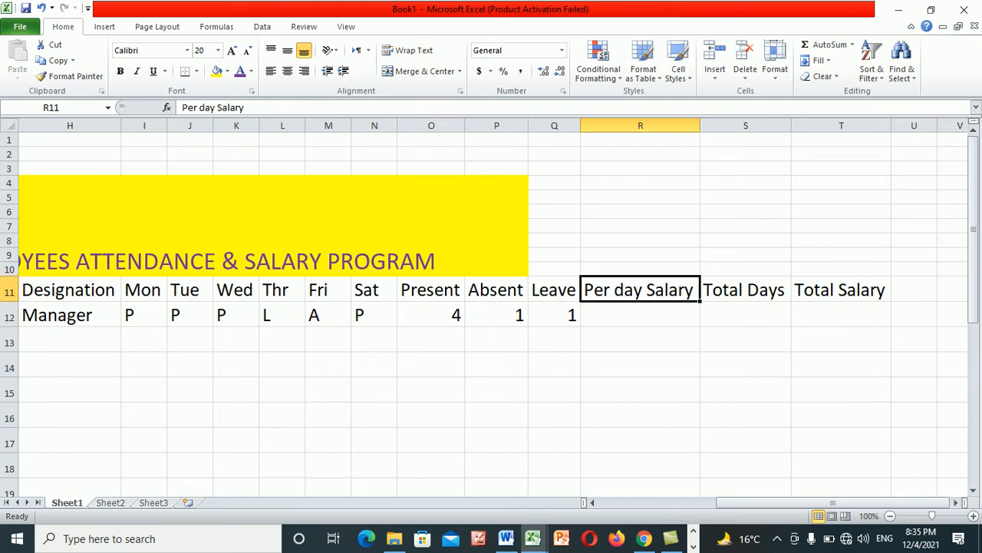
type("TOt")
key("BackSpace")
key("BackSpace")
type("t")
key("BackSpace")
type("otal Days")
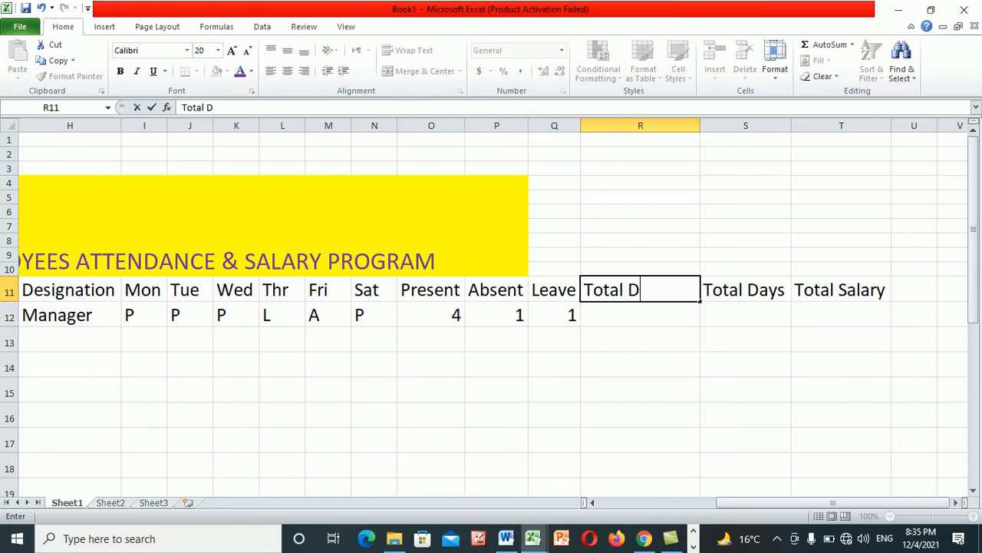
key("Tab")
- Replace the heading in S11 with "Per Day Salary" and fit column S to its text
type("Pe")
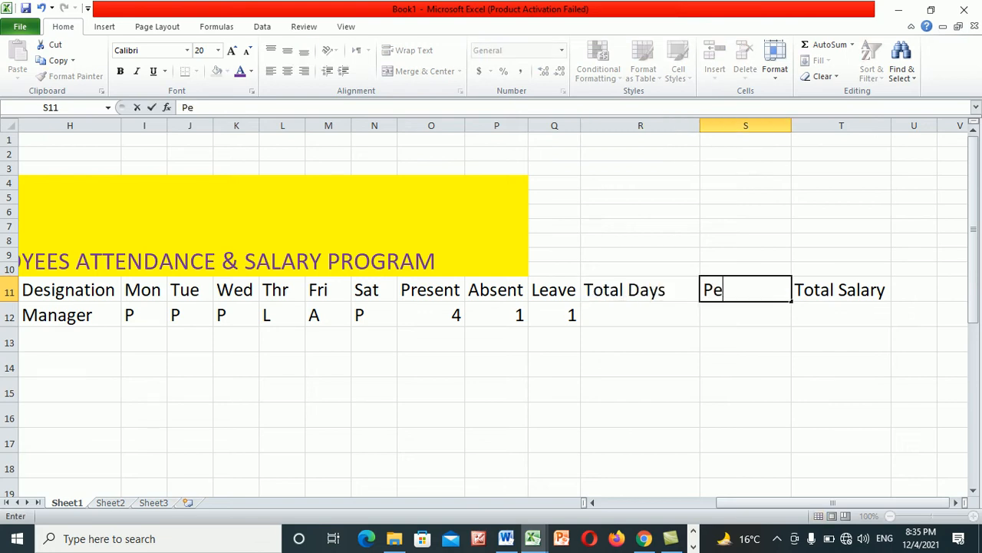
type("r Day Salary")
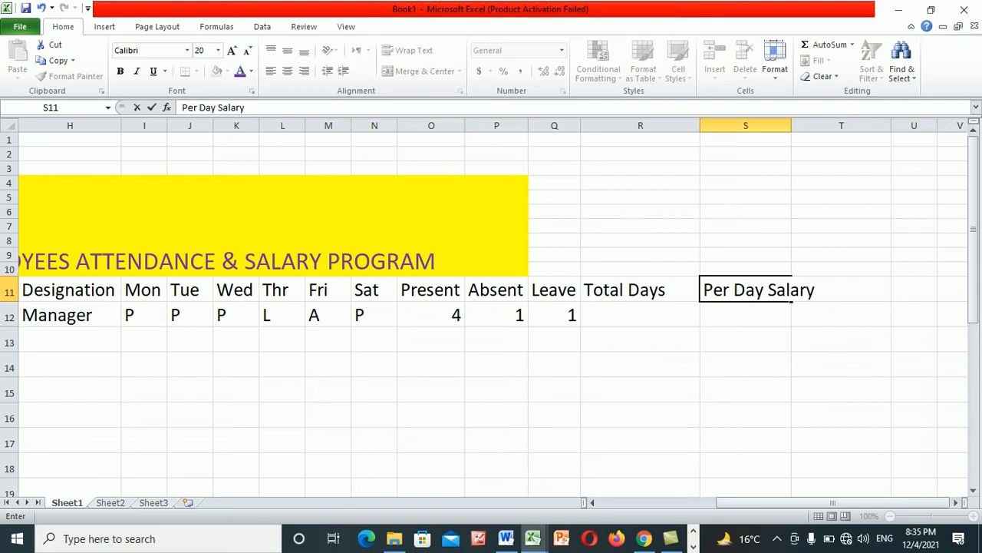
key("Return")
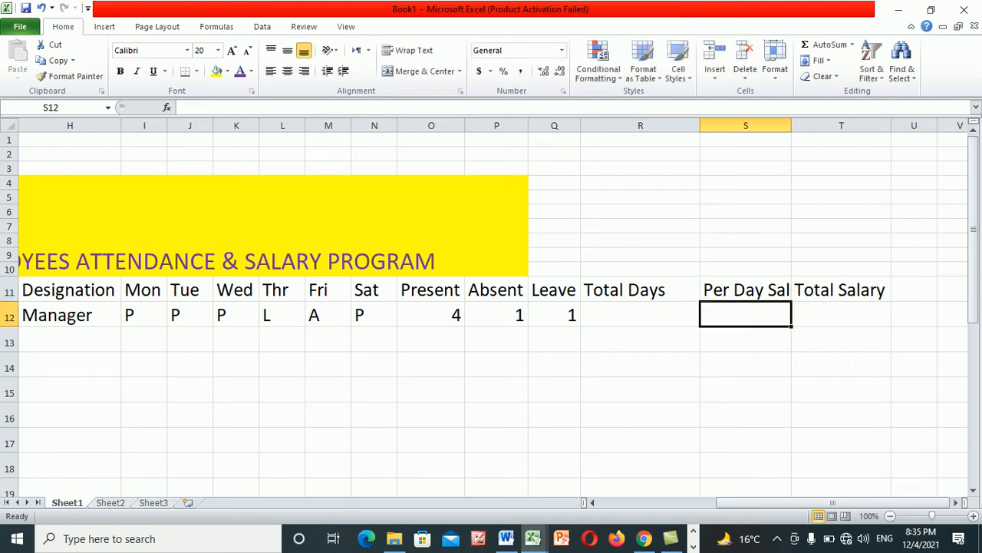
double_click(791, 125)
- Calculate the total days in R12 by adding present and leave days with the formula =O12+Q12
left_click(640, 315)
type("=")
key("Left")
key("Left")
key("Left")
type("+")
key("Left")
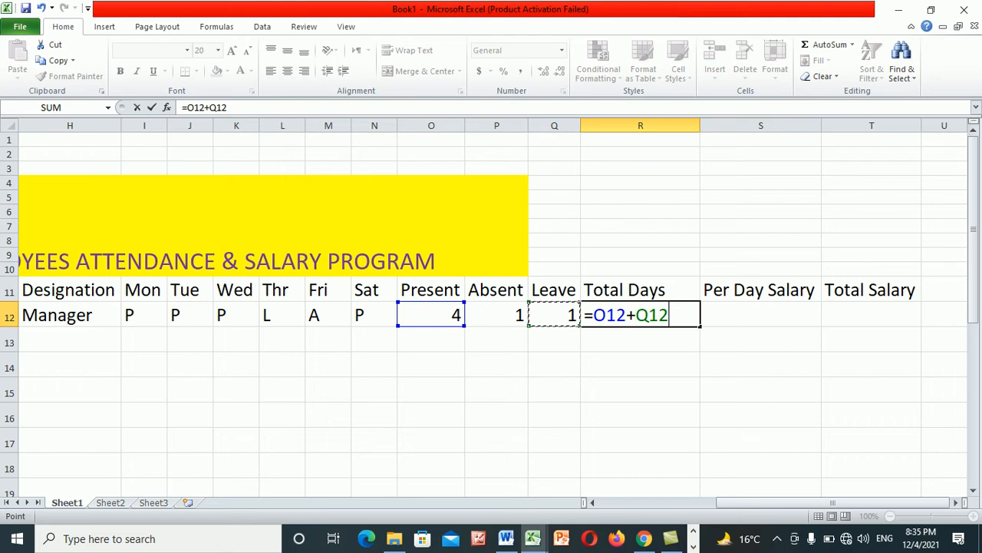
key("Return")
- Enter 3500 as the employee's per day salary in S12
key("Up")
key("Right")
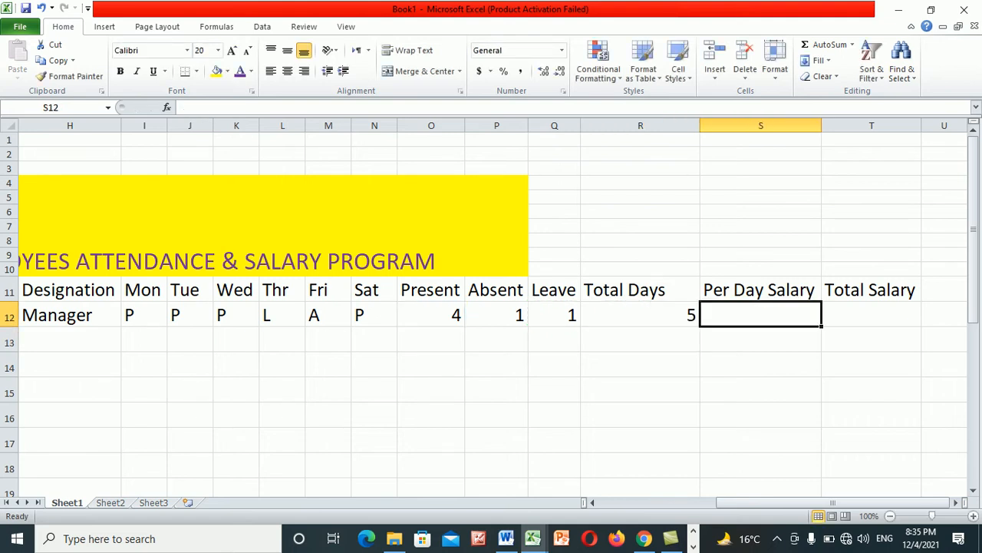
type("3500")
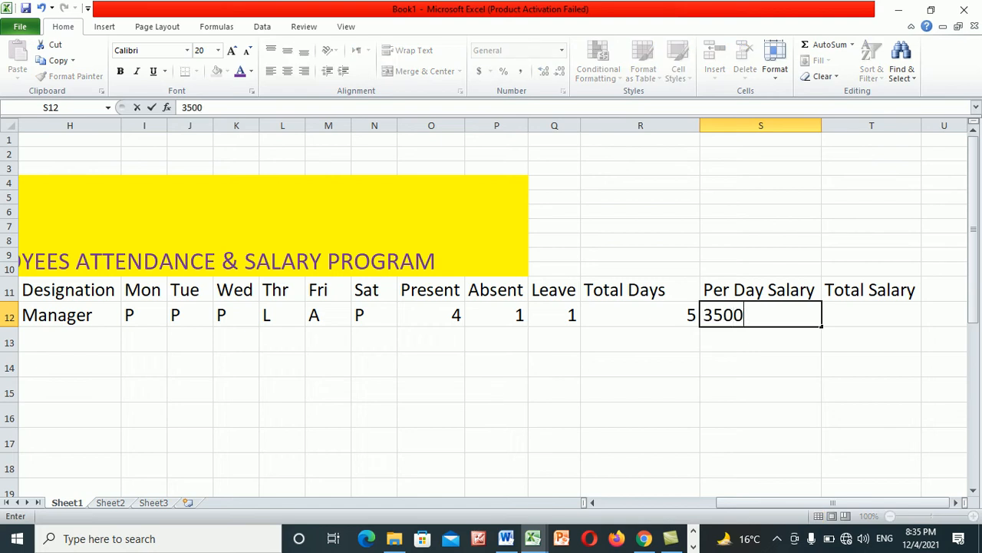
key("Right")
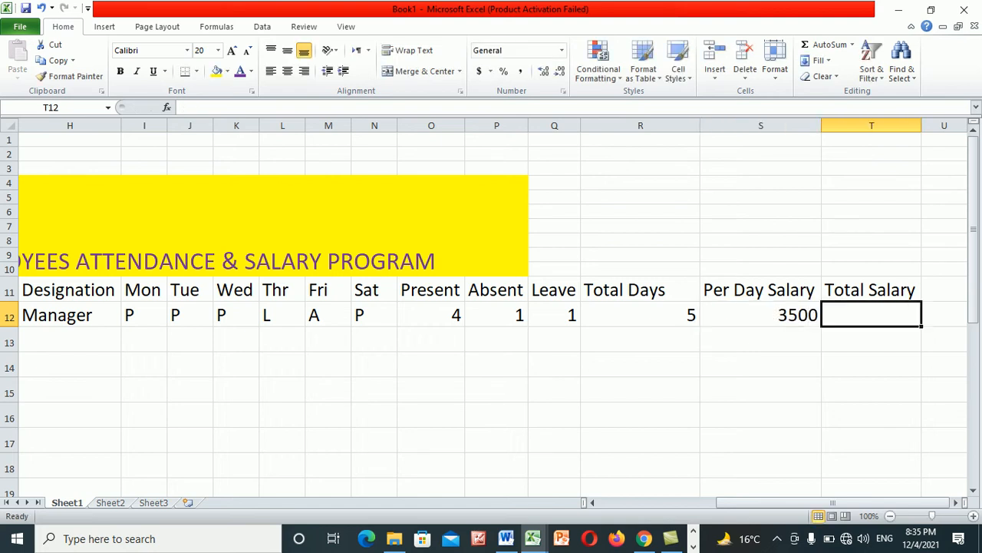
- Calculate the total salary in T12 with the formula =S12*R12
type("=")
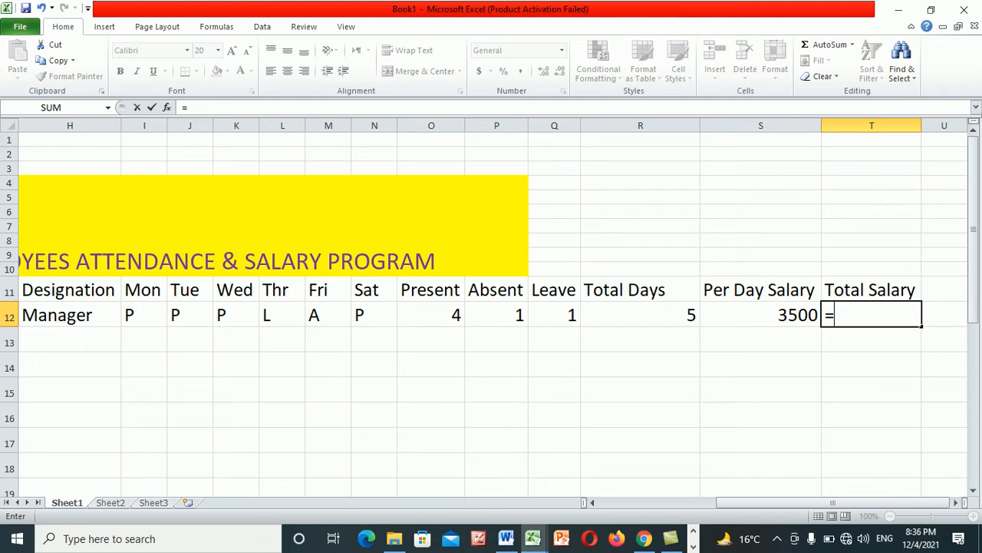
key("Left")
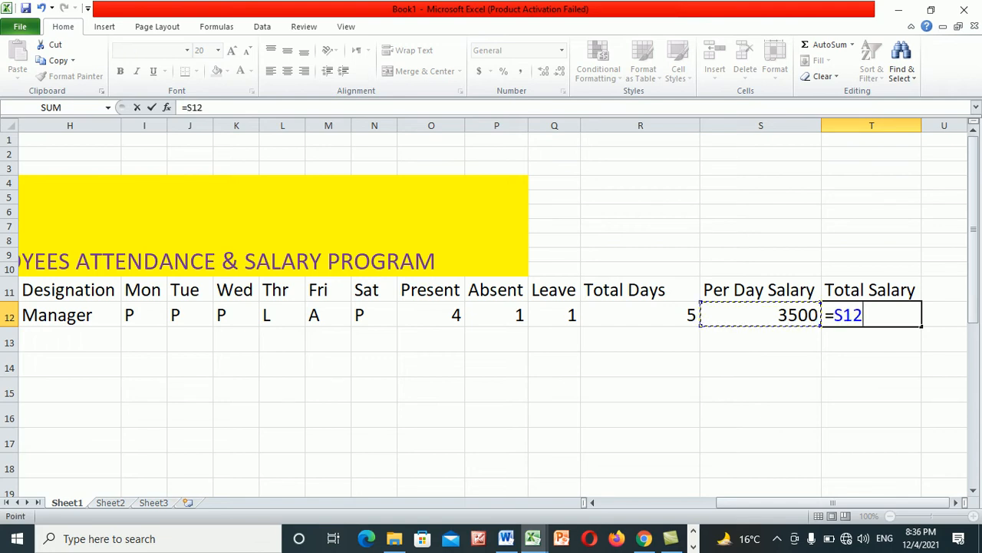
type("*")
key("Left")
key("Left")
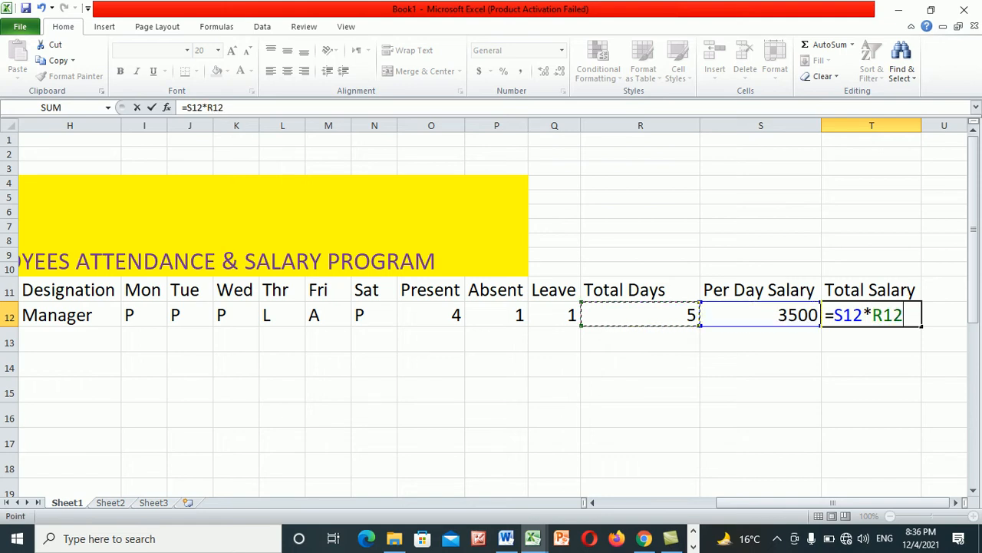
key("Return")
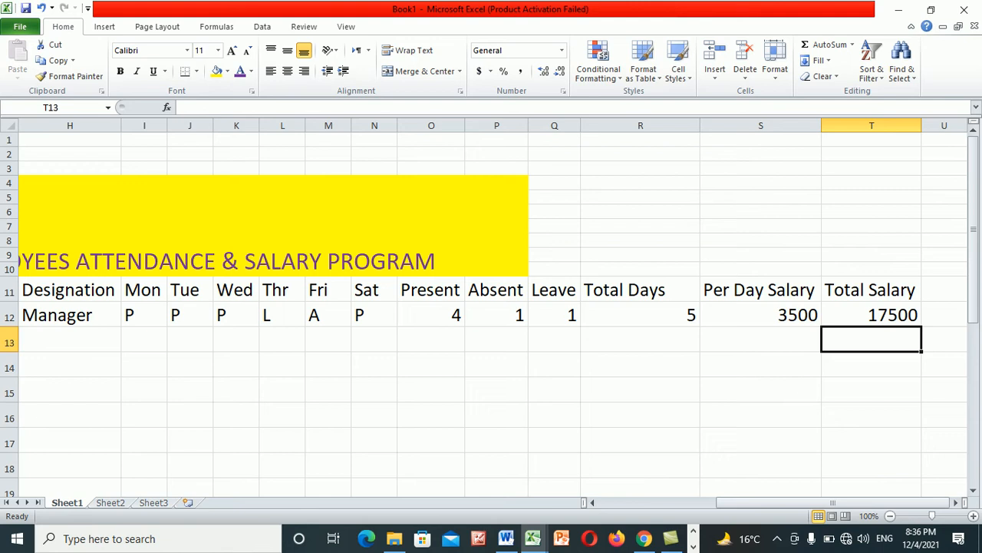
- Try replacing the weekday headings in I11:N11 with the day numbers 1 to 6
left_click(144, 289)
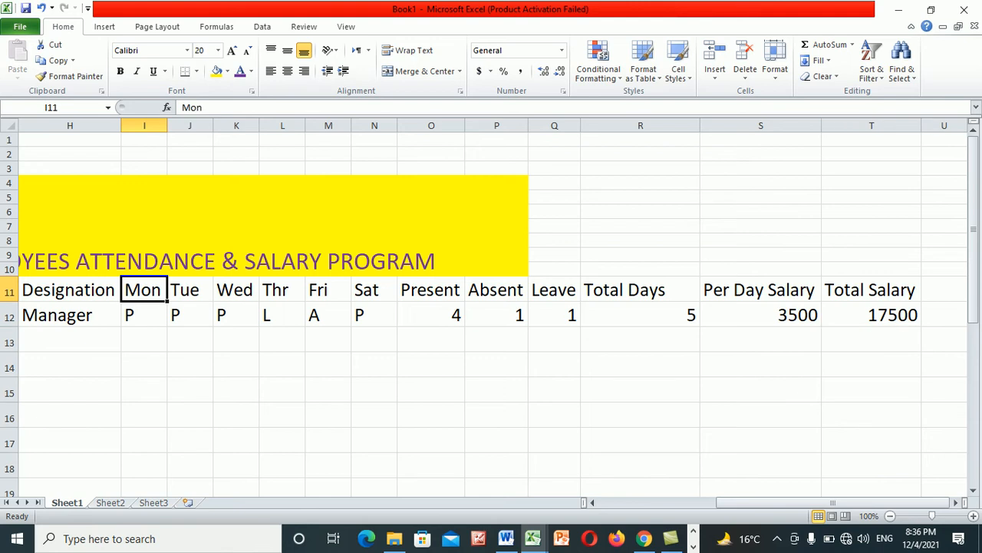
type("1")
key("Tab")
type("2")
key("Tab")
type("3")
key("Tab")
type("3")
key("BackSpace")
type("4")
key("Tab")
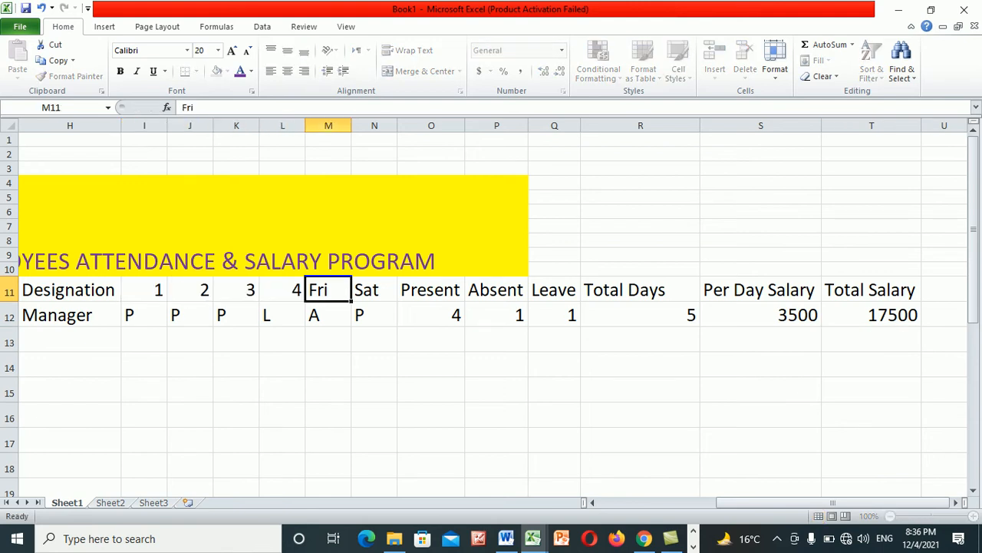
type("5")
key("Tab")
type("6")
key("Tab")
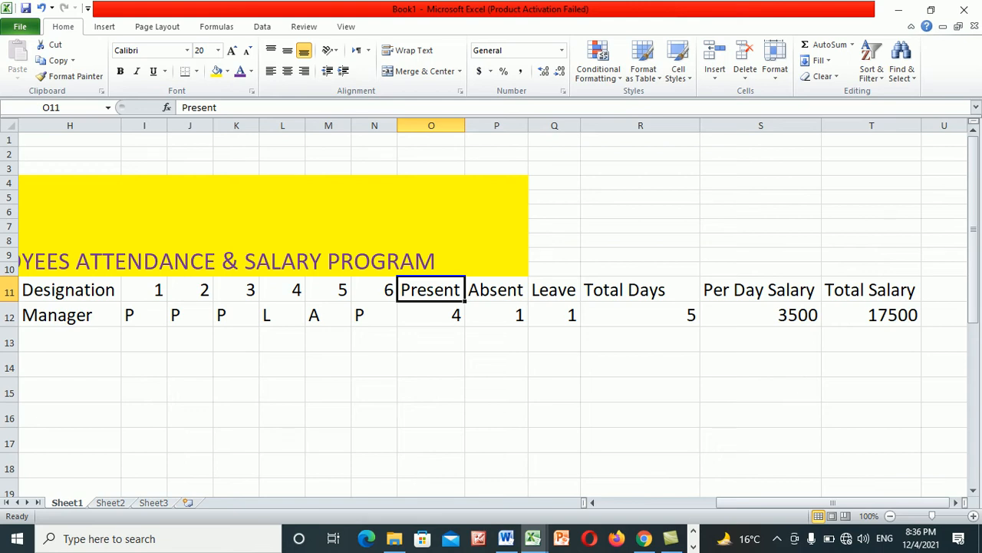
- Undo the day numbers in I11:N11 to bring back the weekday headings
key("ctrl+z")
key("ctrl+z")
key("ctrl+z")
key("ctrl+z")
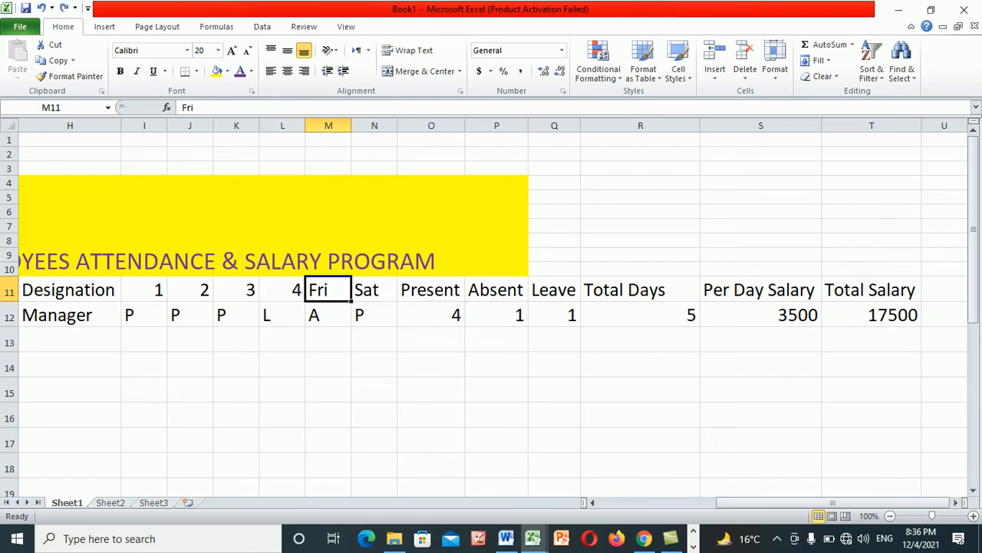
key("ctrl+z")
key("ctrl+z")
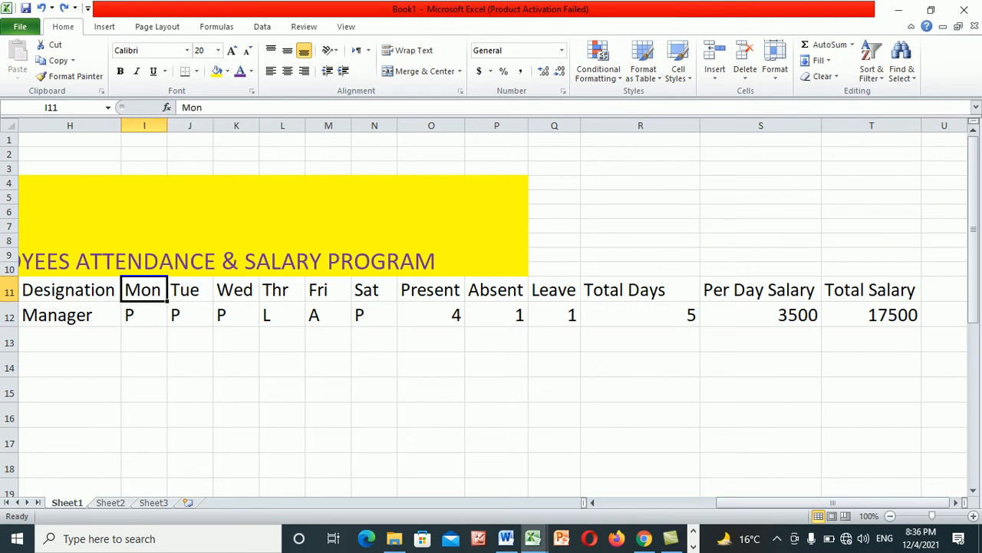
key("Left")
key("Left")
key("Left")
key("Right")
key("Down")
key("Down")
key("Down")
key("Down")
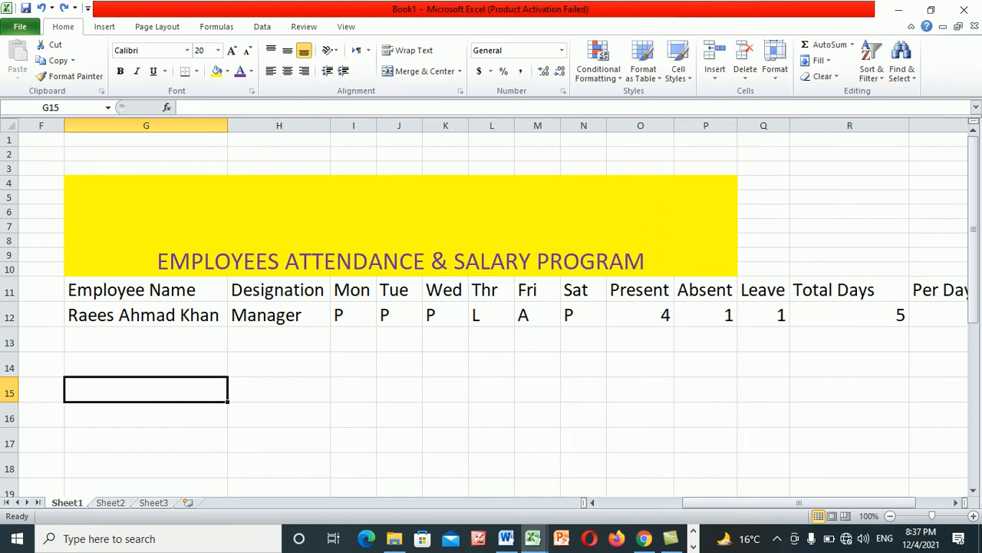
left_click_drag(798, 503, 833, 503)
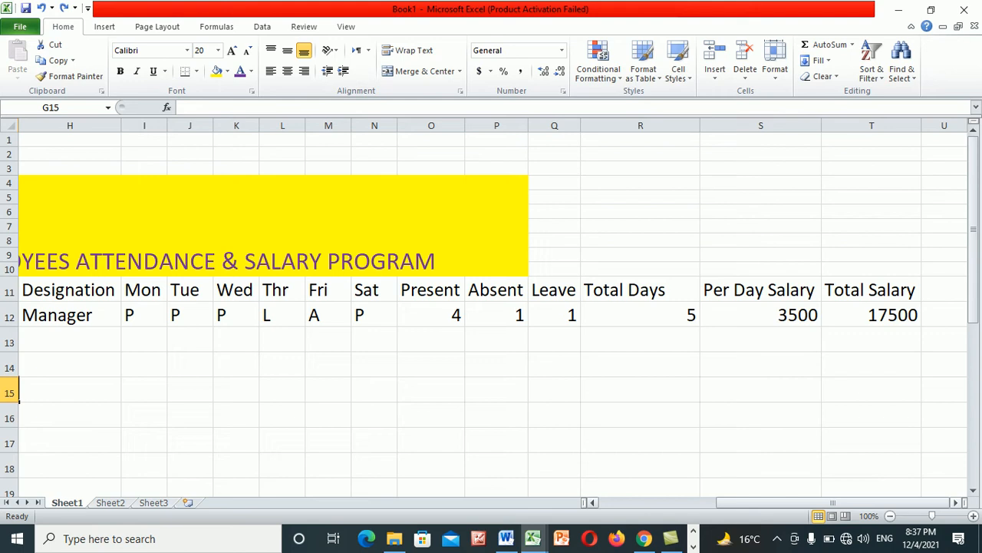
left_click_drag(871, 315, 871, 459)
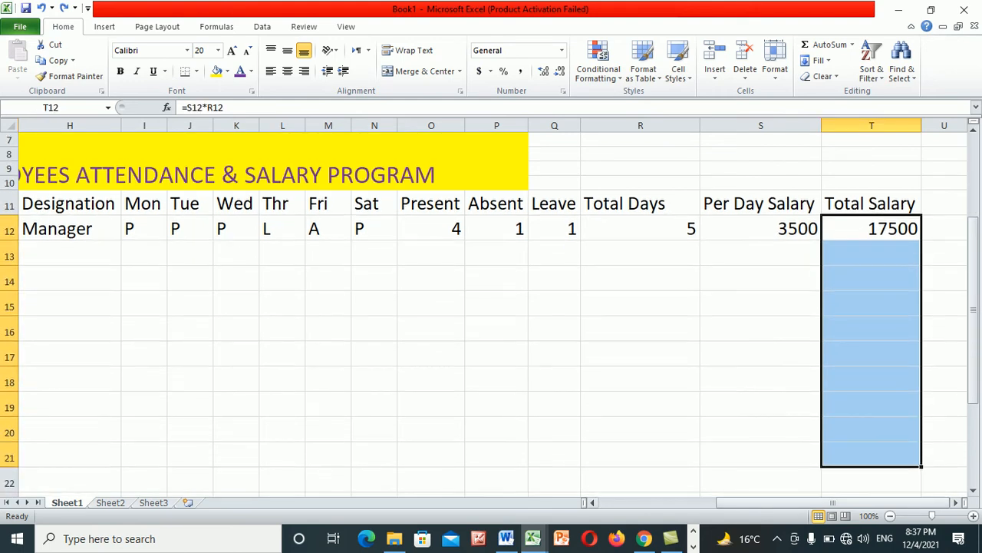
left_click(871, 480)
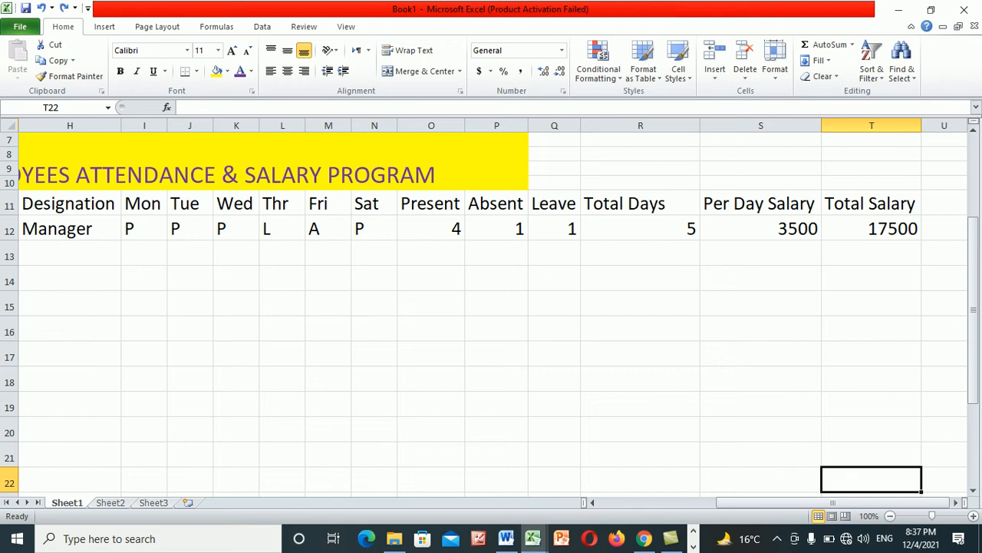
- Merge and center the cells G17:P19 below the attendance table
key("Left")
key("Left")
key("Left")
key("Left")
key("Left")
key("Left")
key("Left")
key("Left")
key("Left")
key("Left")
key("Left")
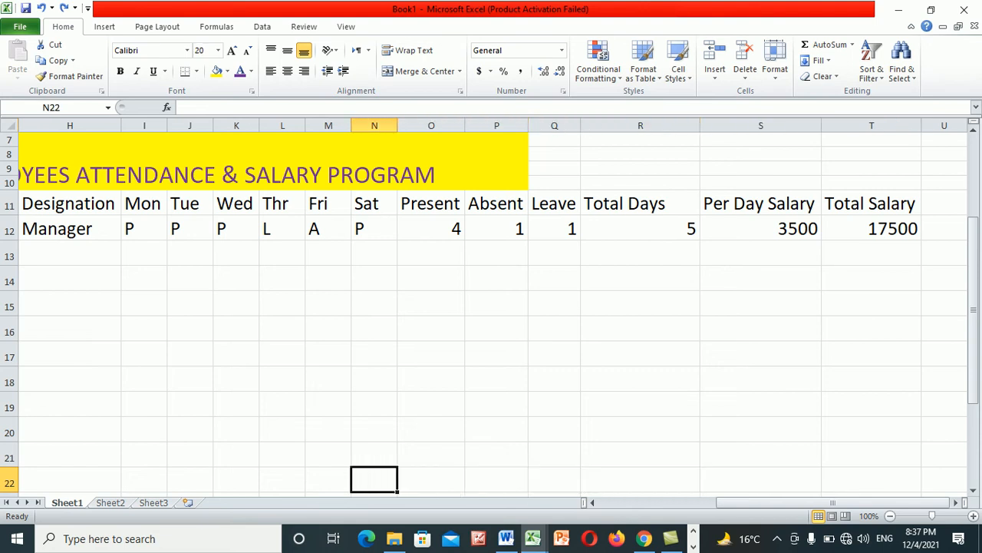
key("Left")
key("Left")
key("Left")
key("Left")
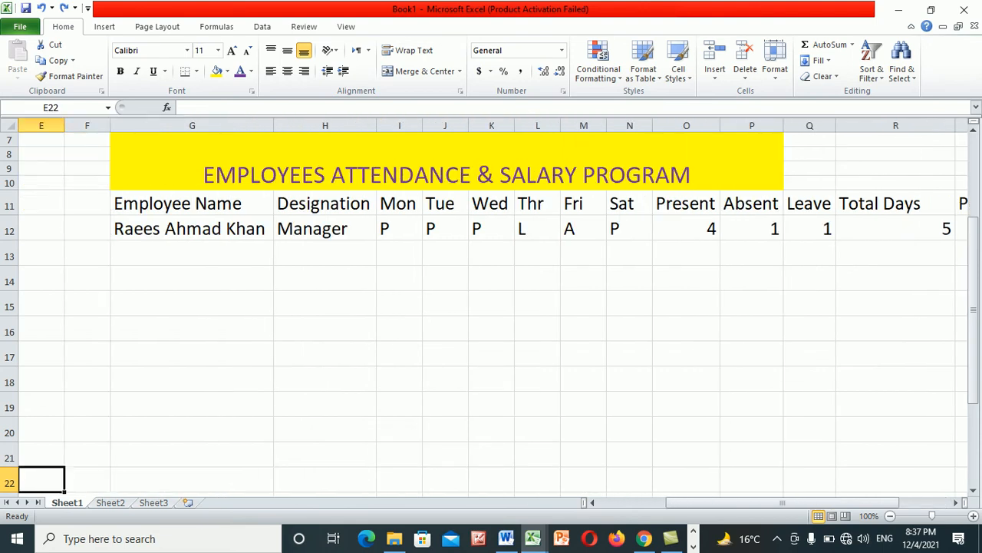
key("Right")
key("Right")
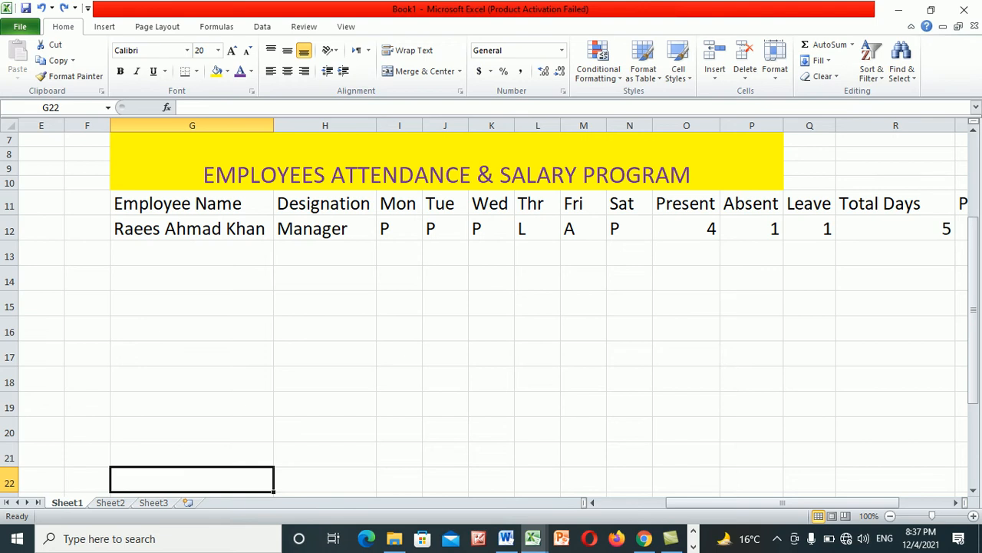
left_click_drag(192, 355, 752, 407)
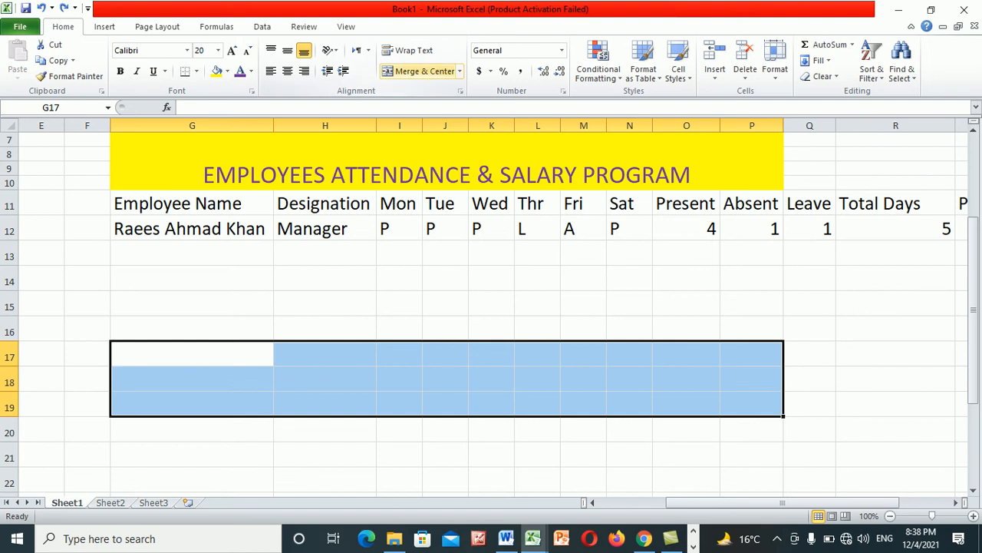
left_click(421, 70)
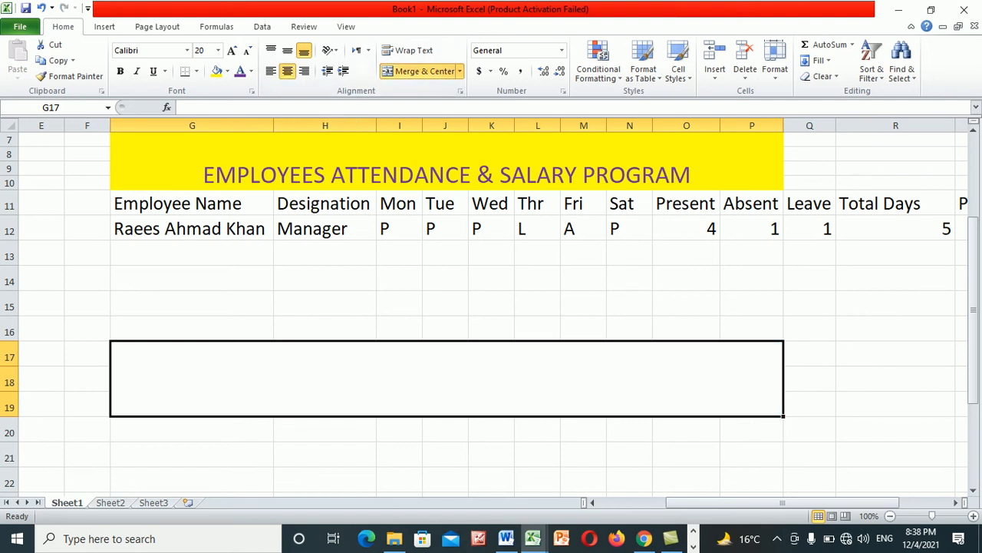
- Copy the formatting of the EMPLOYEES ATTENDANCE & SALARY PROGRAM title onto the merged block G17:P19
left_click(446, 165)
left_click(69, 76)
left_click(447, 378)
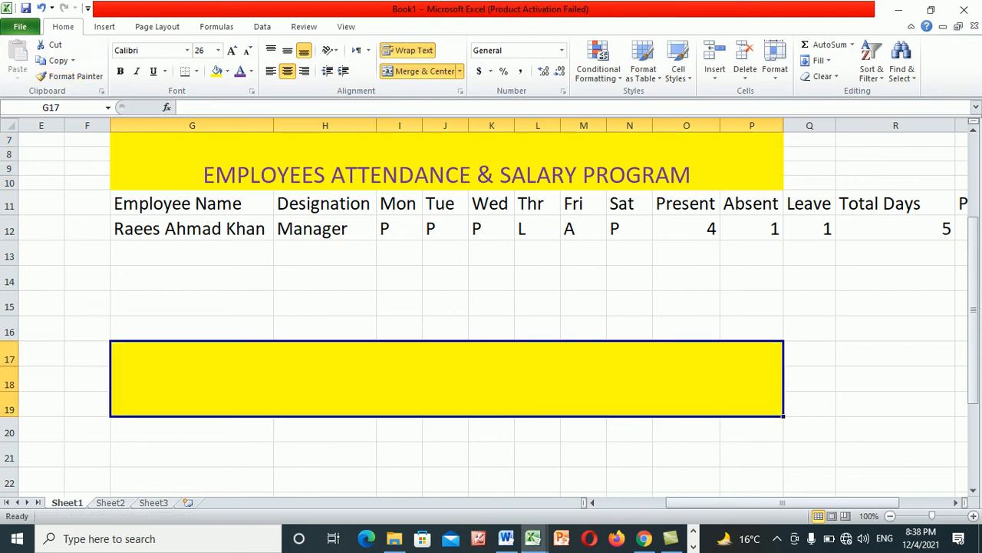
- Enter the title CURRENCY EXCHANGE PROGRAM in the merged block G17:P19
type("CURR")
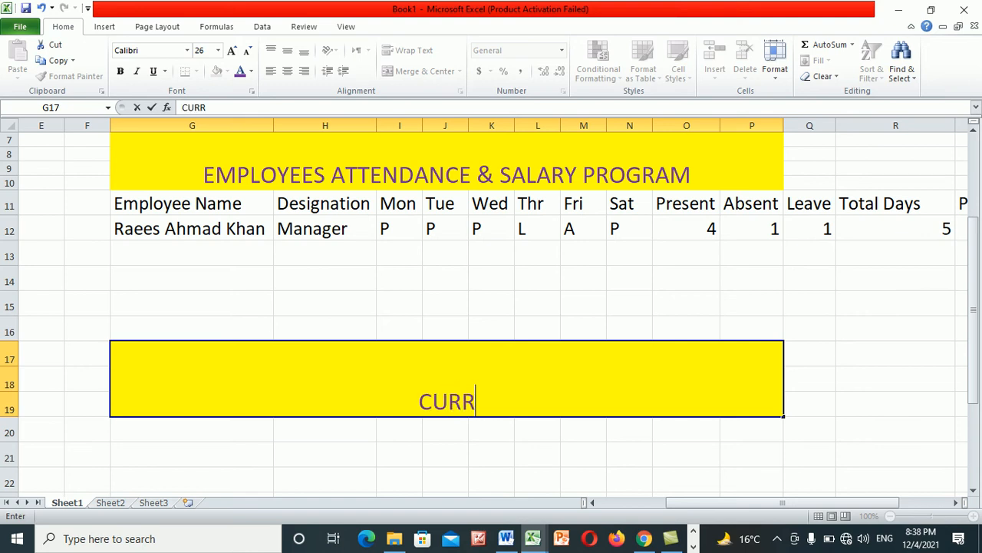
type("ENCY EXCH")
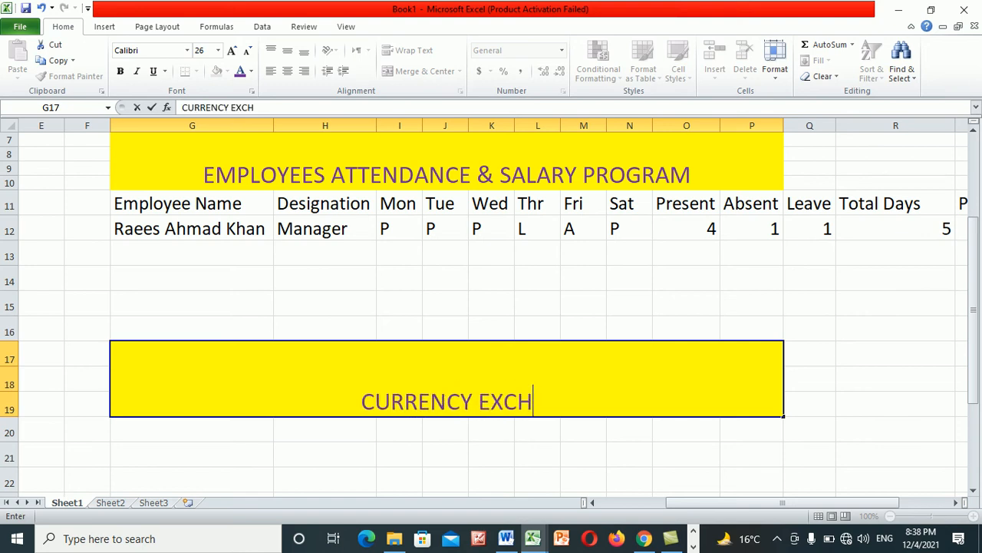
type("ANGE ")
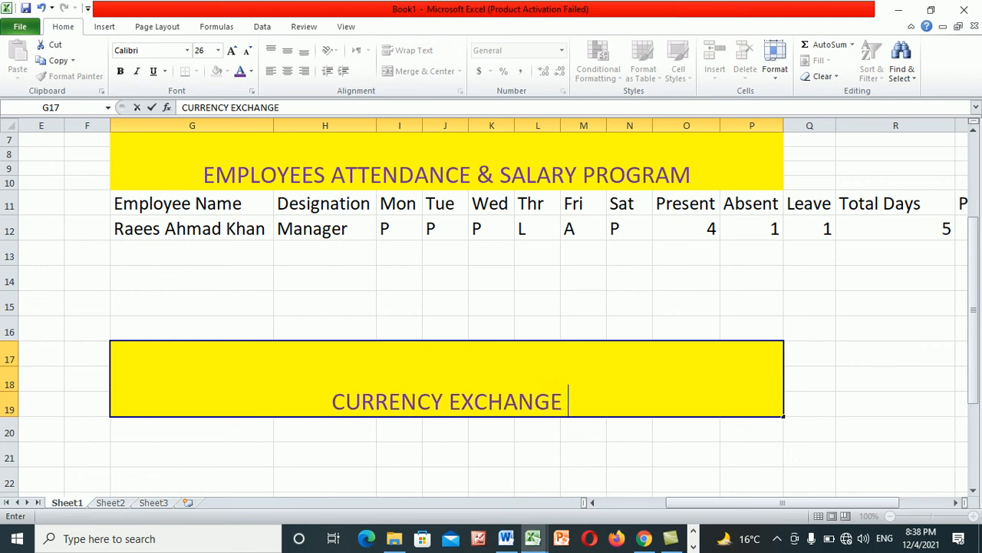
type("PROGRAM")
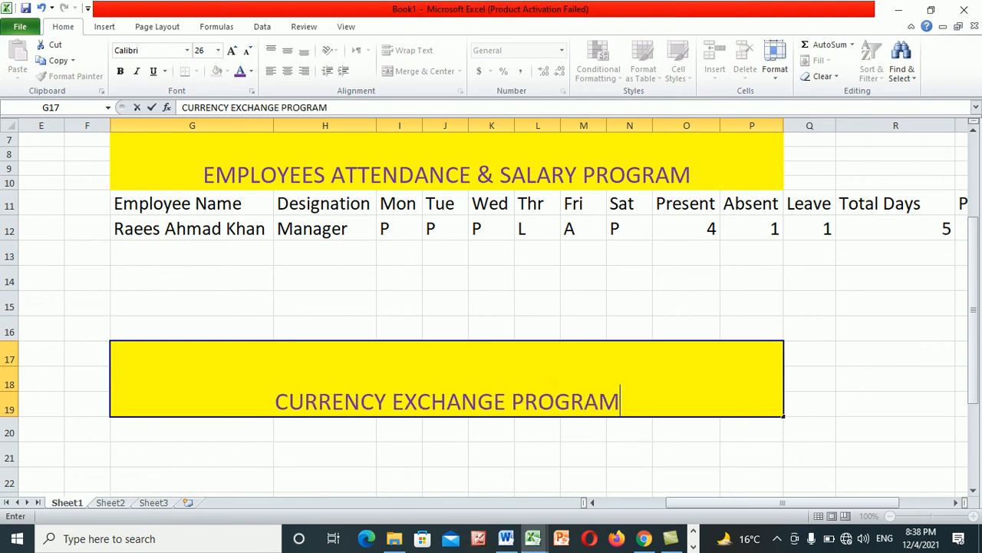
key("Return")
- Enter the uppercase headings DATE, NAME OF CURRENCY and VALUE in G20:I20
key("Return")
key("Up")
key("Down")
type("D")
key("BackSpace")
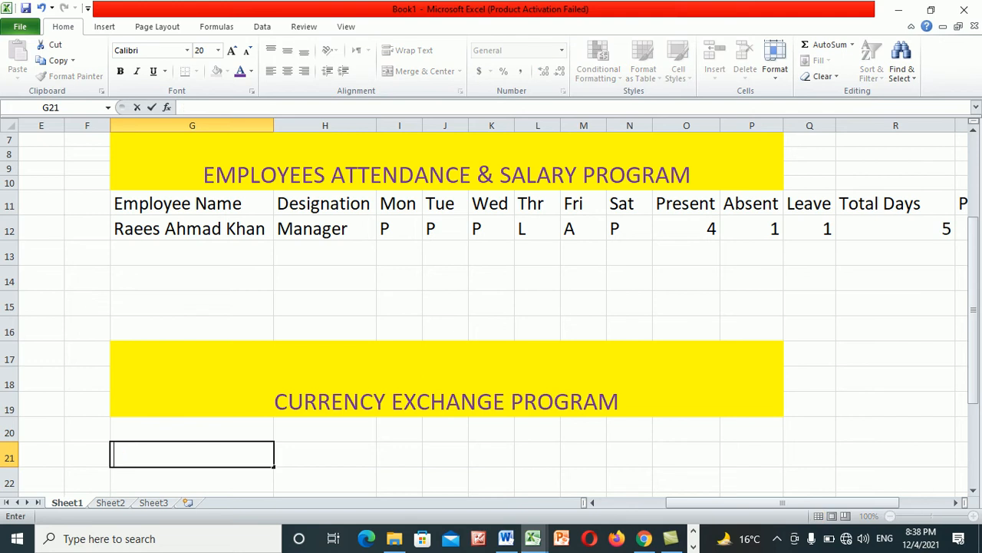
key("Up")
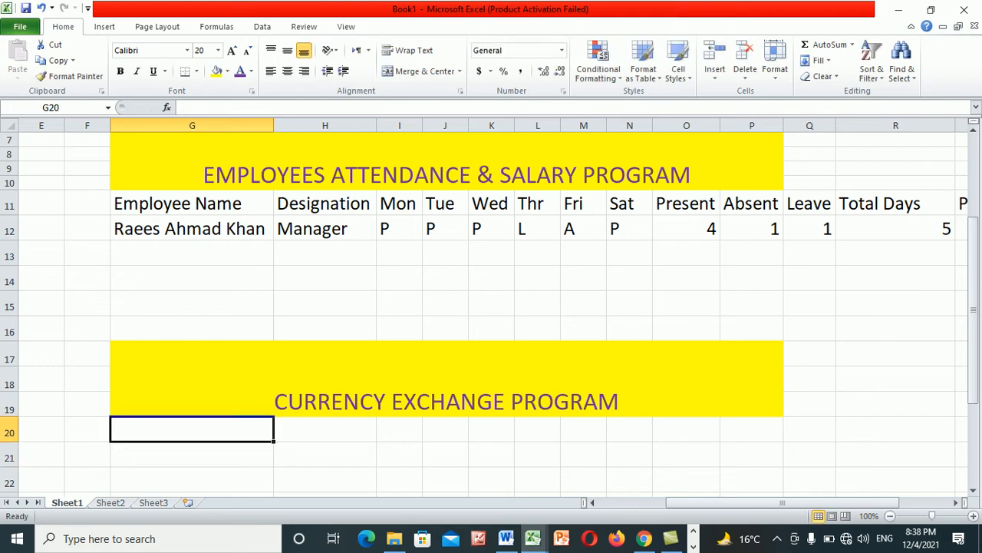
type("DATE")
key("Tab")
type("NAEM")
key("BackSpace")
key("BackSpace")
type("ME OF CURRENCY")
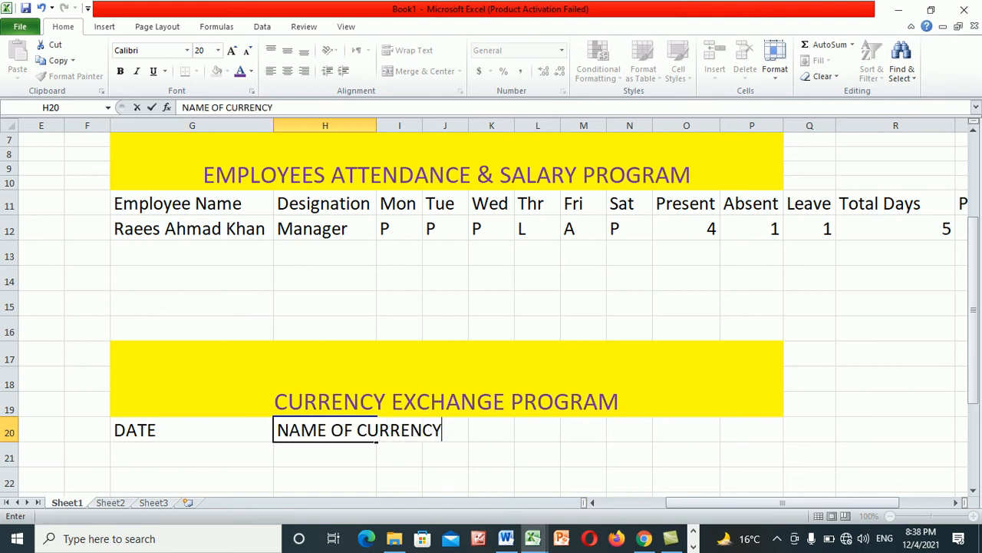
key("Tab")
type("VALUE")
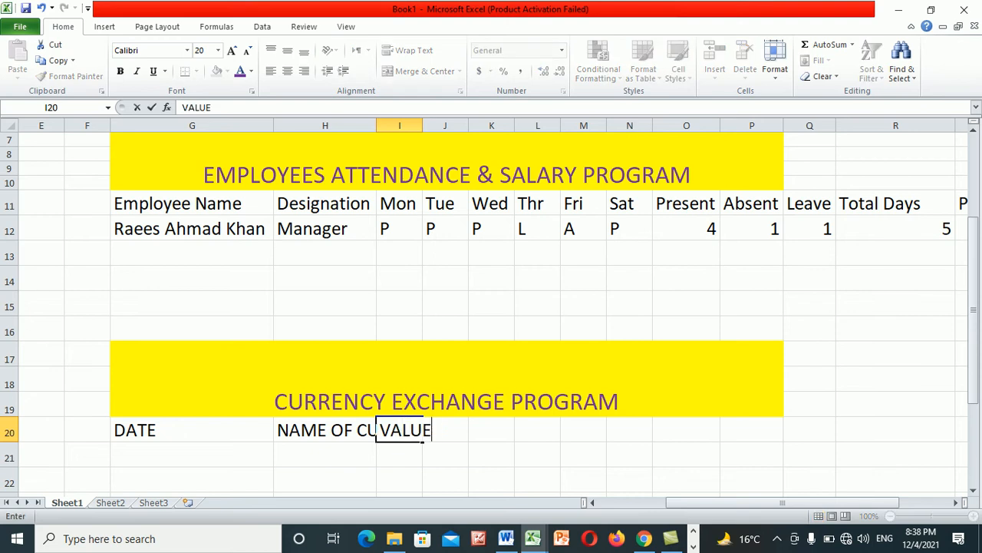
key("Tab")
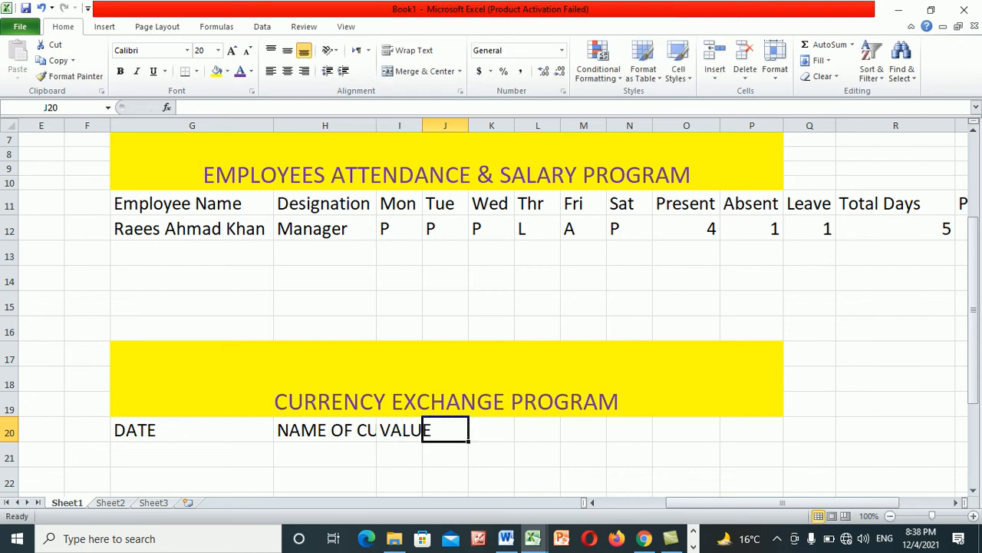
type("QUAN")
key("BackSpace")
key("BackSpace")
key("BackSpace")
key("BackSpace")
- Replace the uppercase headings in G20:I20 with Date, Name of Currency and Value
key("Left")
key("Left")
key("Left")
key("Left")
key("Right")
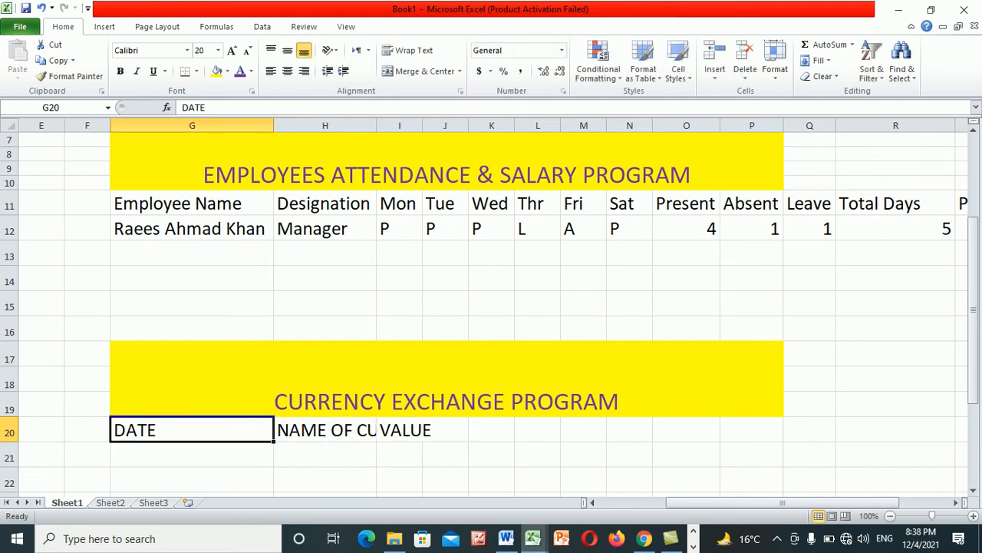
type("Date")
key("Right")
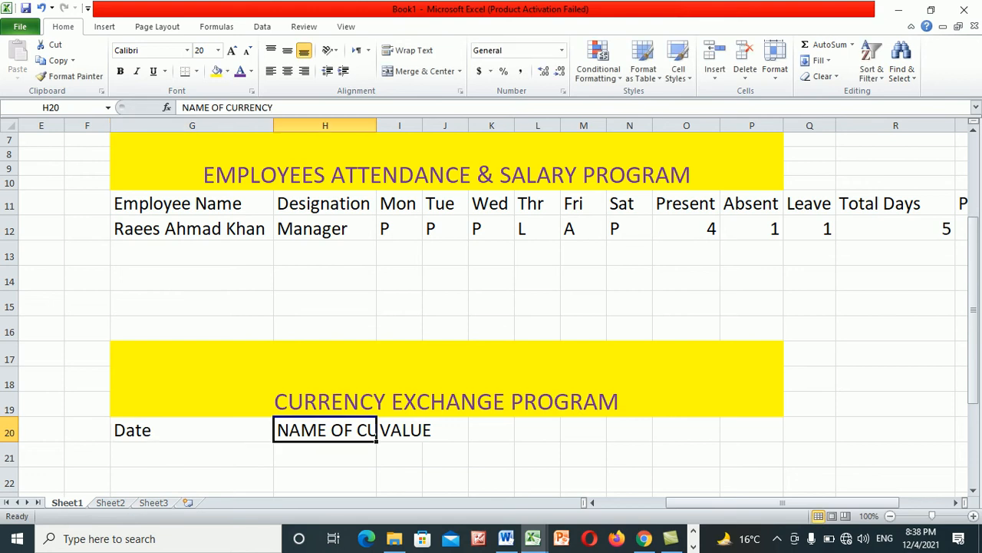
type("Name of ")
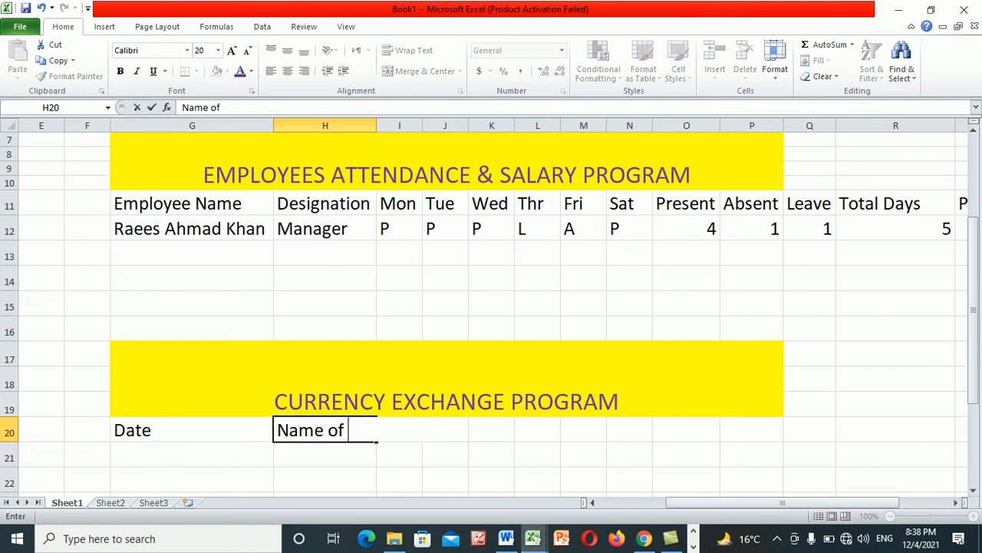
type("Currency")
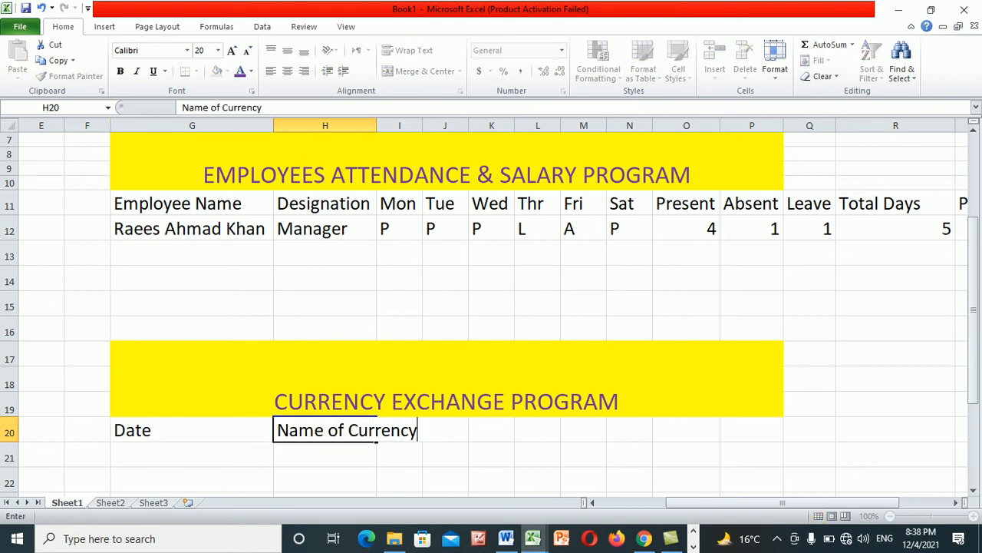
key("Right")
type("Value")
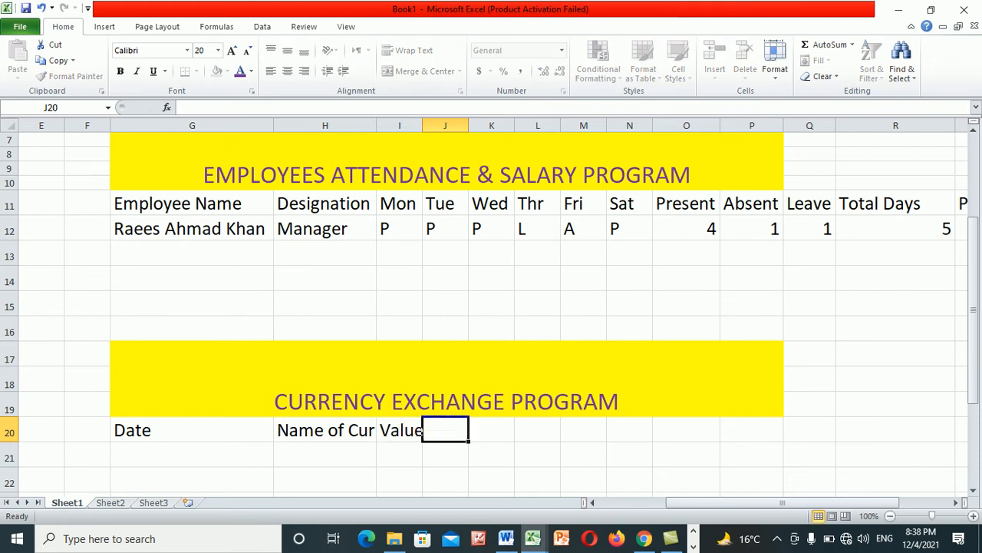
- Enter the headings Quantity in J20 and Pak Rs in K20
key("Right")
type("QUna")
key("BackSpace")
key("BackSpace")
key("BackSpace")
type("uantity")
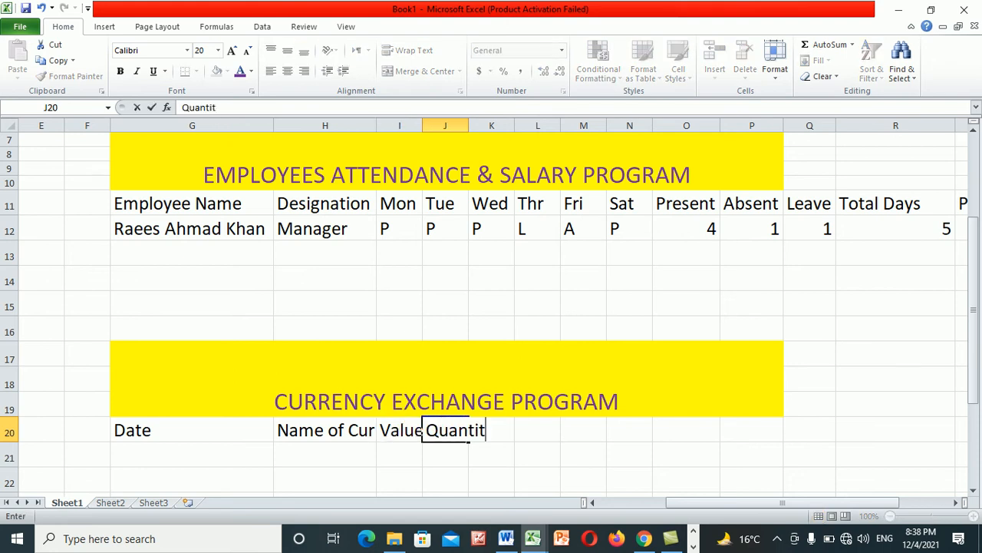
key("Right")
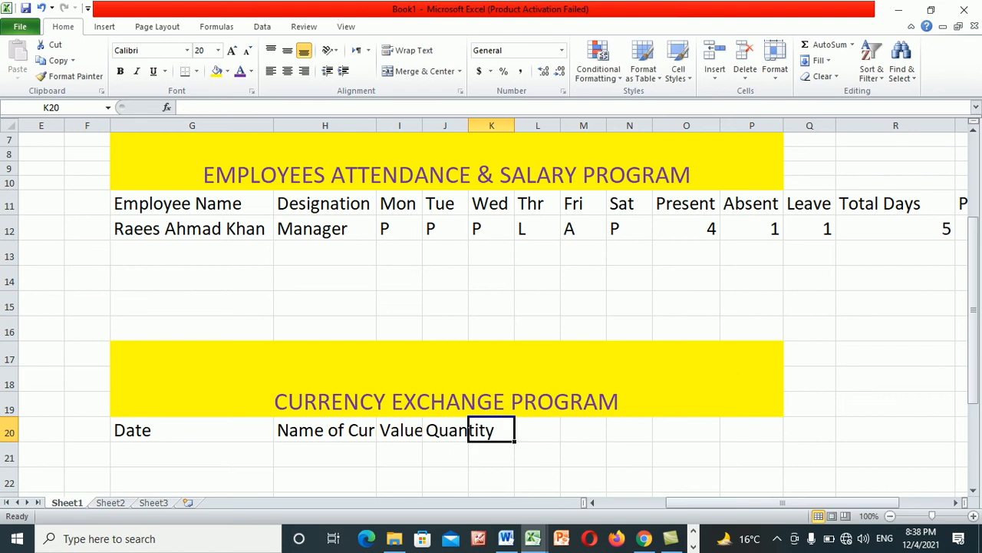
type("Pak Rs")
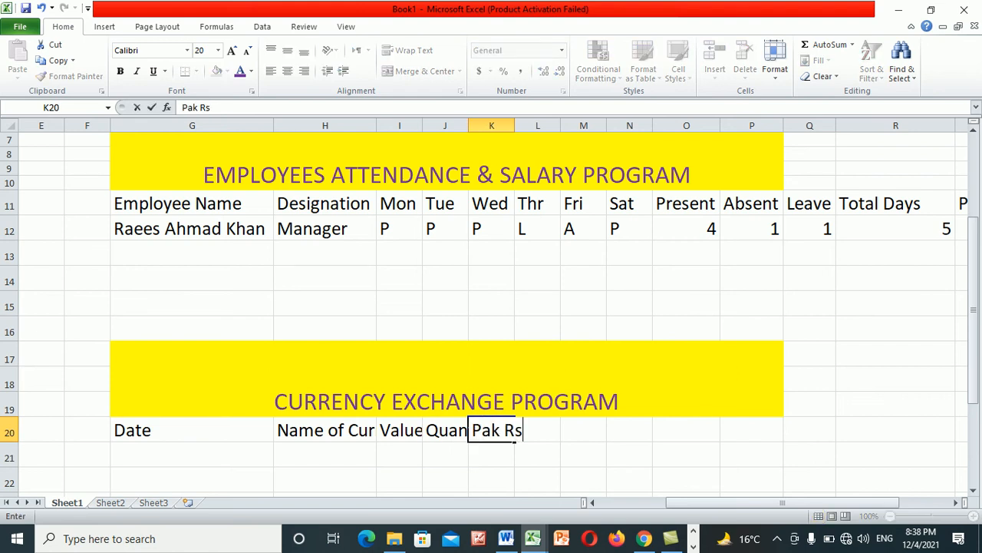
key("Right")
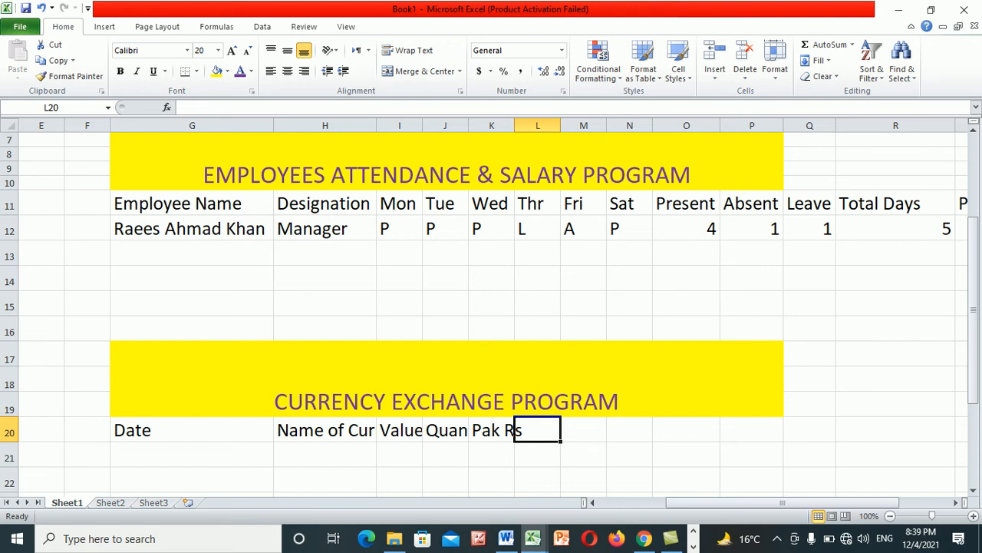
- Enter the headings Buy Rate, Sale, Profit and Net Profit in L20:O20
type("B")
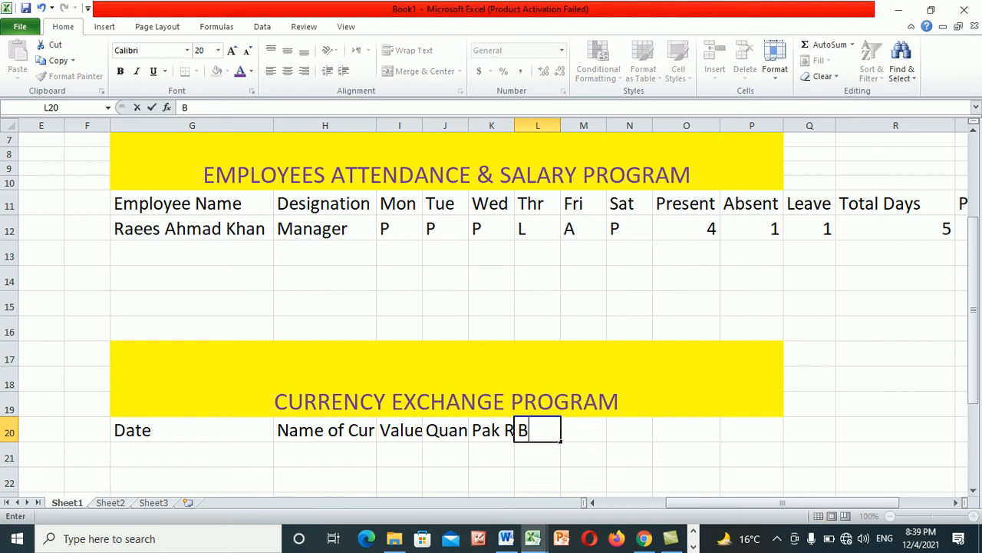
type("uy Rate")
key("Right")
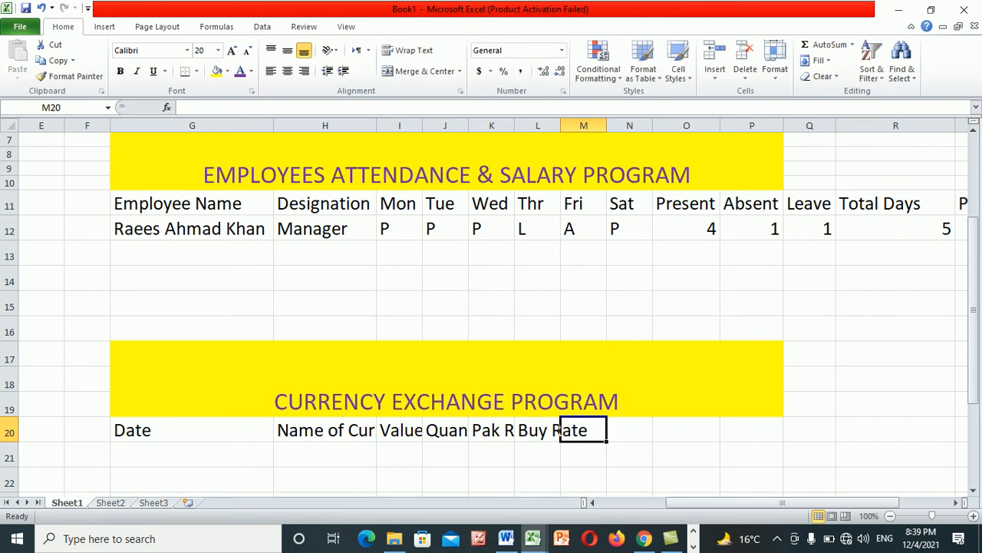
type("Sale")
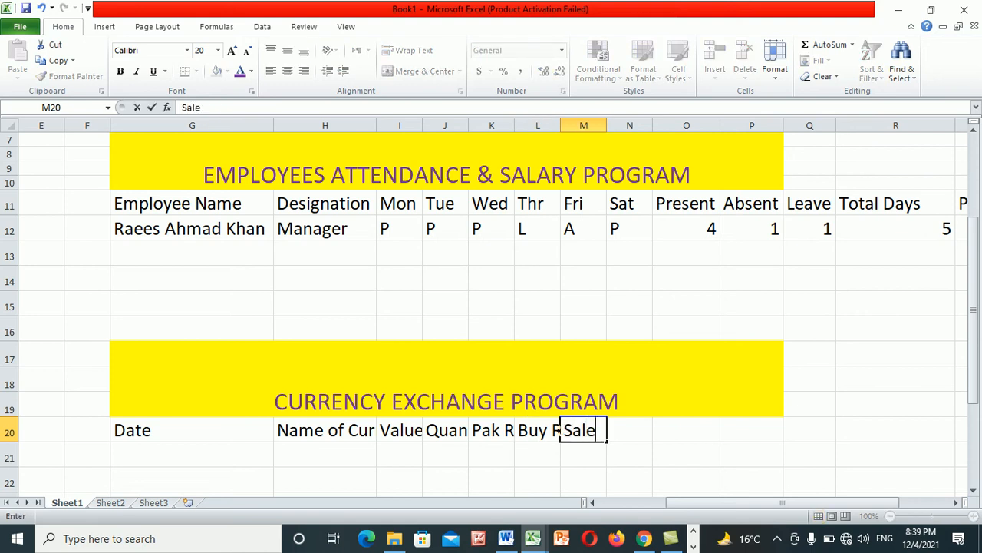
key("Right")
type("P")
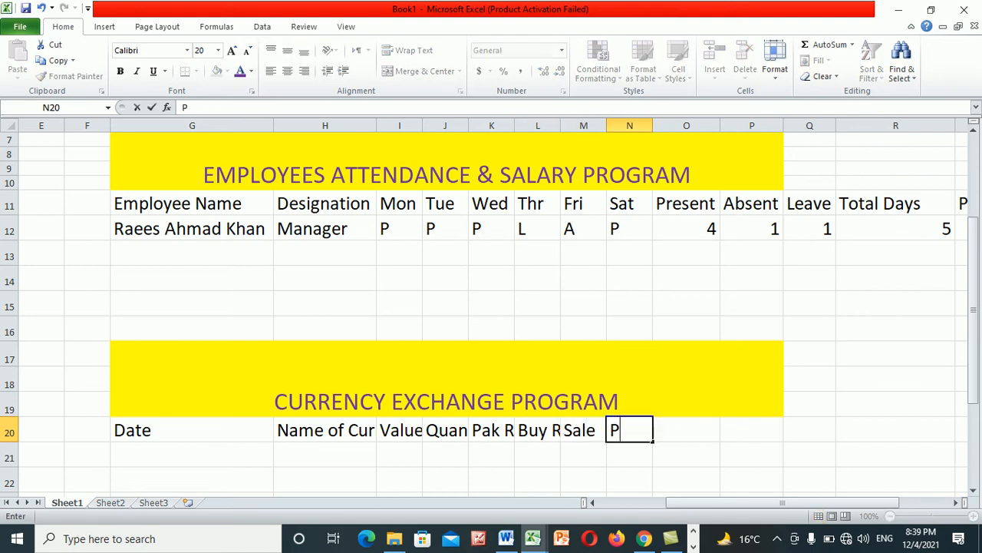
type("rofit")
key("Right")
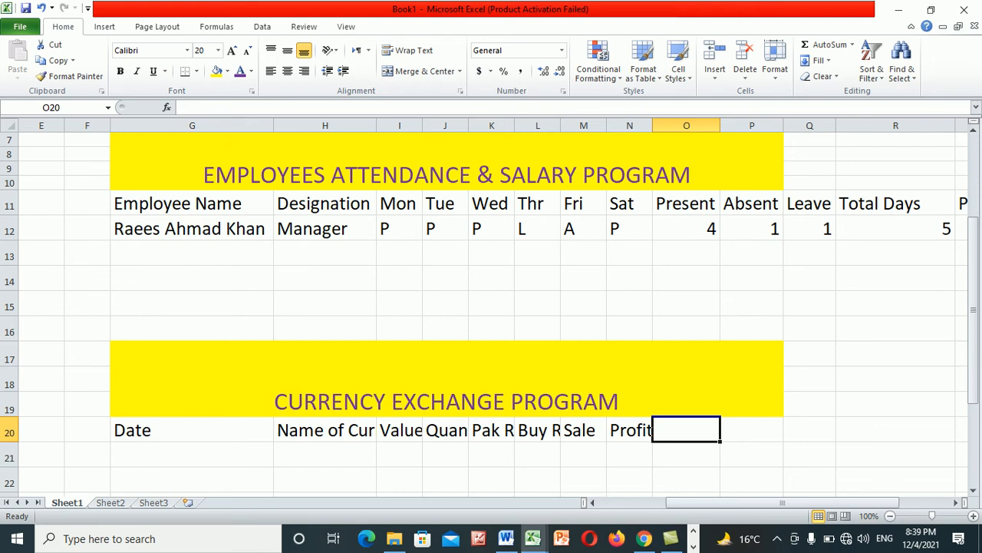
type("N")
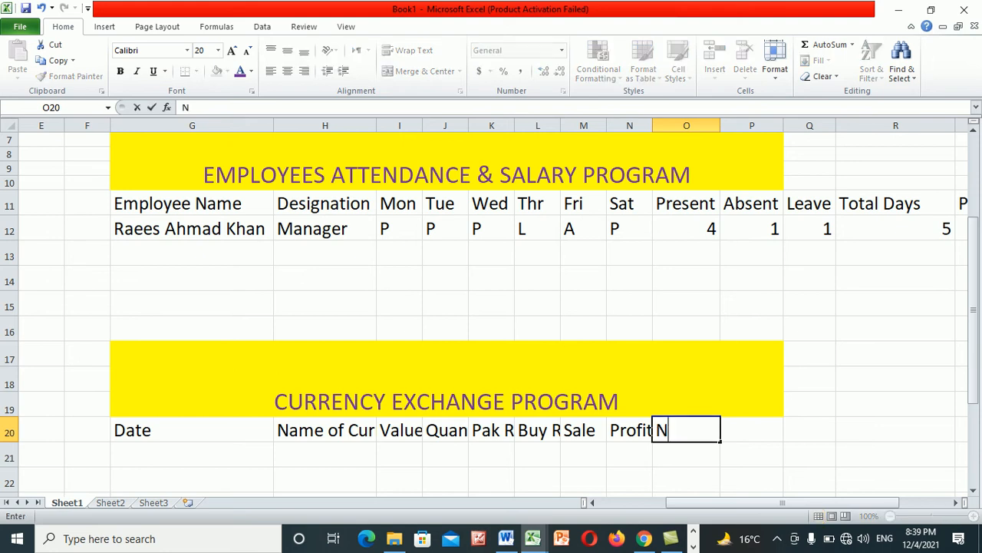
type("et Profit")
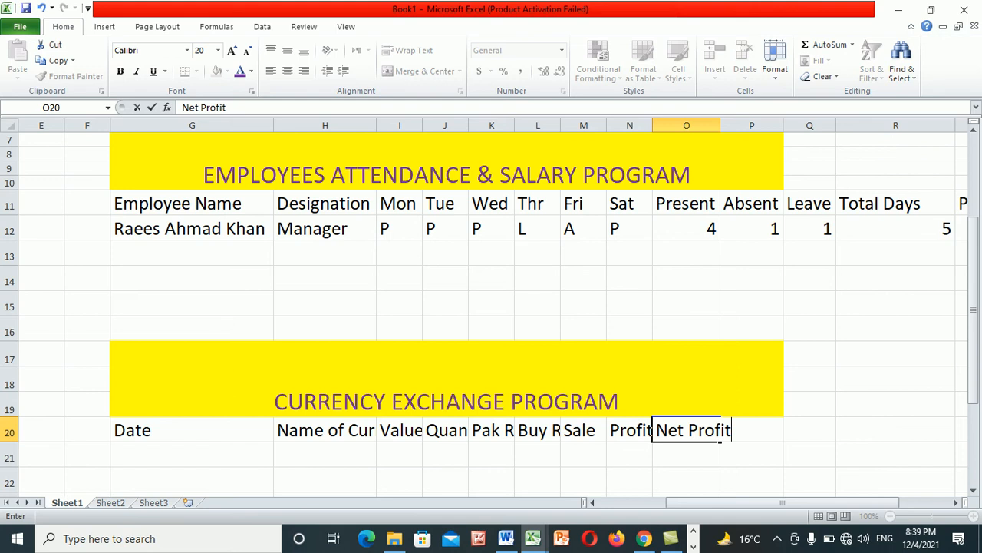
- Autofit the widths of columns I, J, K, L, N and O to show their currency table headings in full
key("Return")
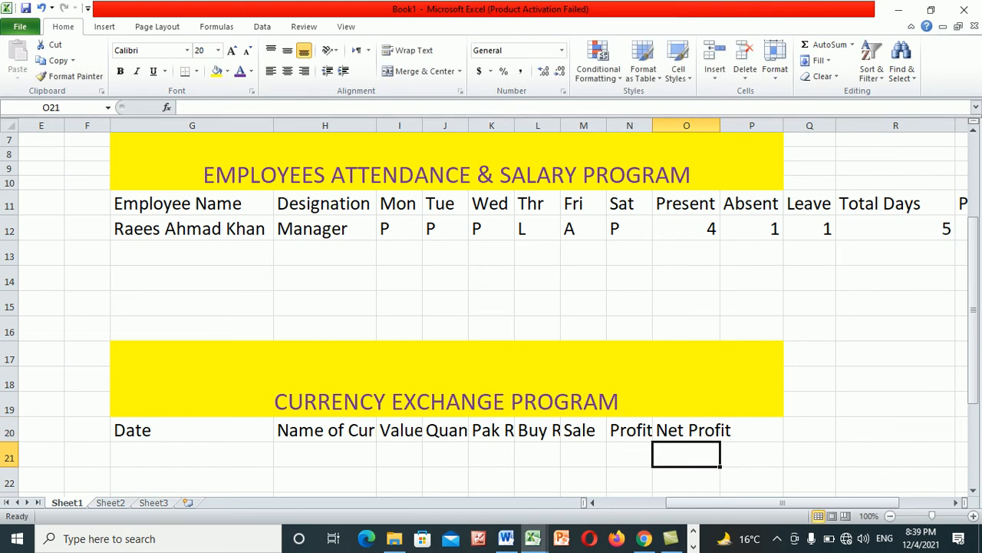
double_click(422, 125)
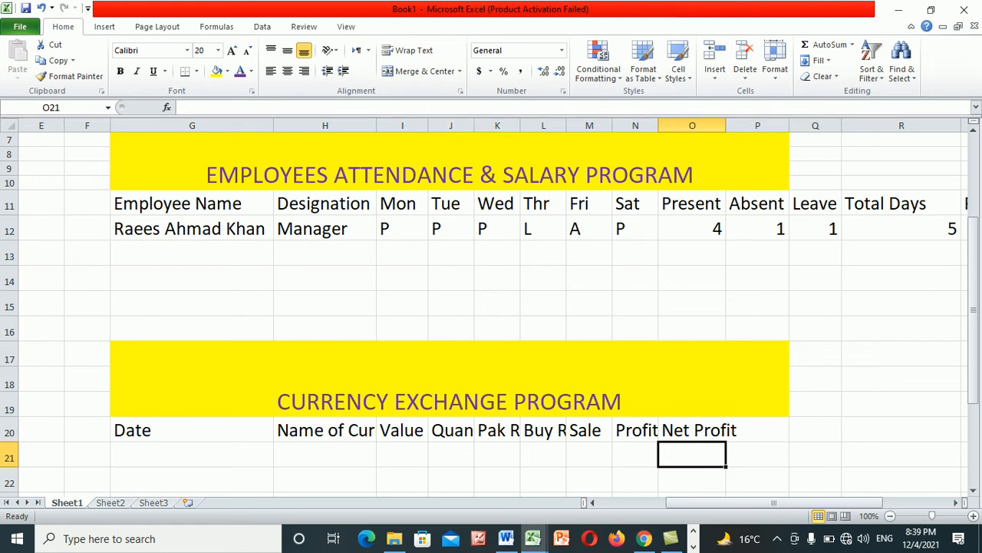
double_click(475, 125)
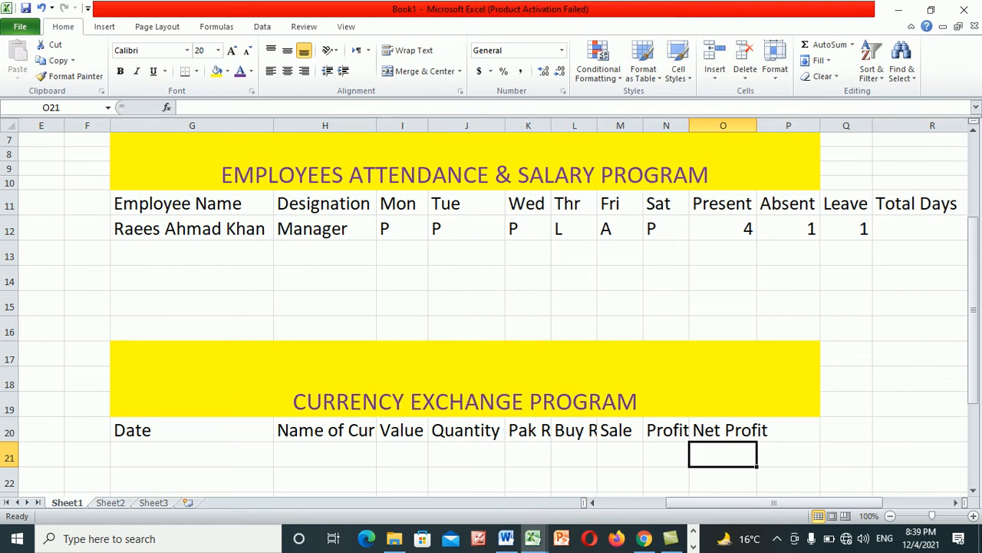
double_click(551, 125)
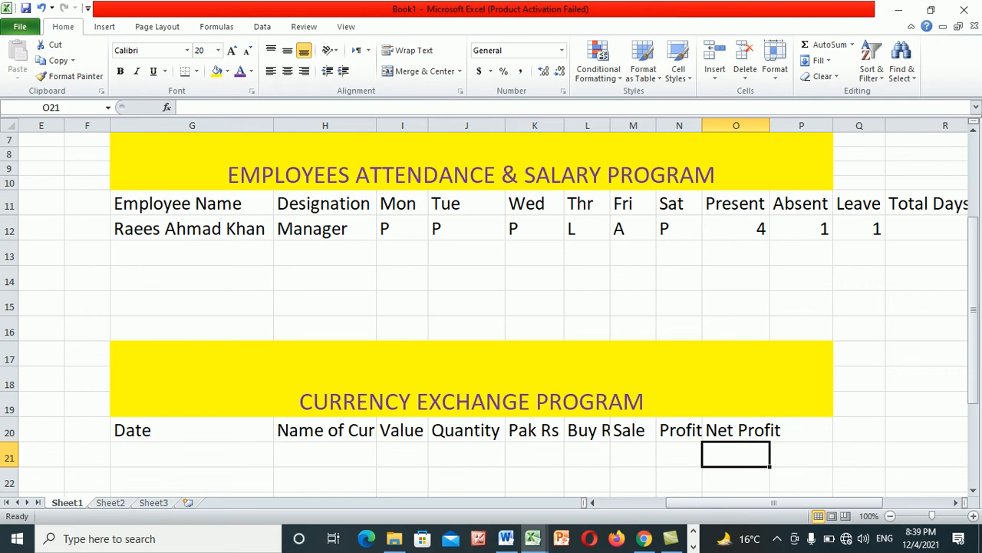
double_click(610, 125)
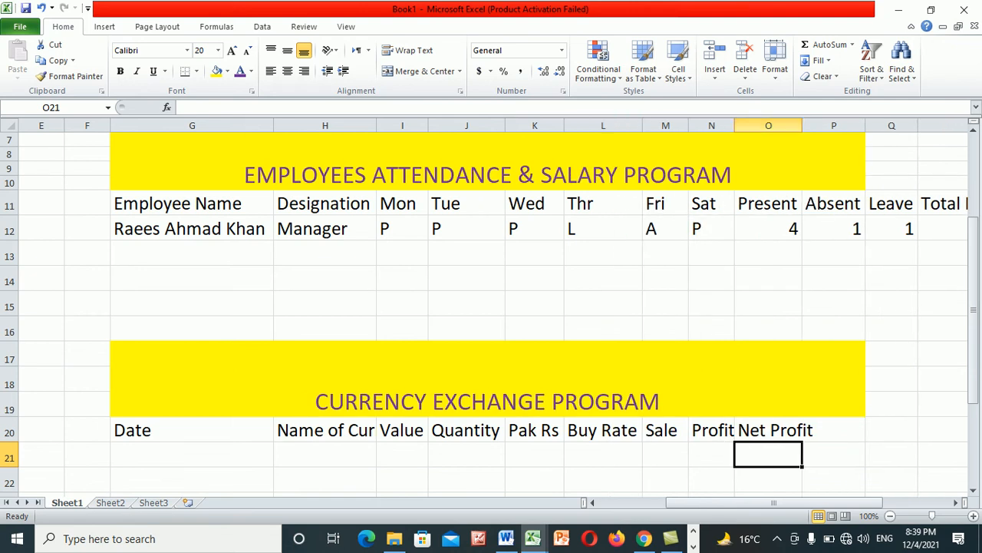
double_click(735, 125)
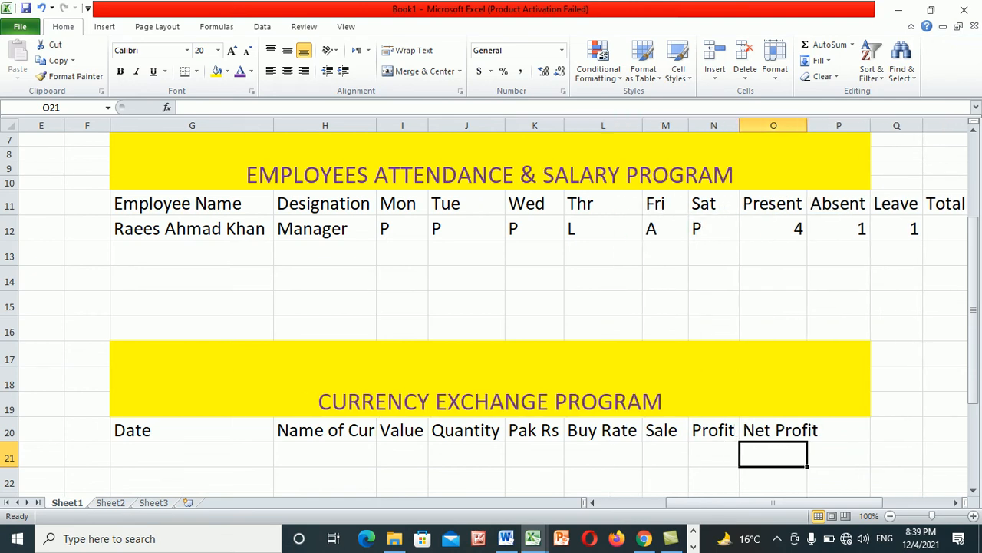
double_click(807, 125)
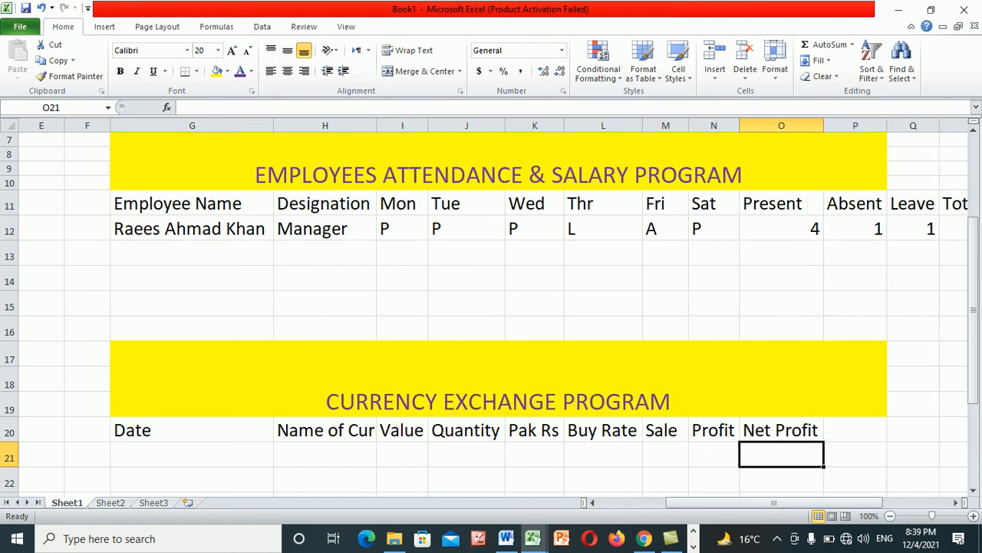
- Enter the date 23.11.2021 in G21 of the currency exchange table
left_click(192, 454)
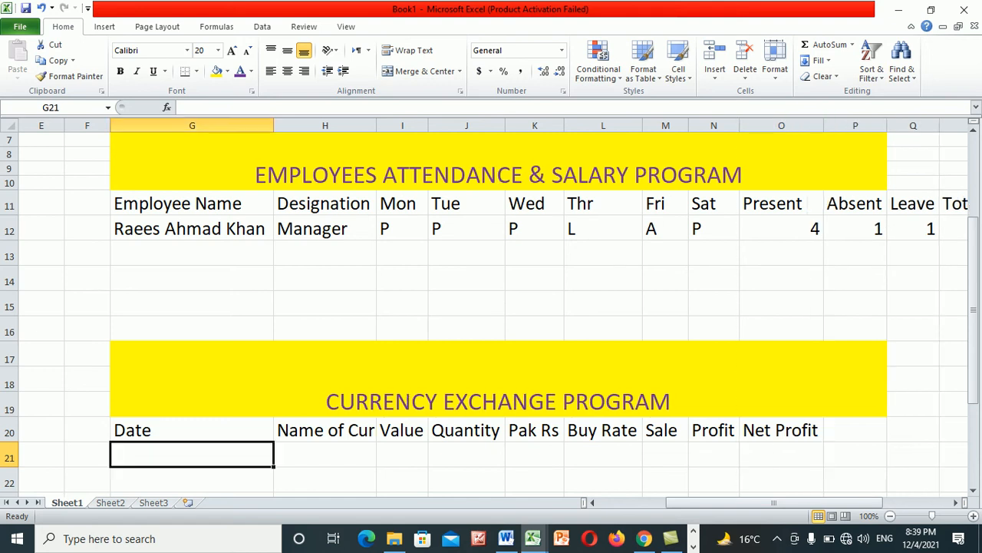
type("23.")
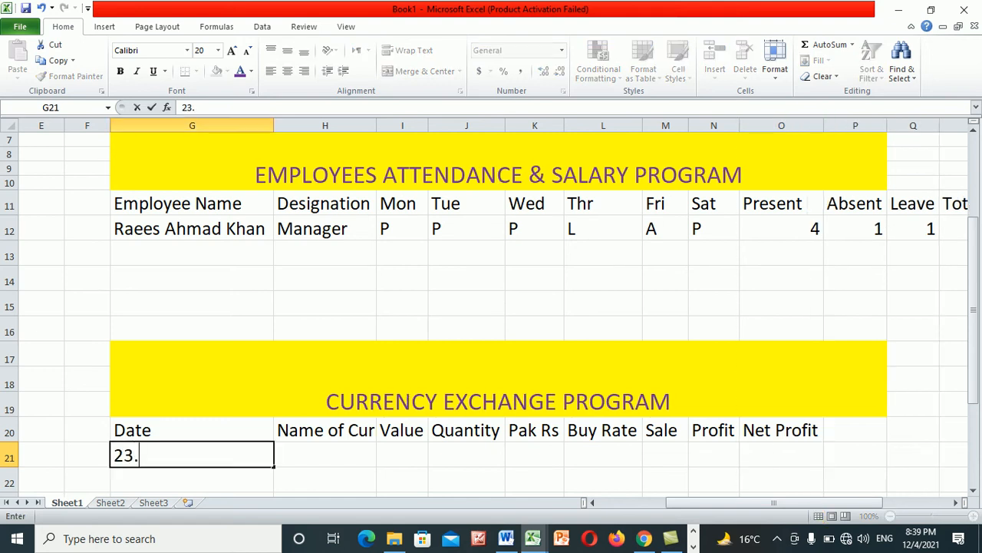
type("11.2021")
key("Tab")
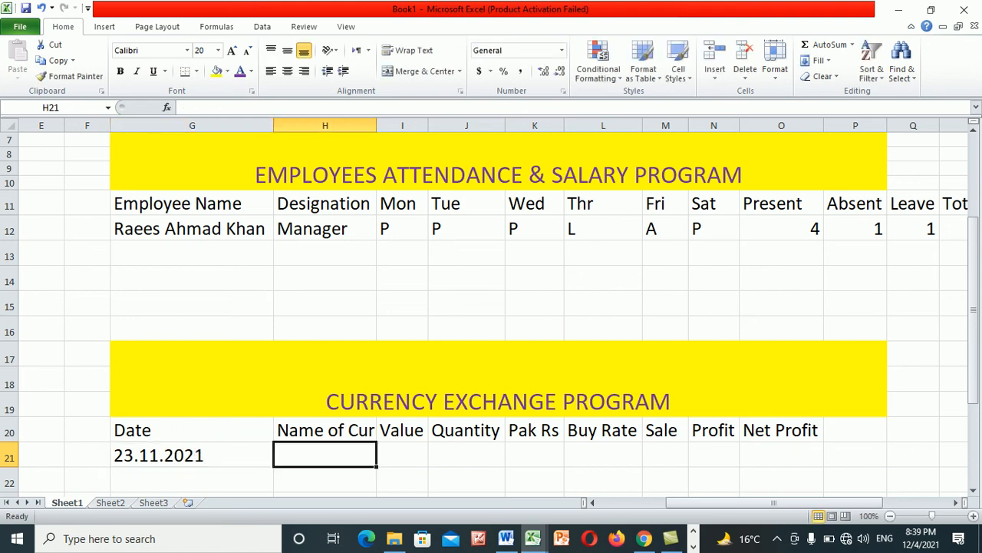
- Widen column H to fit the Name of Currency heading and enter Darham in H21
left_click_drag(376, 125, 424, 125)
type("Darh")
key("BackSpace")
type("rham")
key("Tab")
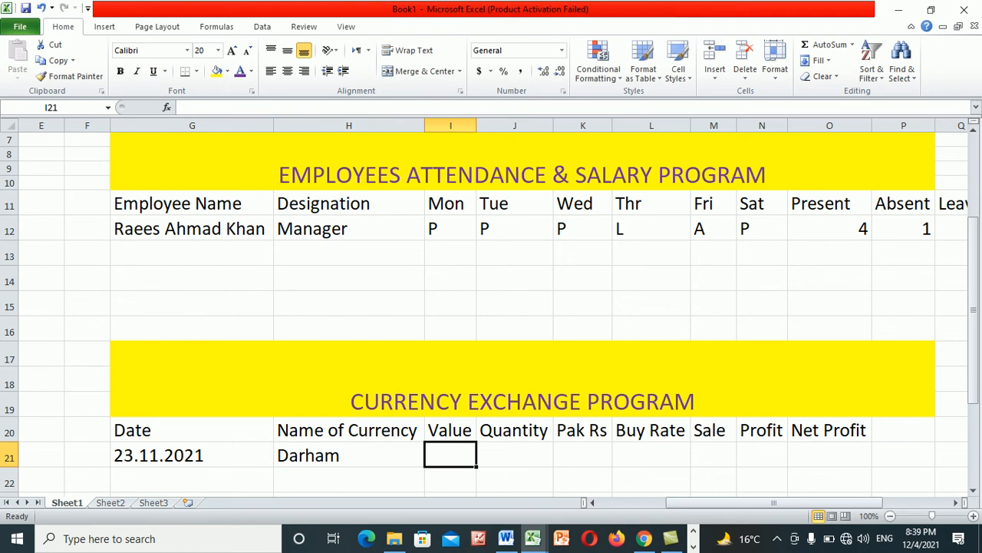
- Enter the value 44 in I21 and the quantity 500 in J21
type("43")
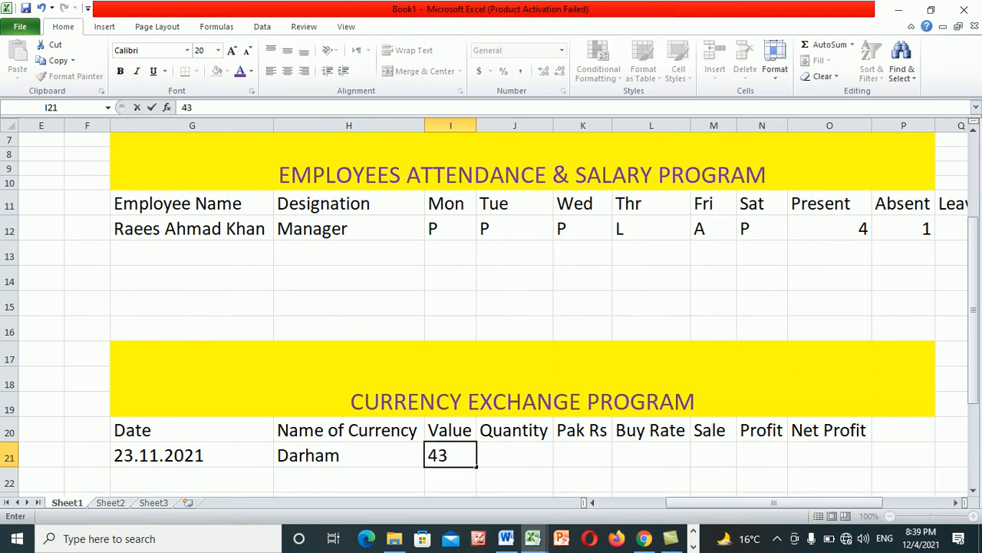
key("BackSpace")
type("4")
key("Tab")
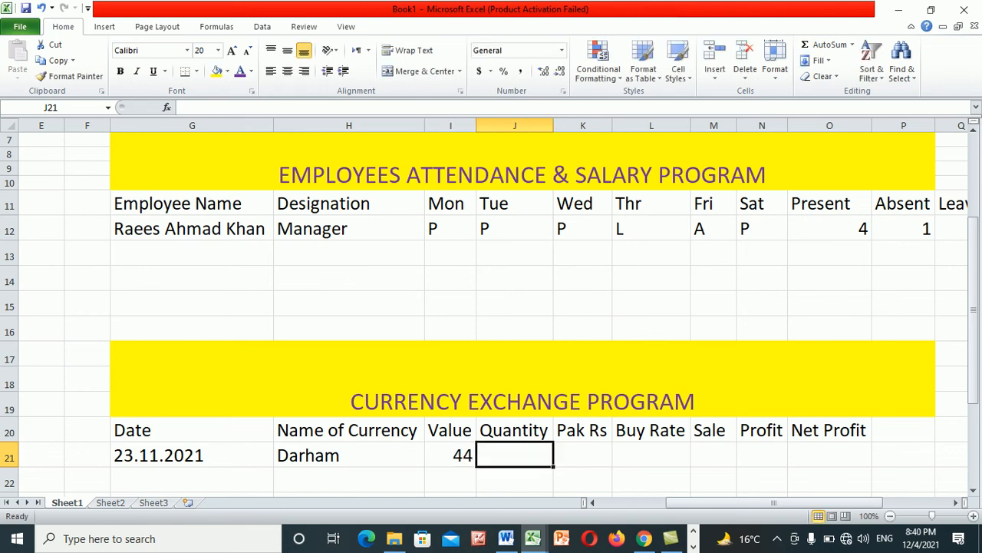
type("500")
key("Tab")
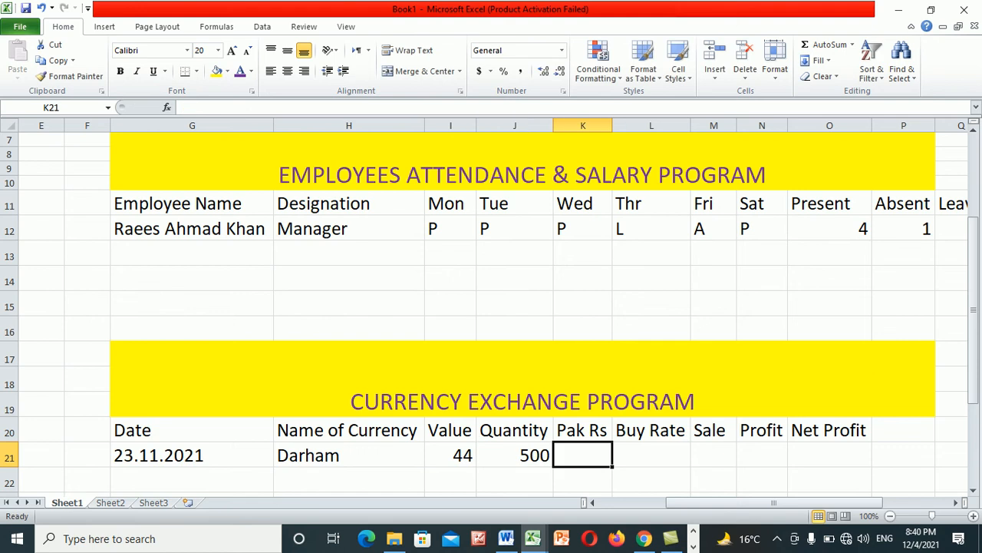
- Calculate Pak Rs in K21 as value times quantity with the formula =I21*J21
type("=")
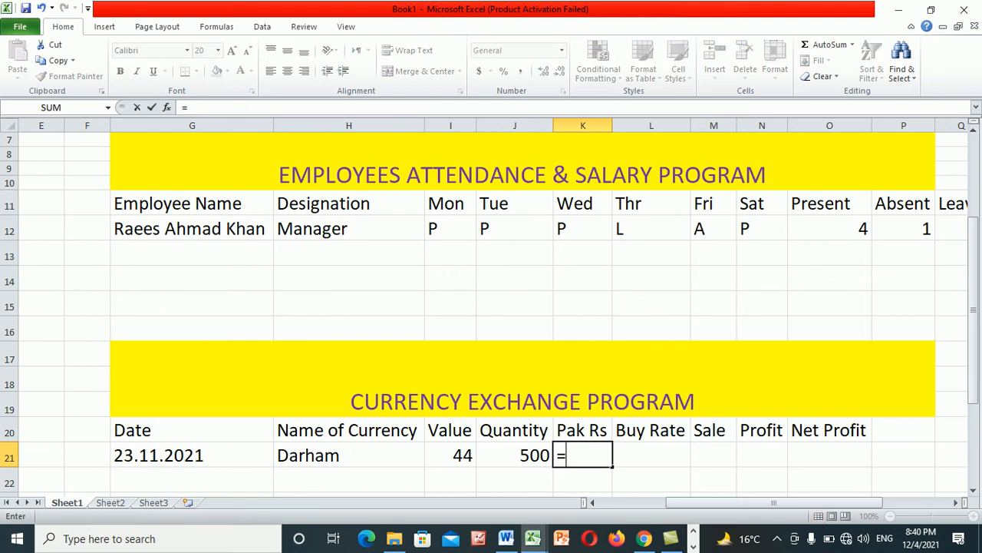
key("Left")
key("Left")
type("*")
key("Left")
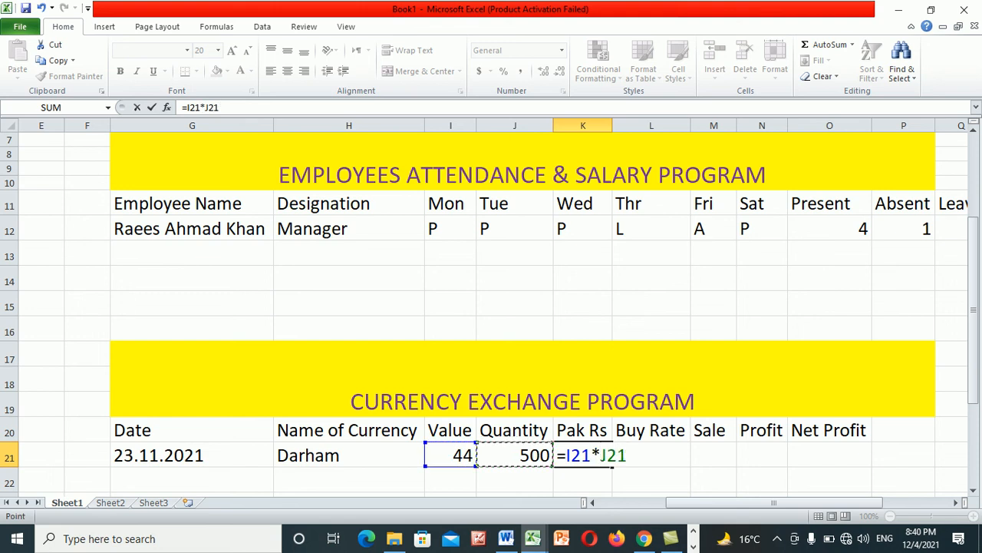
key("Return")
key("Right")
key("Right")
key("Up")
key("Right")
key("Right")
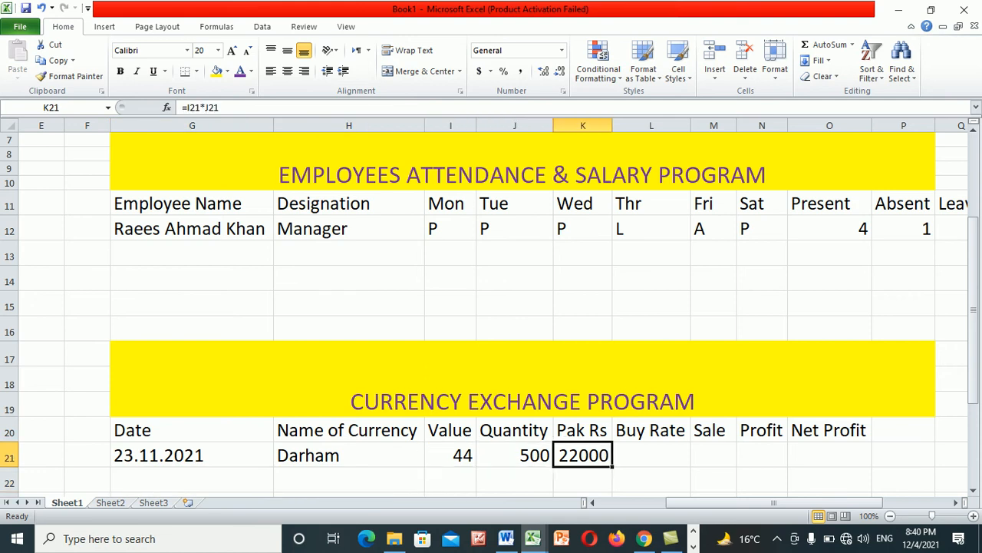
- Enter the buy rate 43.20 in L21
key("Right")
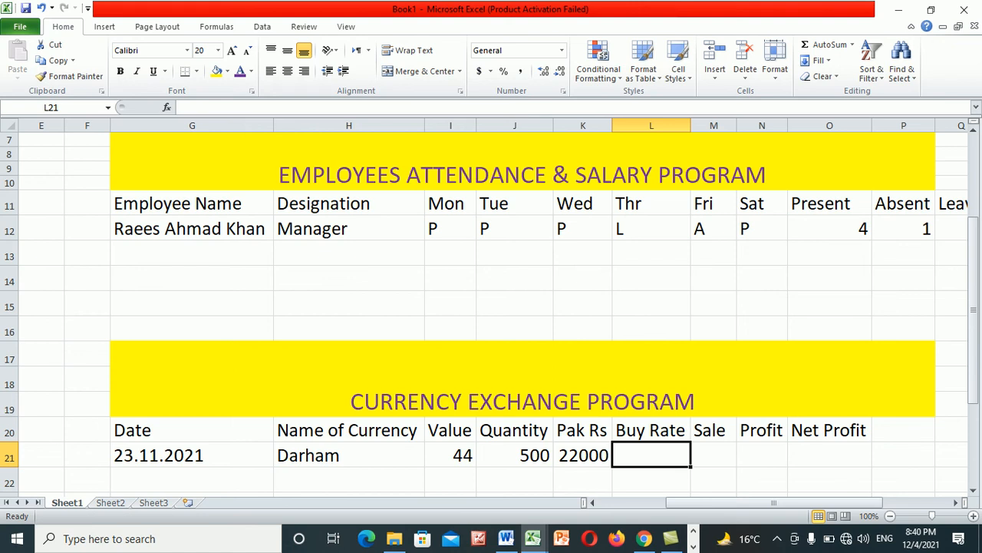
type("4")
key("BackSpace")
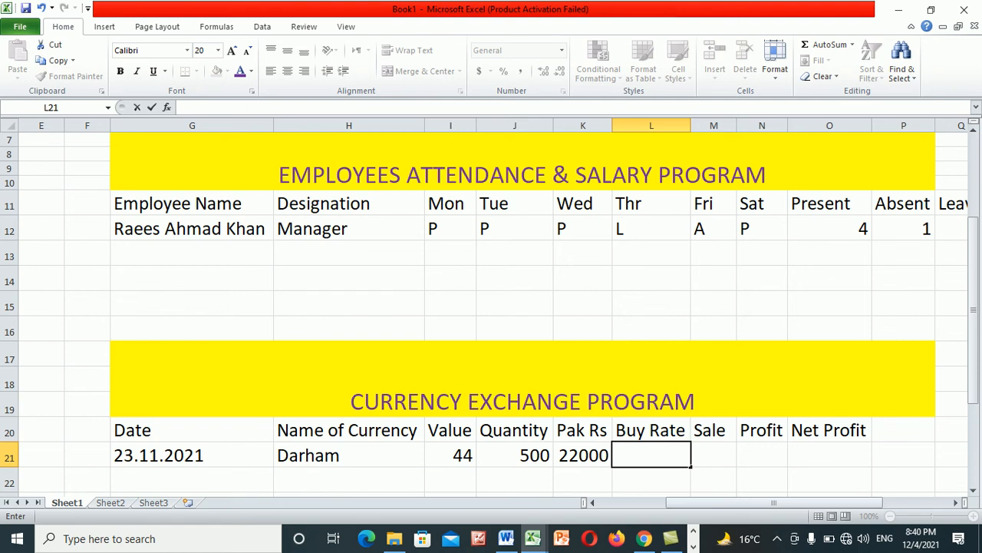
type("43.20")
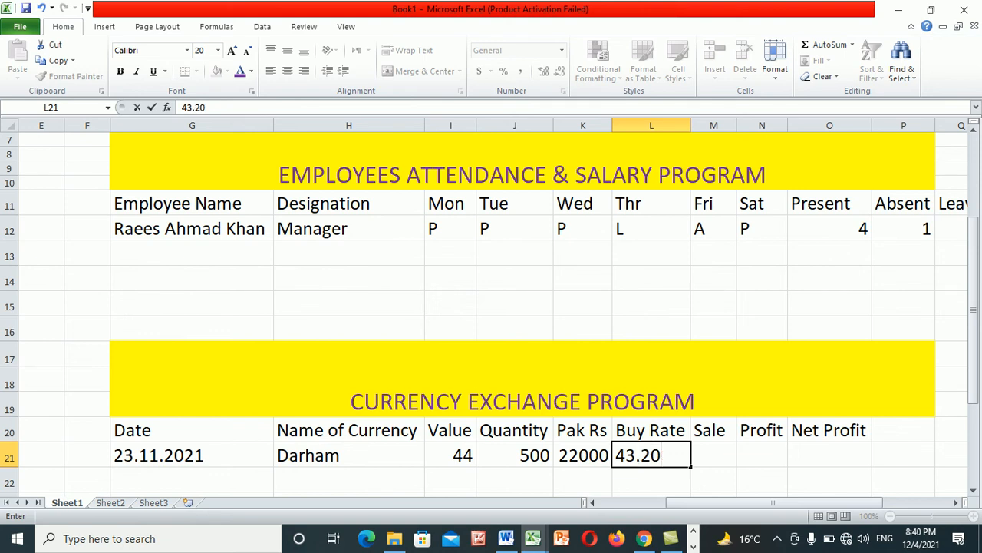
key("Tab")
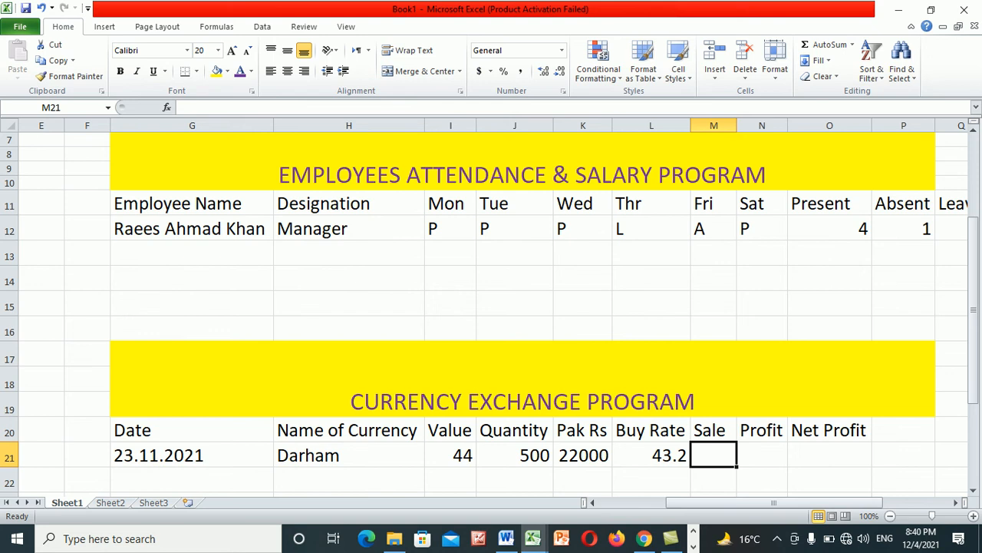
- Link the Sale cell M21 to the currency value with the formula =I21
type("=")
key("Left")
key("Left")
key("Left")
key("Left")
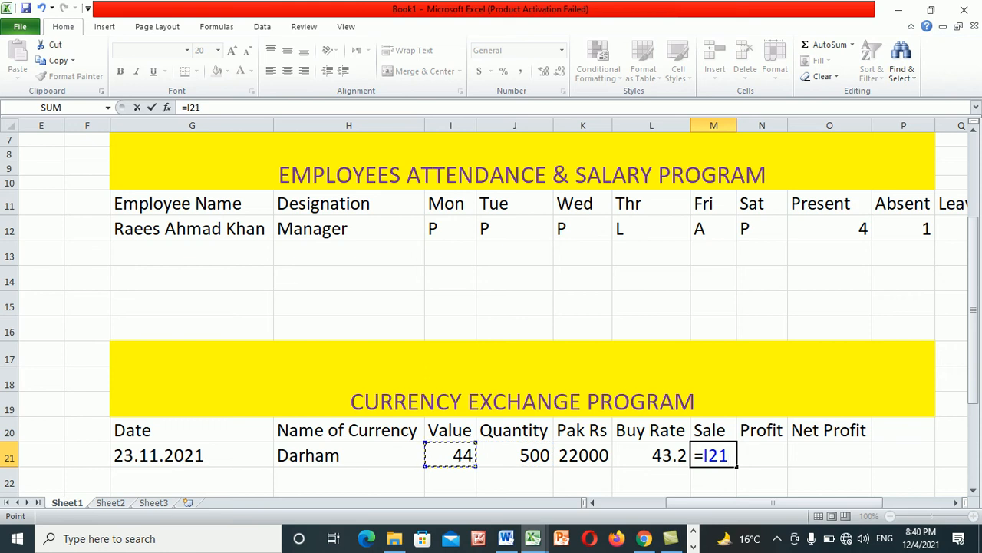
key("Return")
- Calculate Profit in N21 as sale minus buy rate with the formula =M21-L21
key("Up")
key("Right")
key("Right")
type("=")
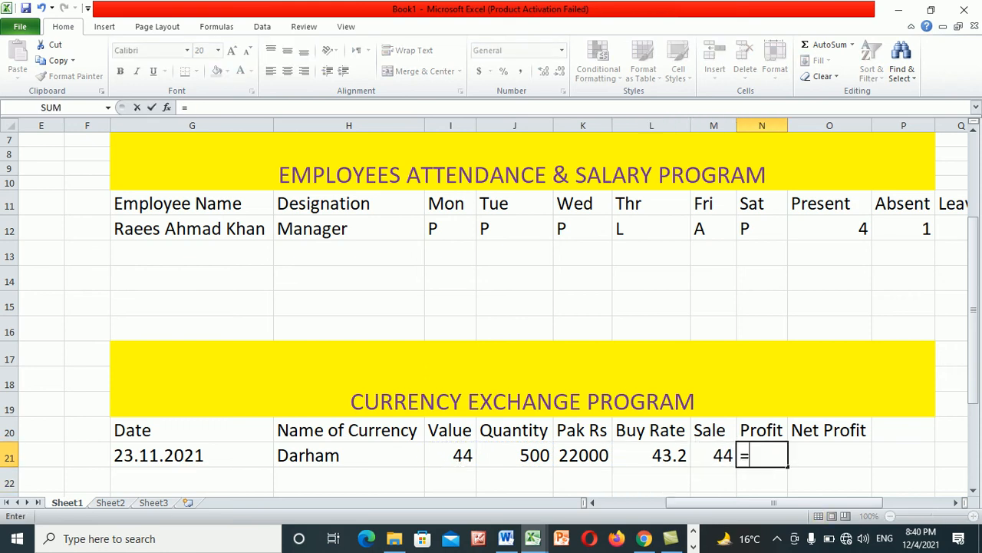
key("Left")
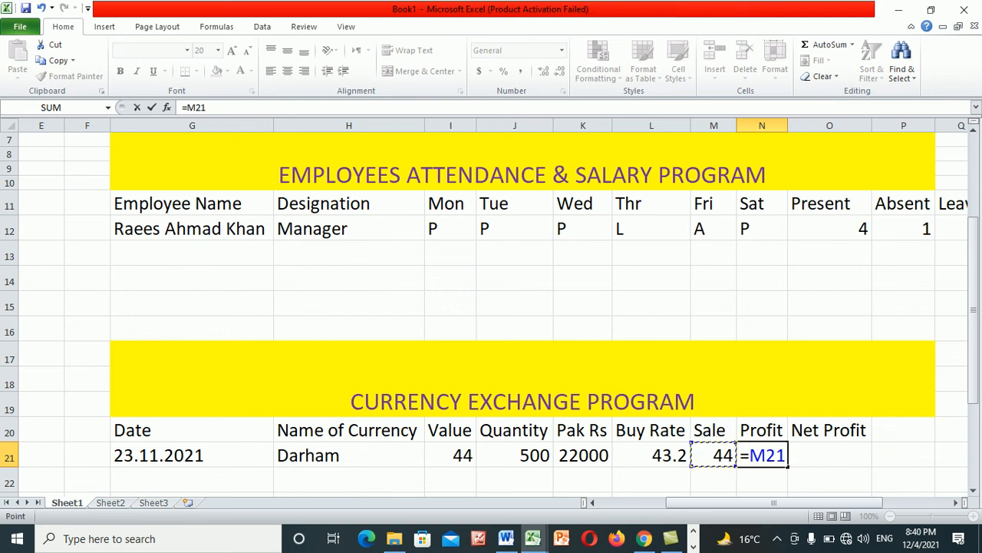
type("-")
key("Left")
key("Return")
key("Up")
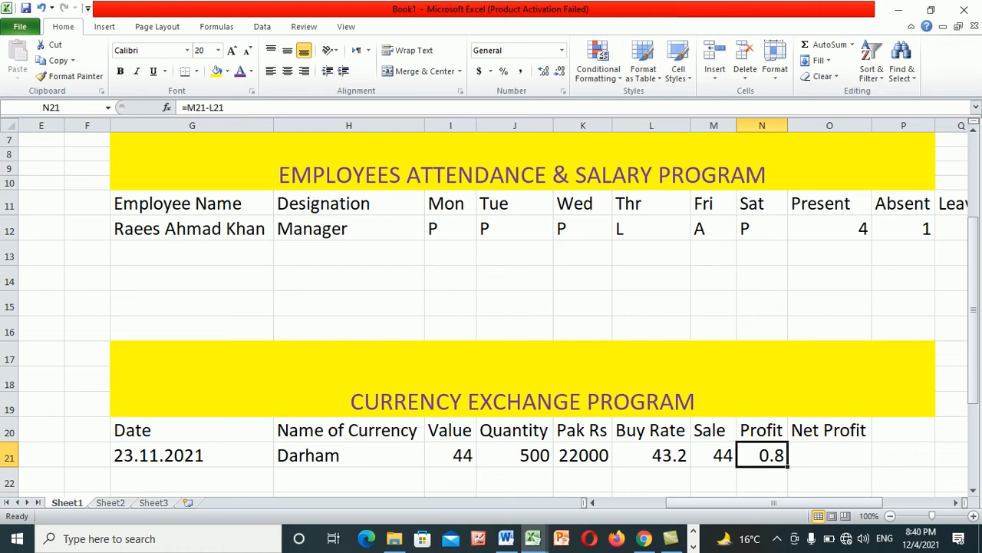
- Calculate Net Profit in O21 as profit times quantity with the formula =N21*J21
key("Right")
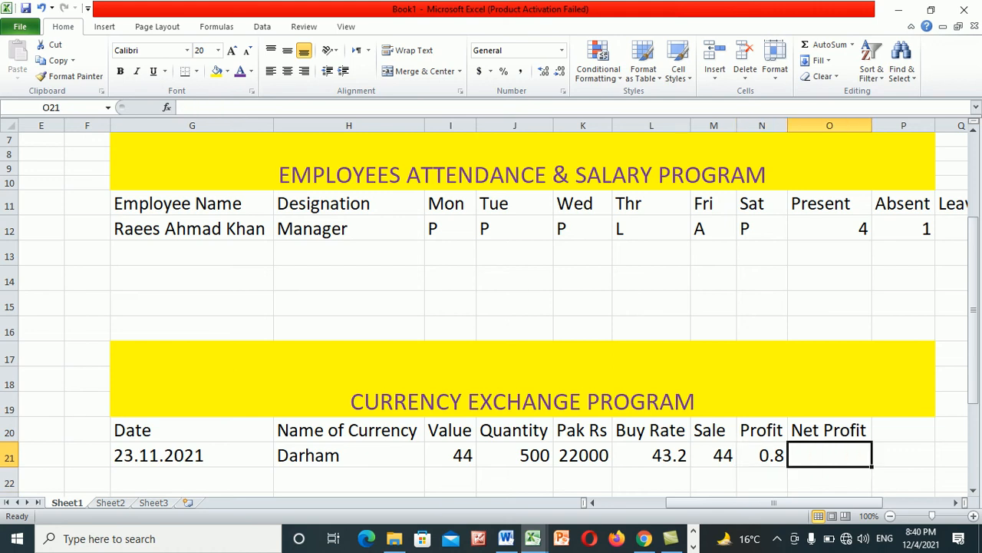
type("=")
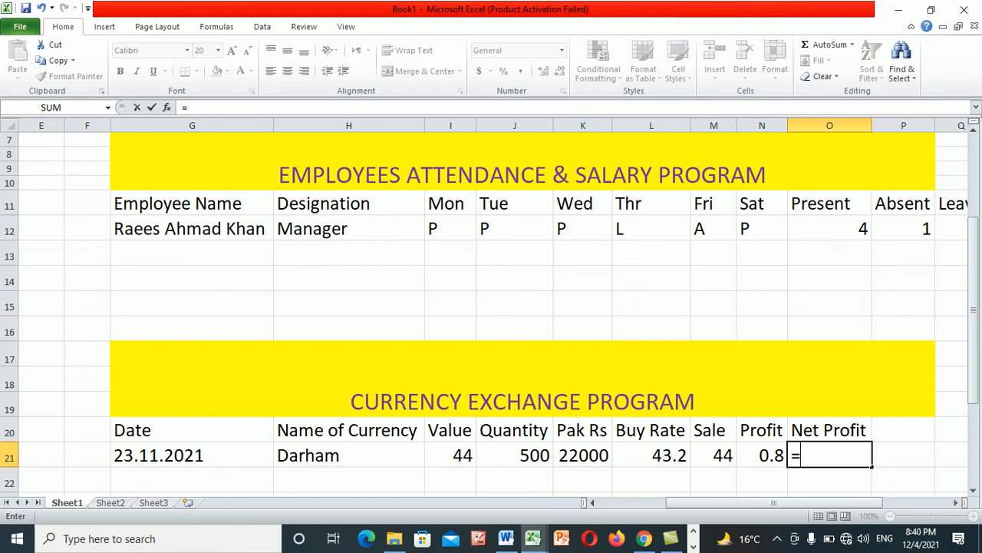
key("Left")
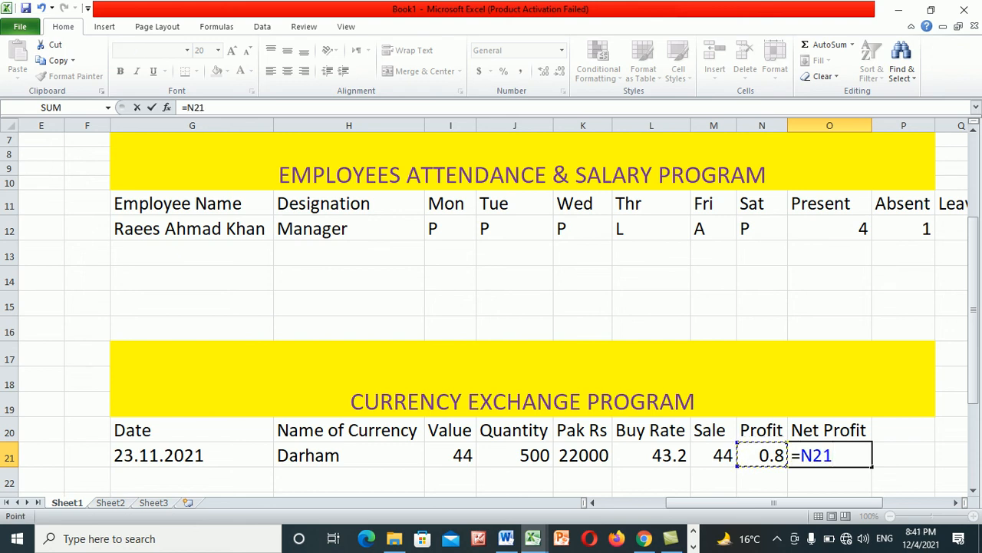
type("*")
key("Left")
key("Left")
key("Left")
key("Left")
key("Left")
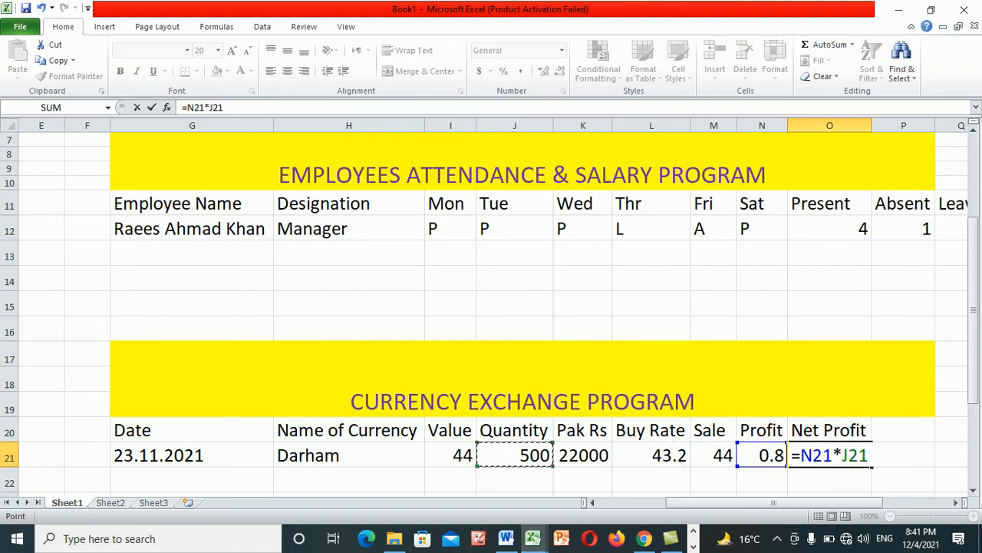
key("Return")
key("Up")
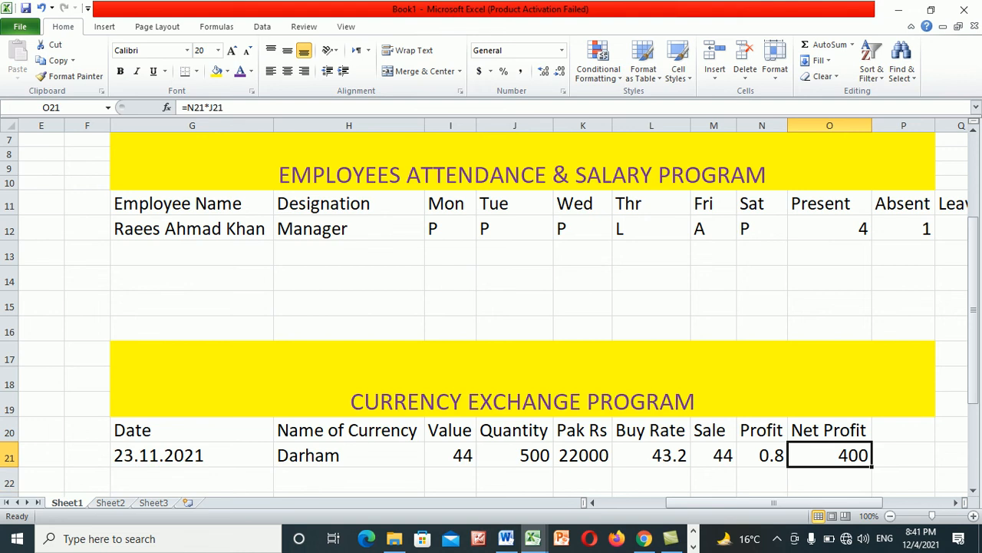
- Fill the Net Profit, Profit and Sale formulas from row 21 down to row 24
left_click_drag(973, 245, 973, 268)
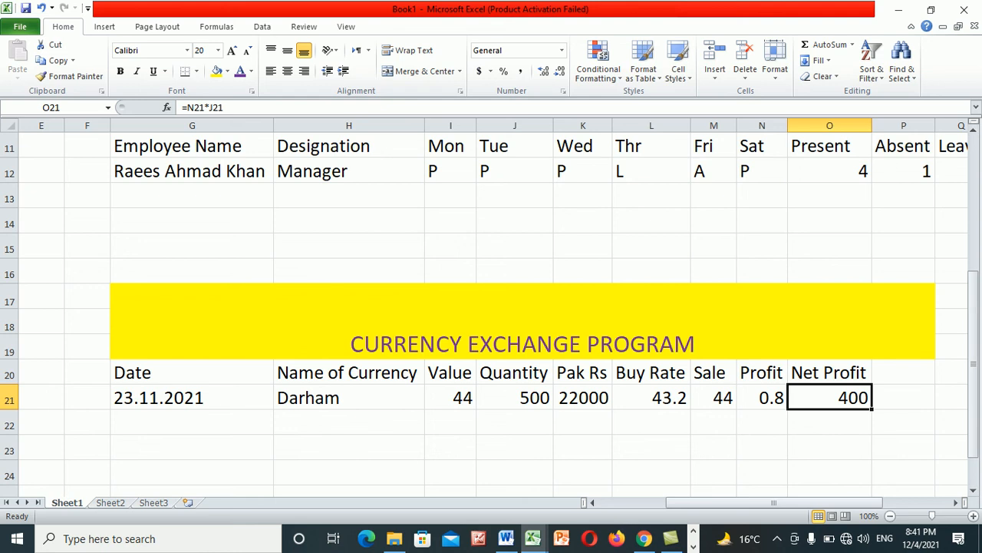
left_click_drag(872, 409, 864, 480)
left_click(762, 398)
left_click_drag(789, 409, 784, 479)
left_click(714, 398)
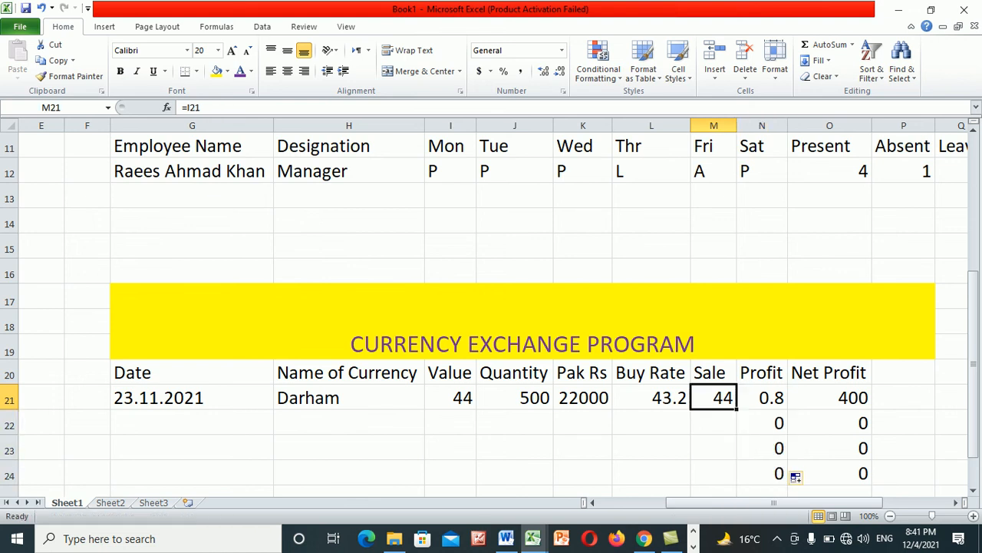
left_click_drag(737, 409, 738, 479)
- Fill the Buy Rate value and the Pak Rs formula from row 21 down to row 24
left_click(651, 398)
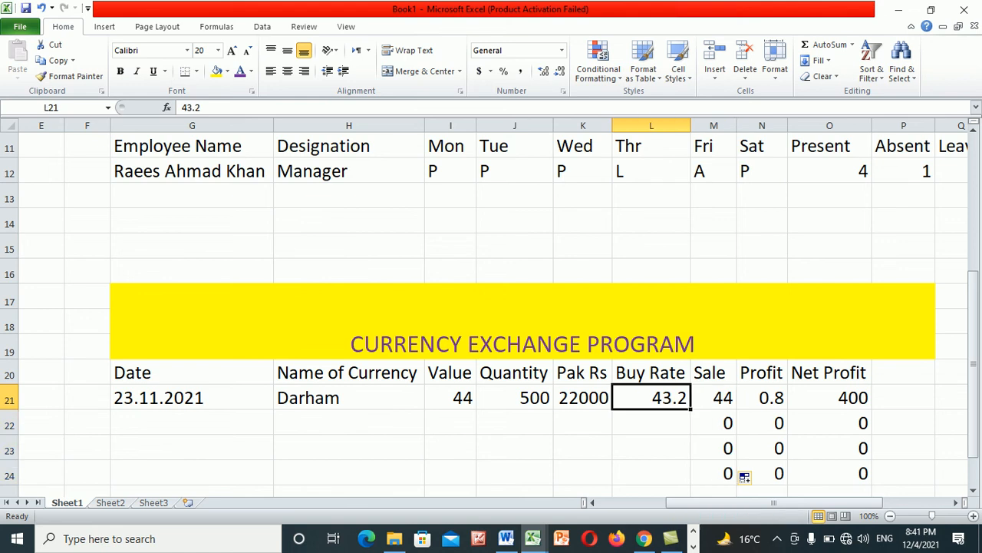
left_click_drag(690, 409, 699, 477)
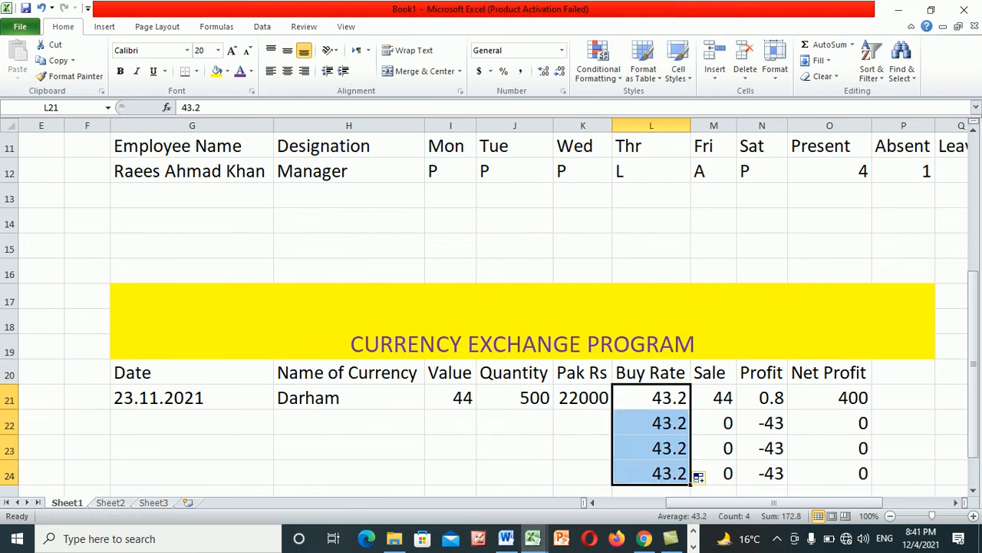
left_click(583, 398)
left_click_drag(613, 409, 611, 477)
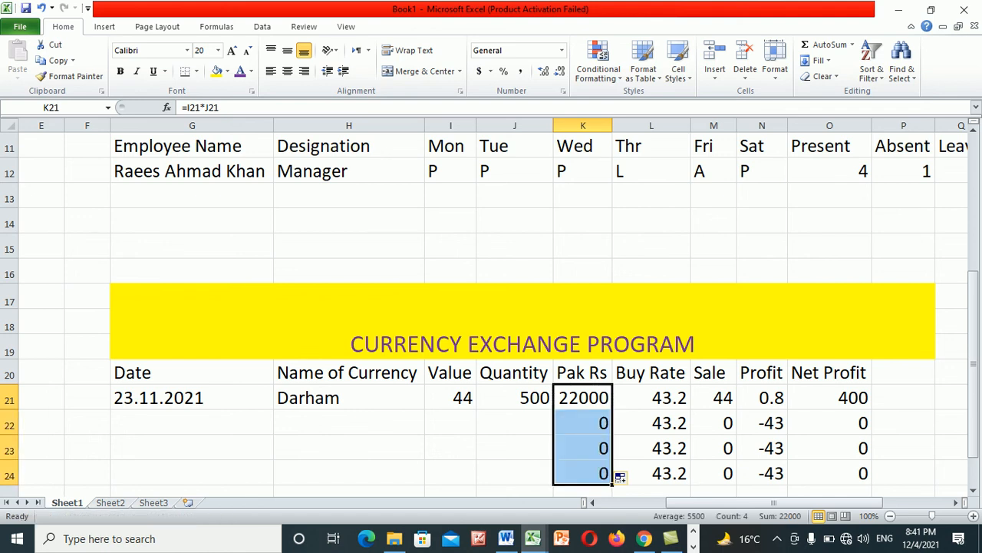
- Enter the date 23.11.2021 in cell G22 of the currency exchange table
left_click(192, 423)
type("23.11.2021")
key("Tab")
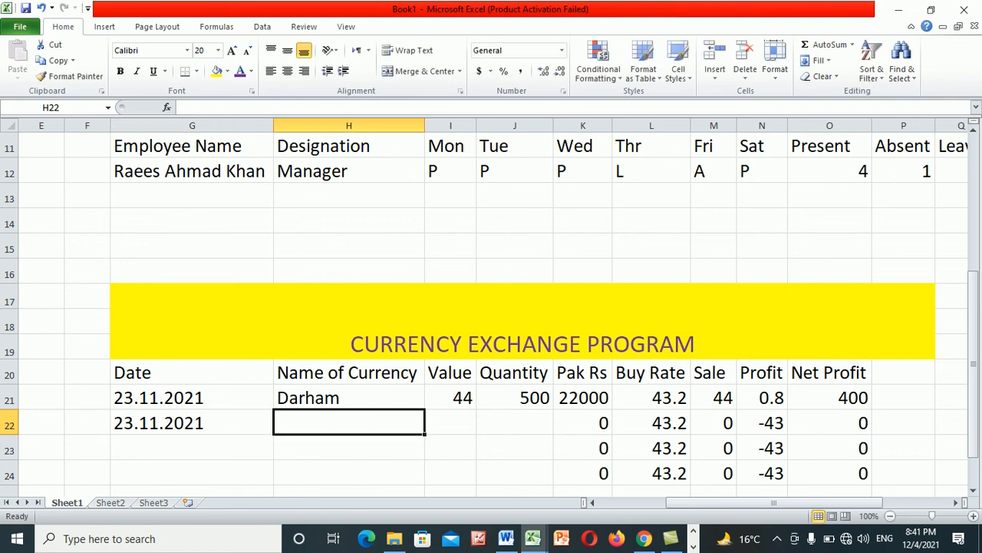
- Enter the currency name "SAR (Saudi Arab Riyal" in H22
type("R")
key("BackSpace")
type("S")
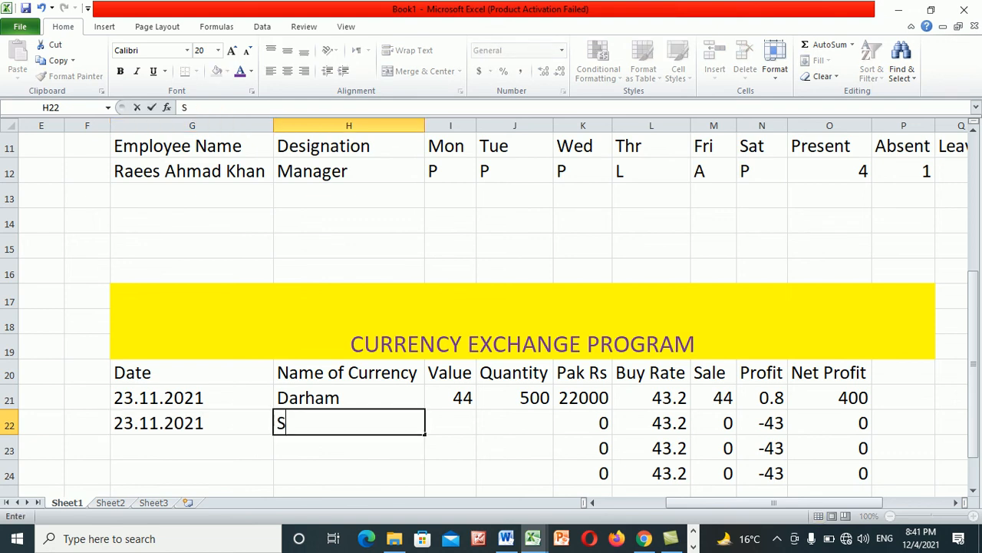
type("A (Sau")
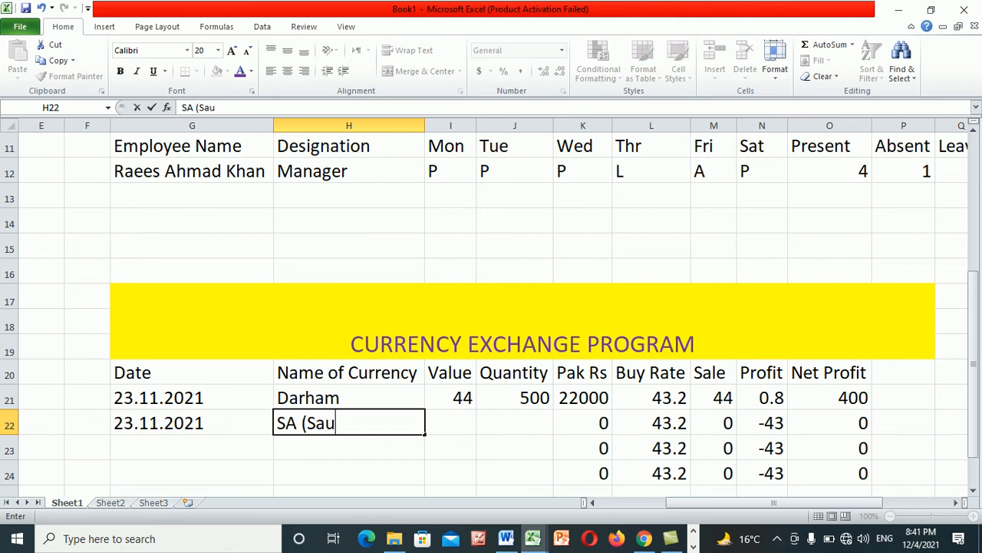
type("di")
left_click(297, 423)
type("R")
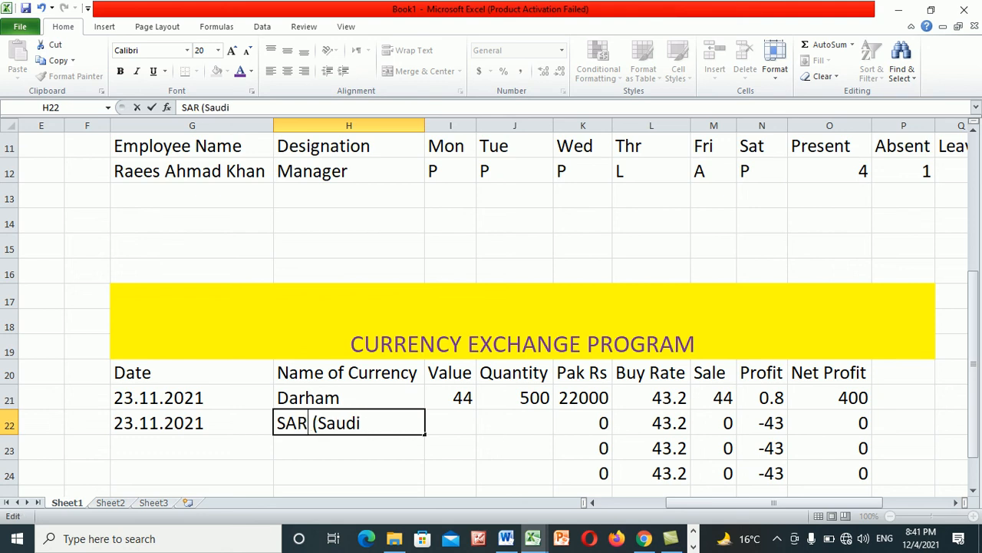
left_click(361, 423)
type("Arab Riyal")
key("Tab")
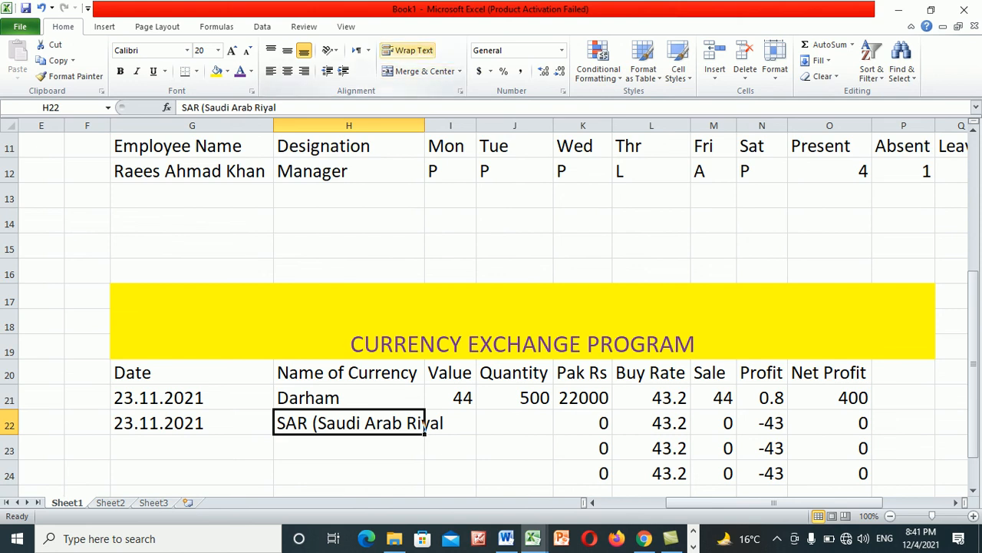
- Wrap the text in H22 and add the closing bracket after Riyal
left_click(406, 50)
key("F2")
type(")")
key("Tab")
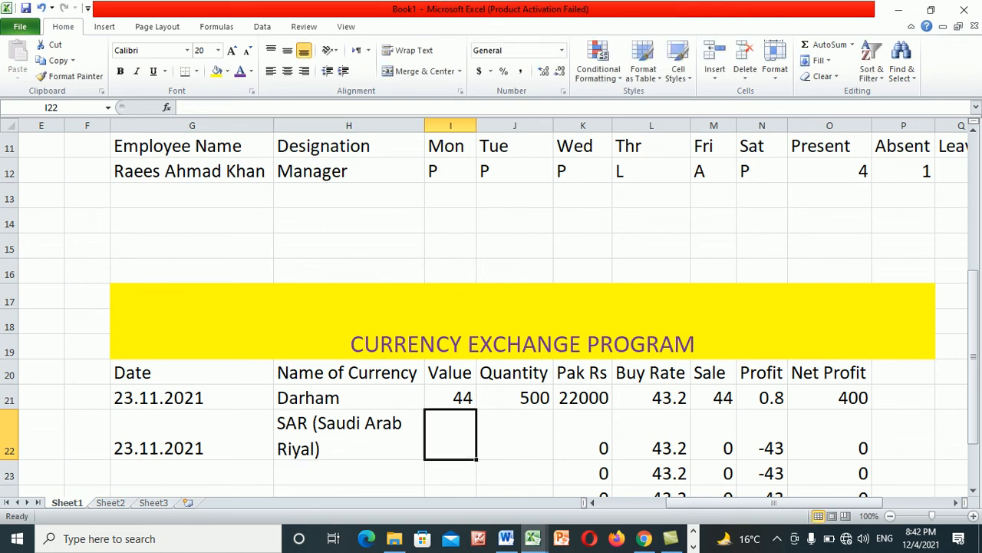
- Enter a Value of 45.78 in I22 and a Quantity of 800 in J22
type("45.")
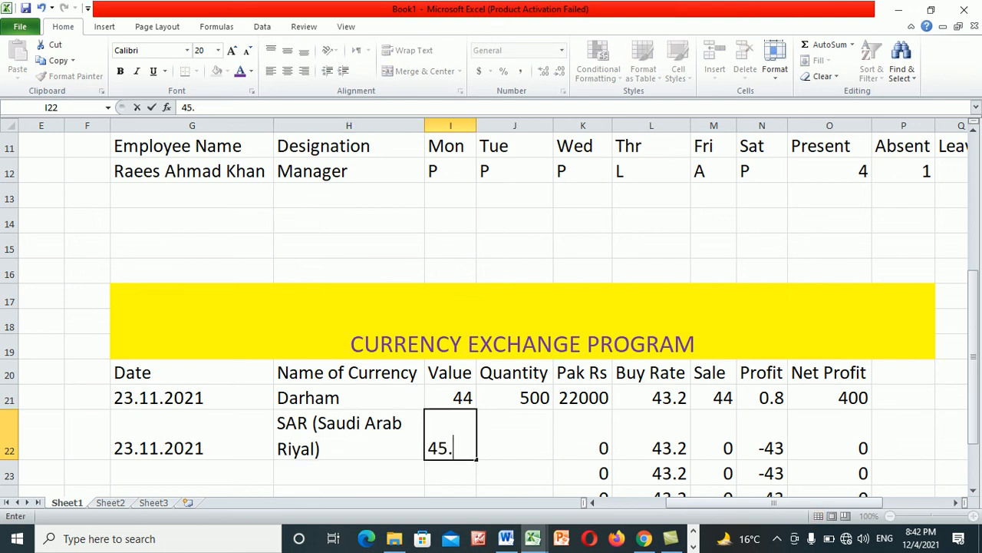
type("78")
key("Tab")
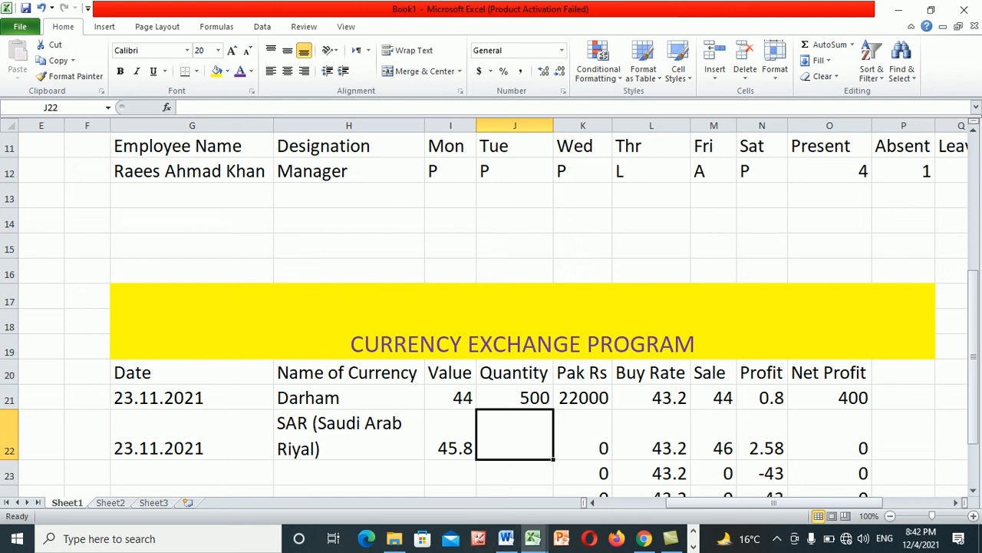
type("8")
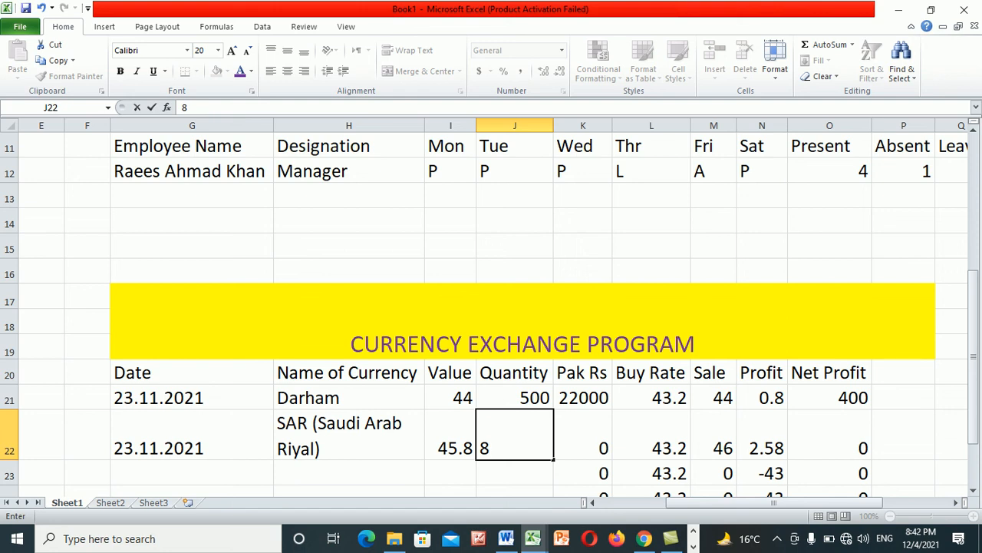
type("00")
key("Tab")
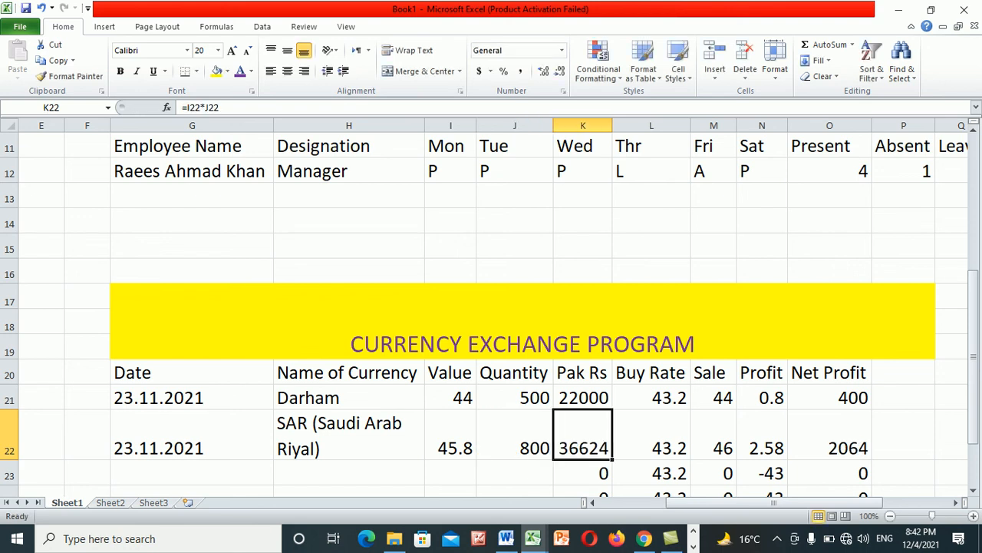
- Set the Buy Rate in L22 to 45 for the Saudi Riyal row
key("Right")
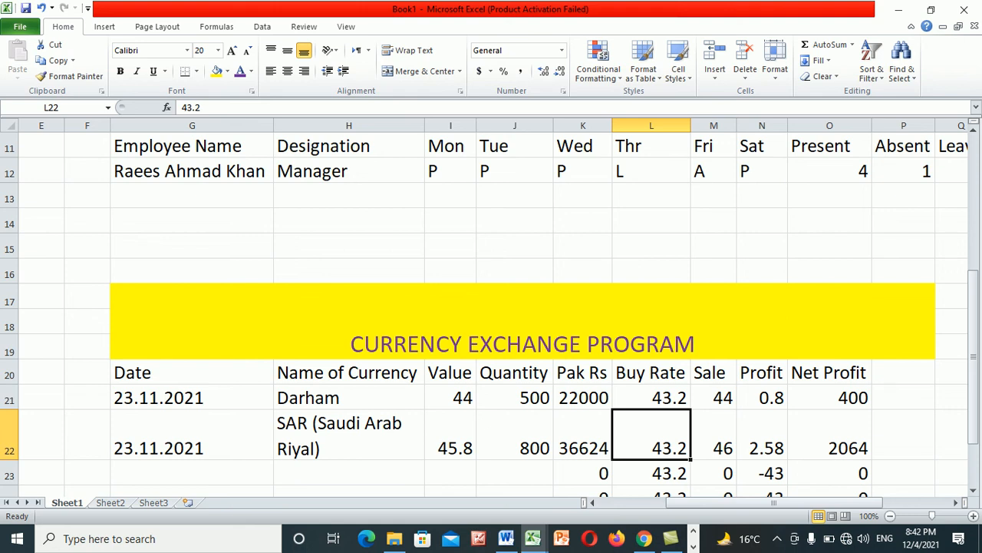
type("4")
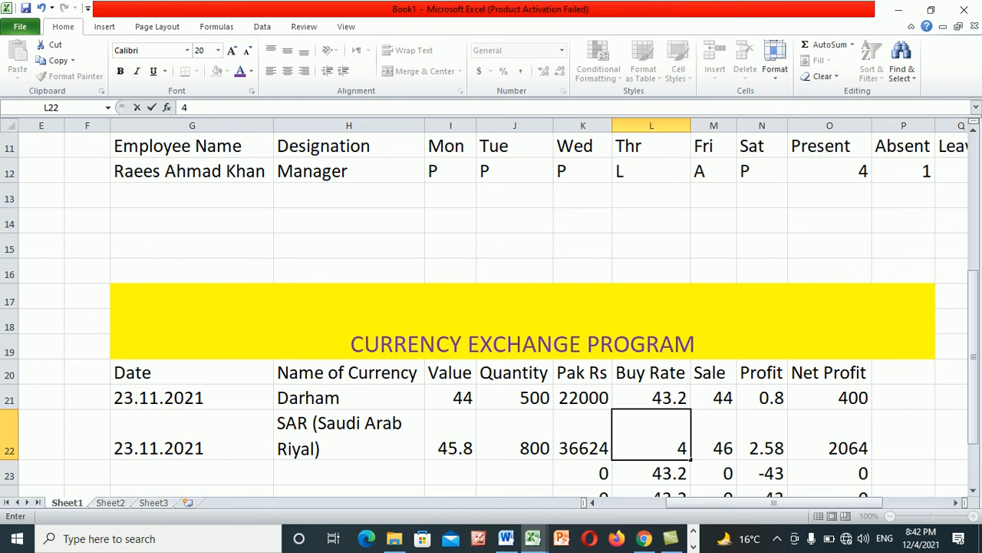
type("5")
key("Right")
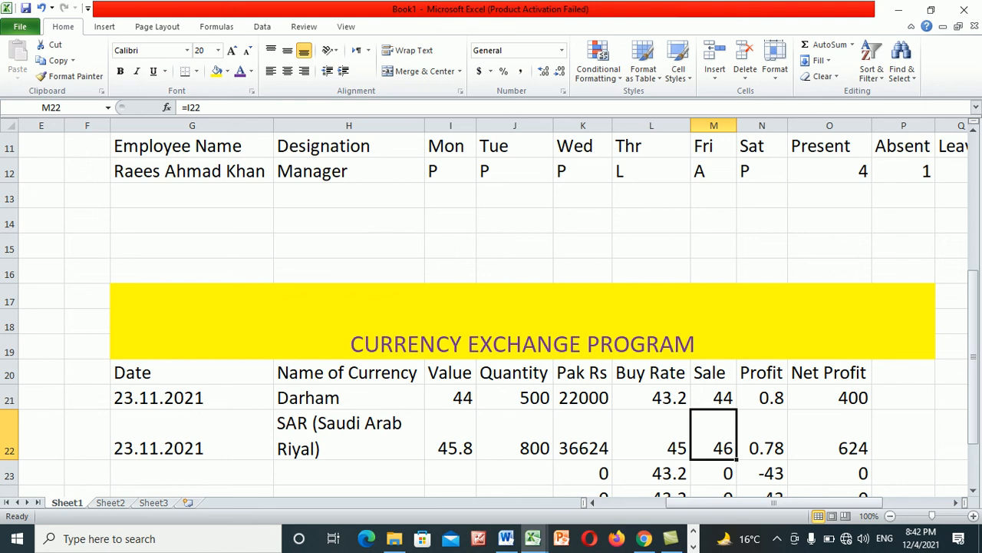
- Re-enter the Sale formula =I22 in M22 so it takes the currency's Value
type("=")
key("Left")
key("Left")
key("Left")
key("Left")
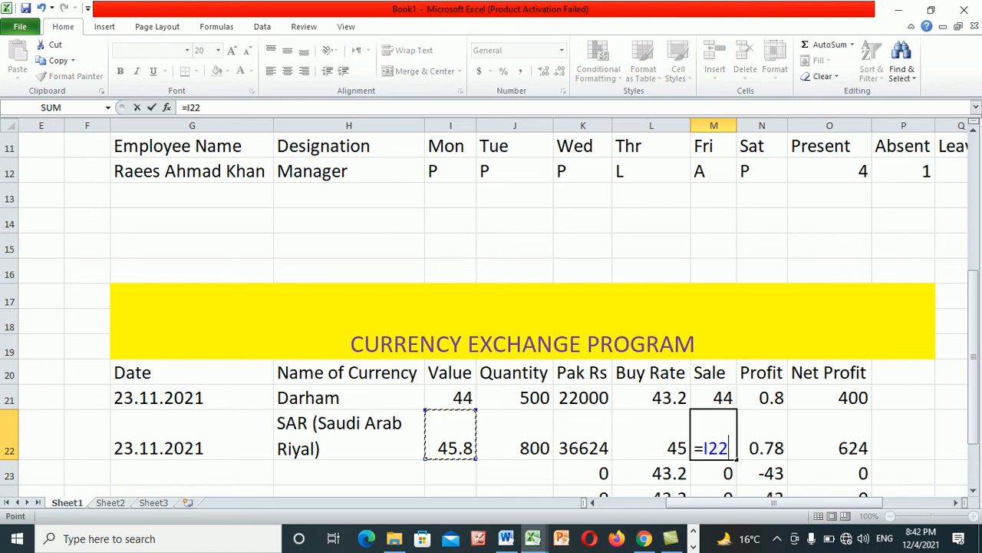
key("Return")
- Compare the Value and Sale cells of row 22, and show Sale cells M22 and M21 with one decimal place
key("Left")
key("Up")
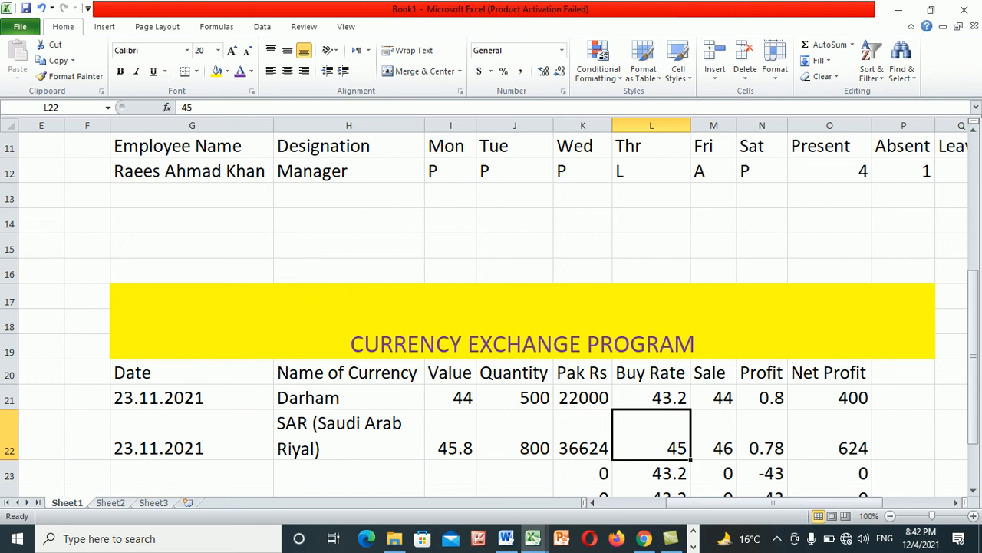
key("Right")
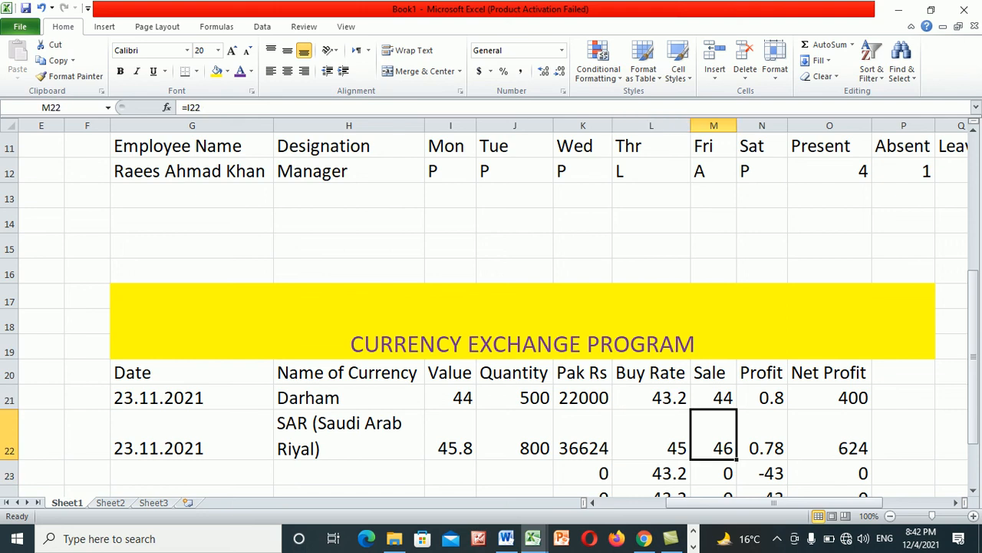
key("Up")
key("Down")
left_click(450, 435)
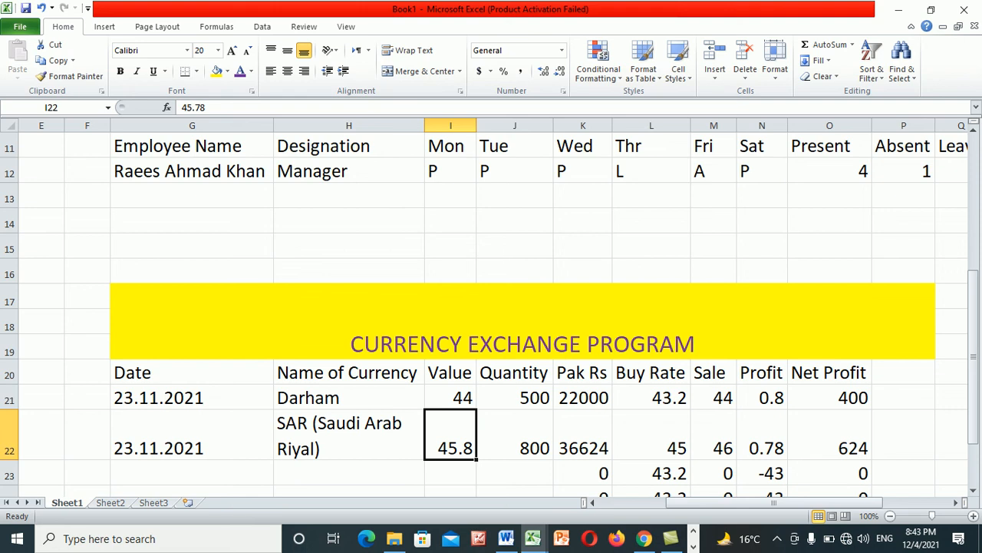
left_click(714, 435)
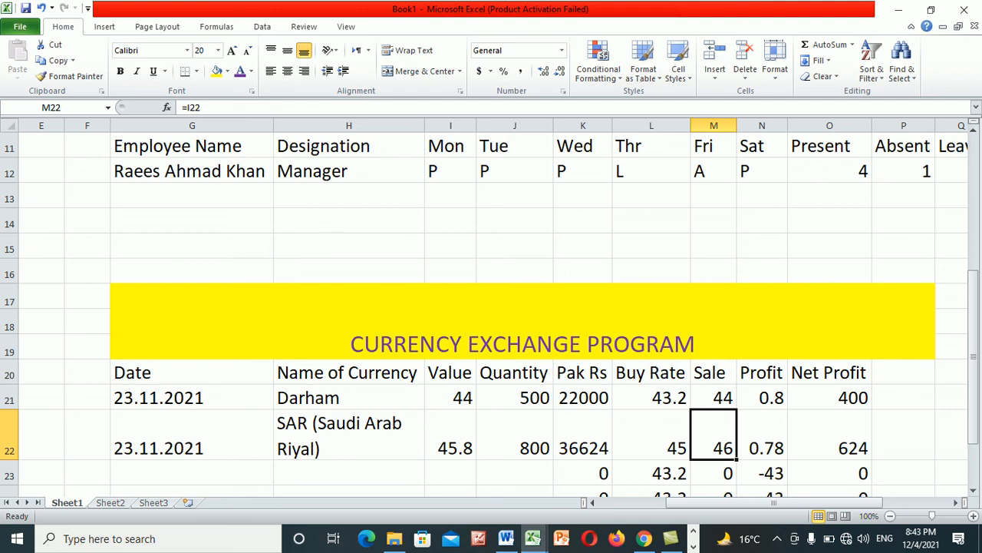
left_click(544, 71)
left_click(714, 398)
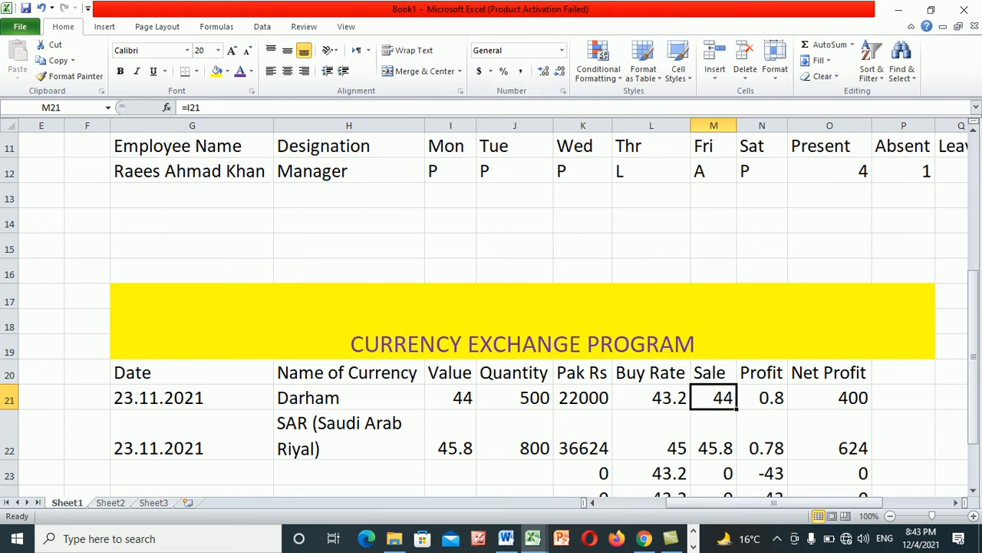
left_click(543, 71)
- Examine the Sale, Profit and Net Profit formulas in row 22
left_click(714, 435)
left_click(762, 435)
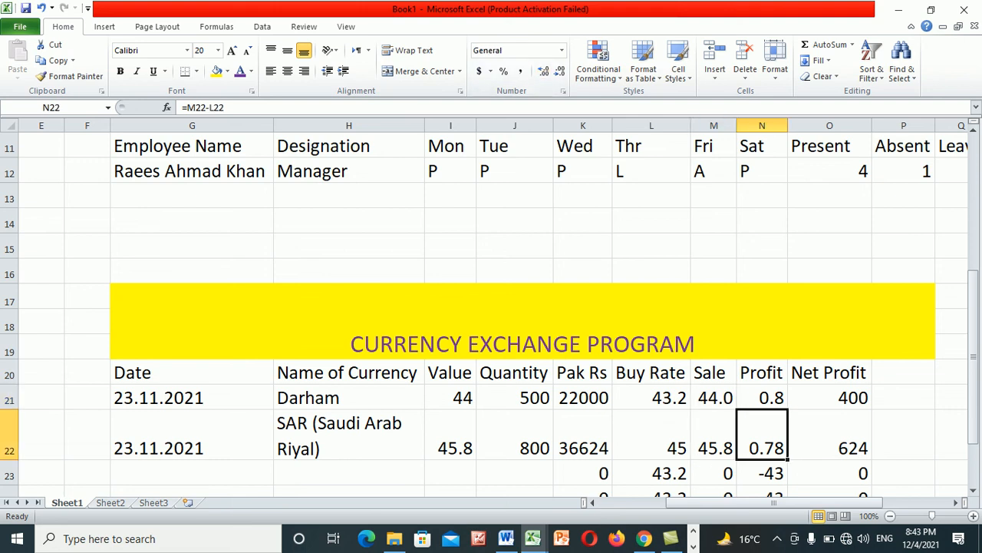
left_click(829, 436)
key("Left")
key("Left")
key("Right")
key("Right")
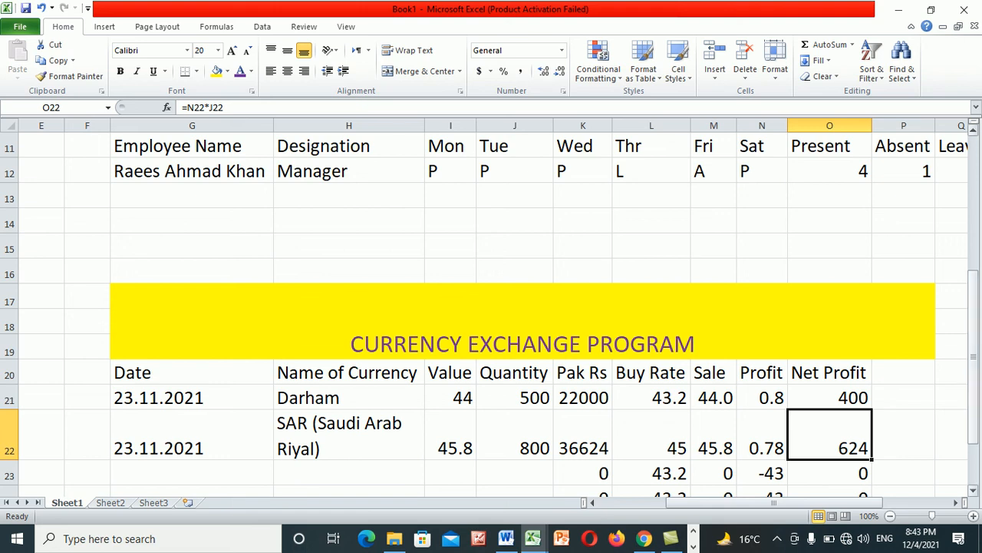
- Review the date, currency, value, quantity, Pak Rs, profit and net profit entries of the currency exchange table
left_click_drag(974, 339, 974, 378)
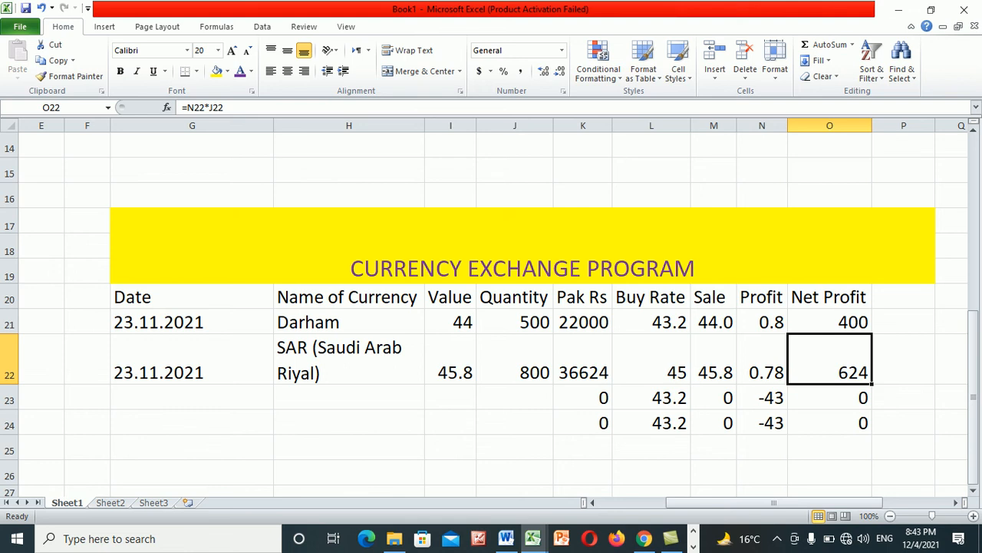
left_click(192, 322)
left_click(348, 322)
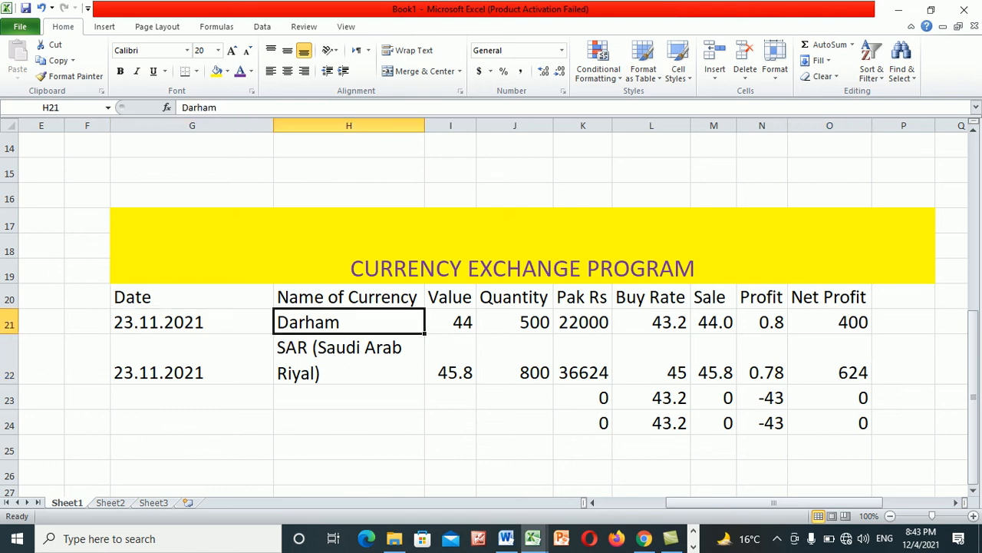
left_click(192, 365)
left_click(348, 364)
left_click(515, 365)
left_click(515, 322)
left_click(515, 364)
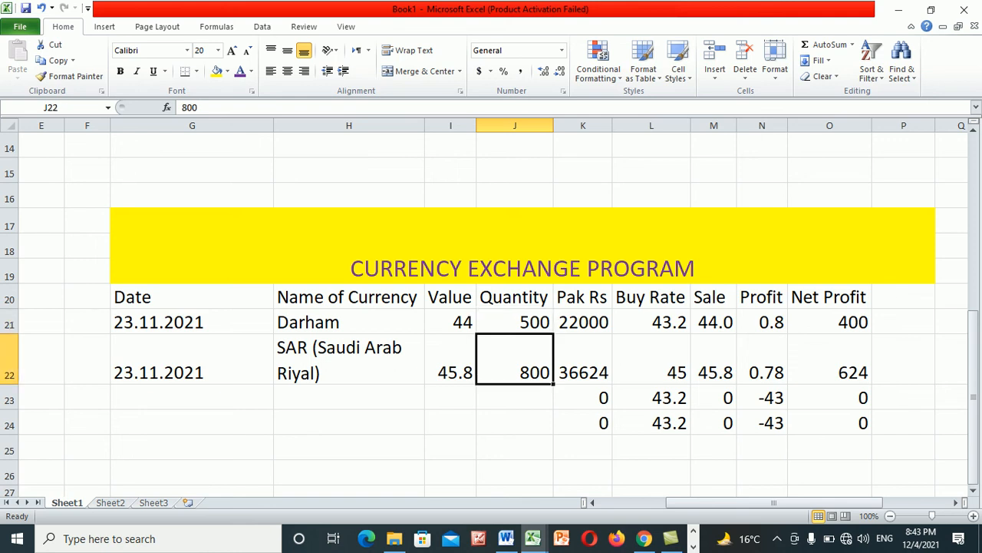
left_click(192, 322)
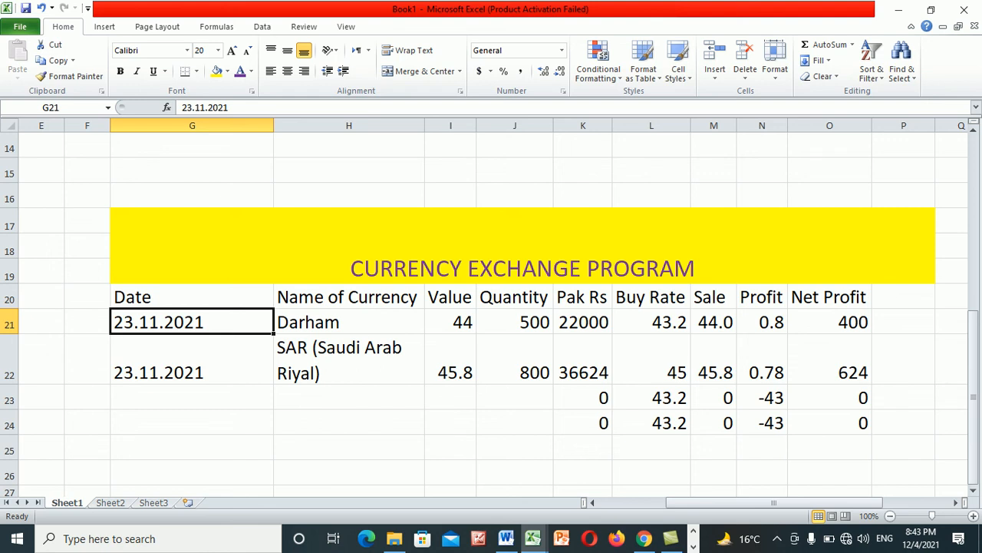
left_click(451, 322)
left_click(451, 359)
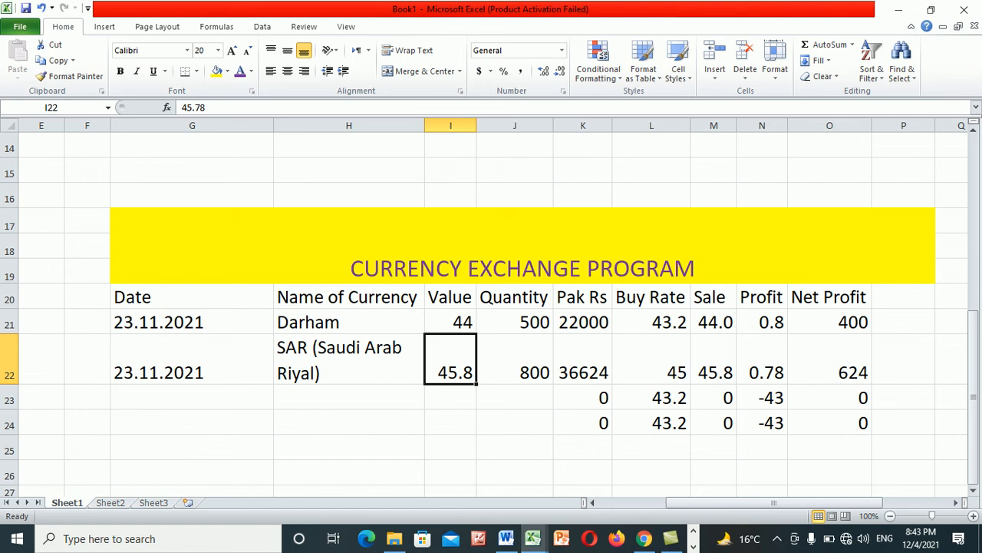
left_click_drag(583, 322, 583, 422)
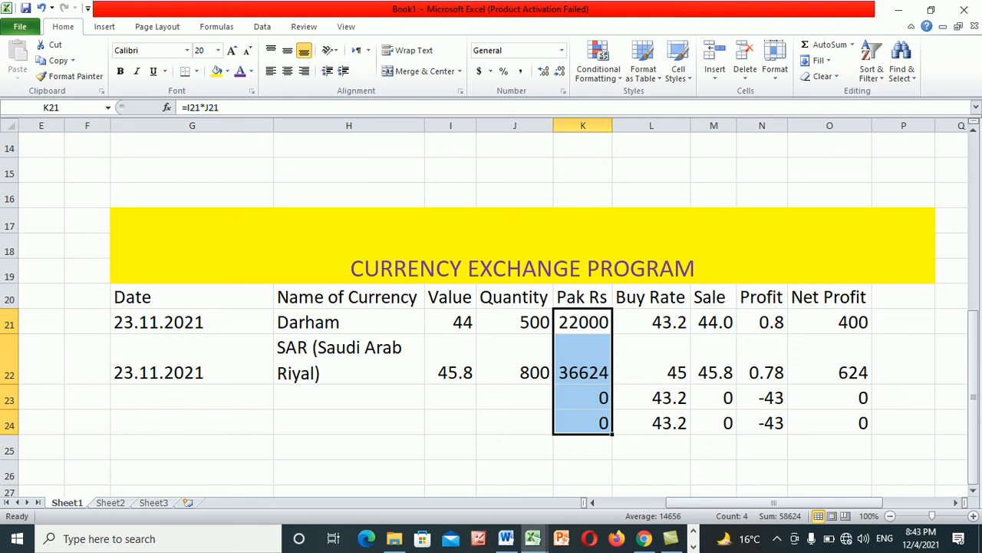
left_click(762, 322)
left_click(829, 322)
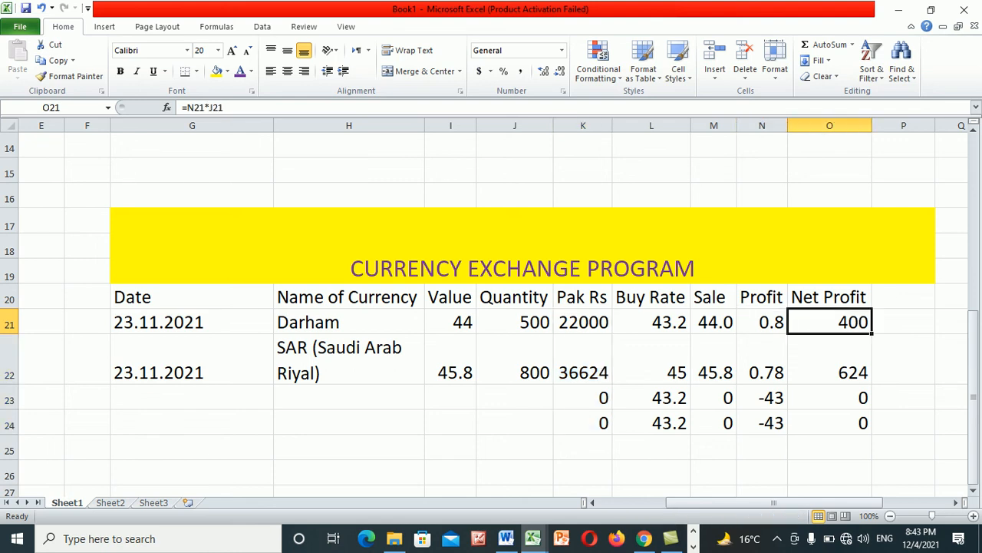
left_click(973, 412)
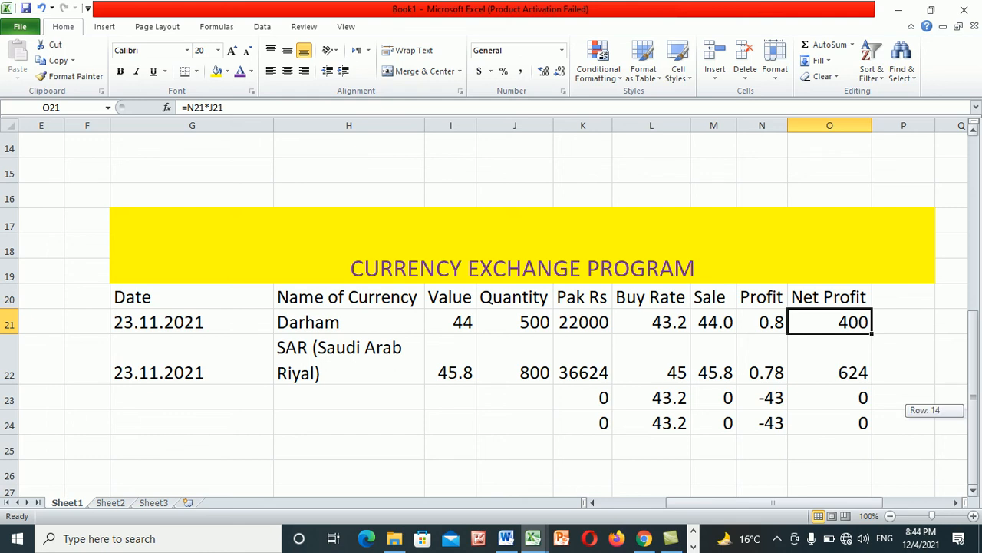
left_click(829, 472)
type("=")
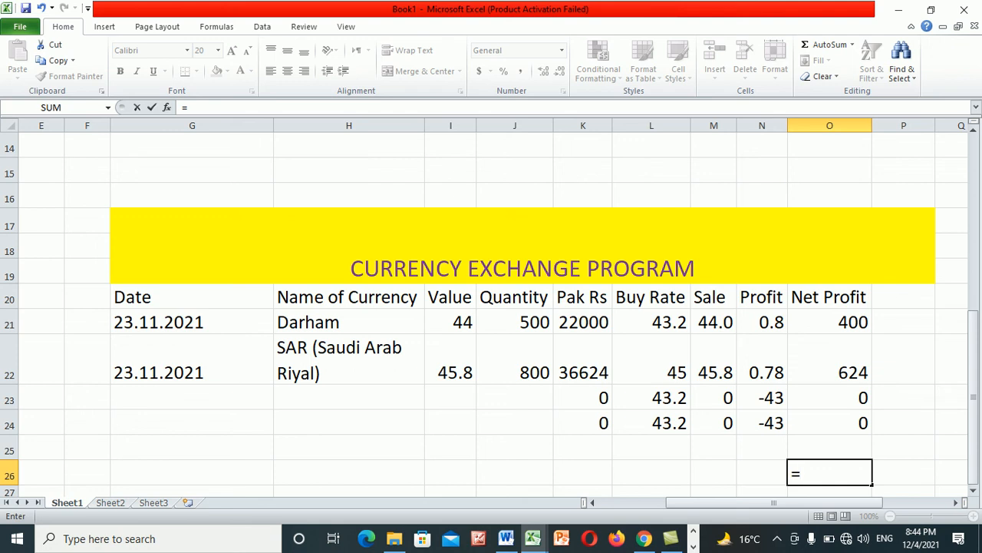
key("BackSpace")
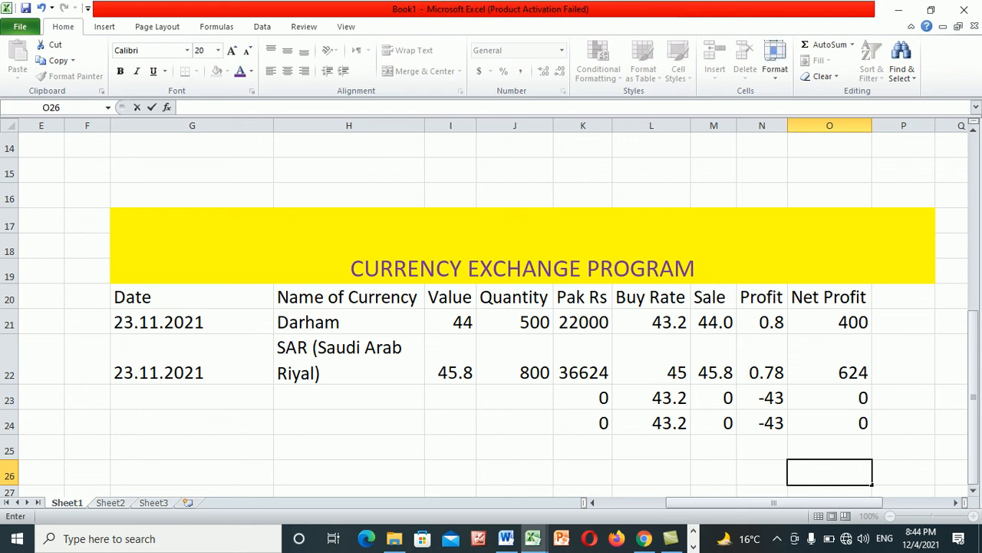
left_click(903, 359)
- Total the Net Profit column O21:O24 in O25 with AutoSum
left_click_drag(830, 321, 830, 449)
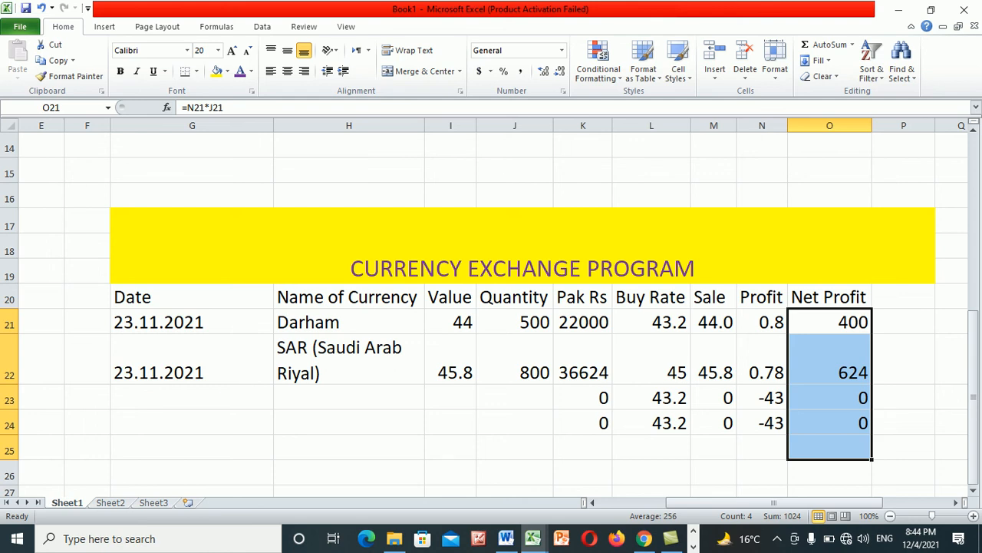
left_click(826, 45)
left_click(829, 473)
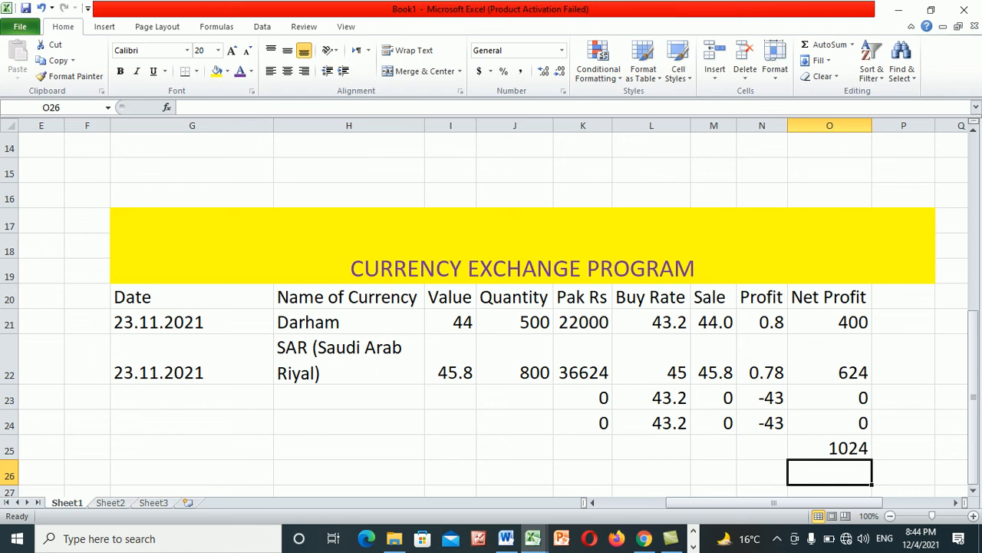
left_click_drag(973, 363, 973, 309)
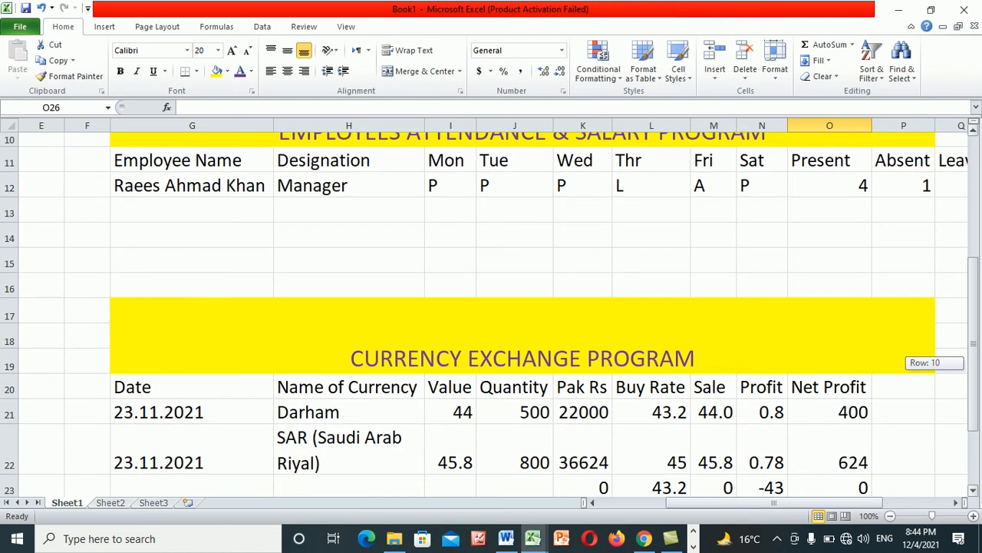
left_click_drag(974, 309, 973, 326)
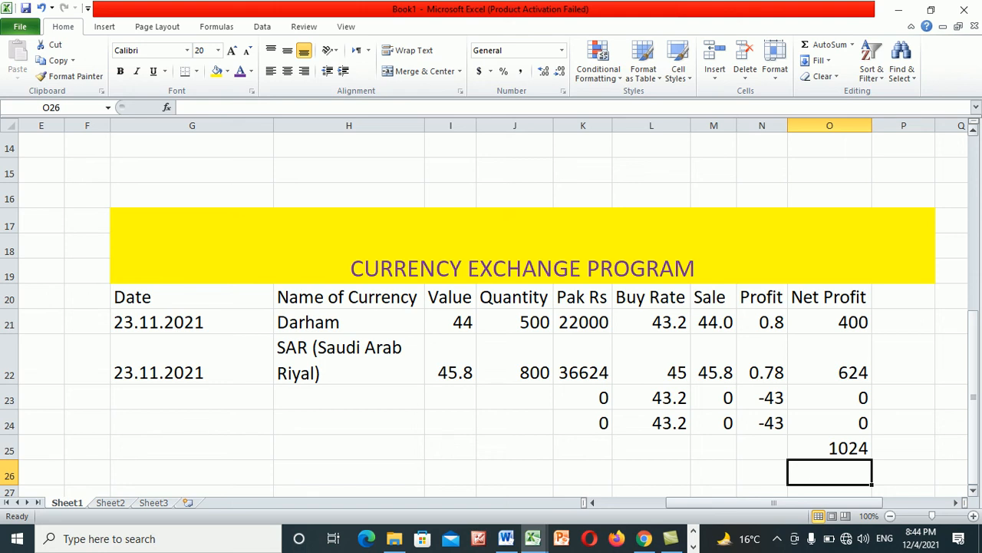
- Examine the Net Profit total formula in O25 and the Profit formula in N24
left_click(714, 448)
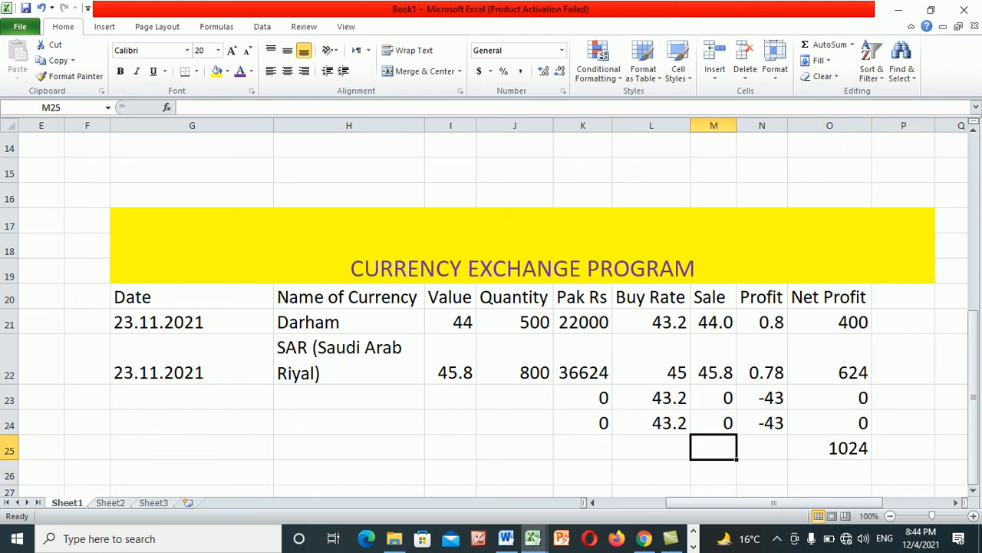
left_click(830, 447)
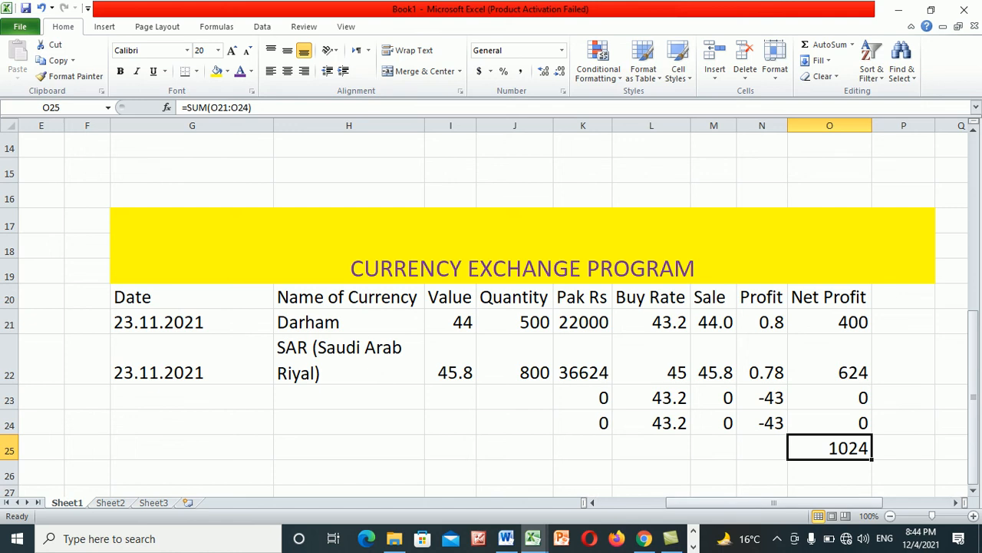
left_click(762, 423)
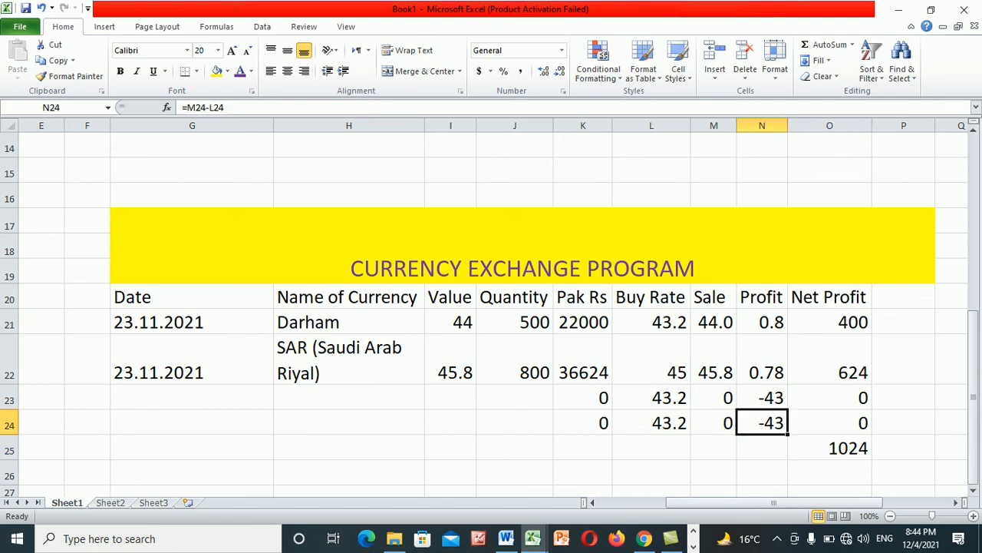
left_click(671, 538)
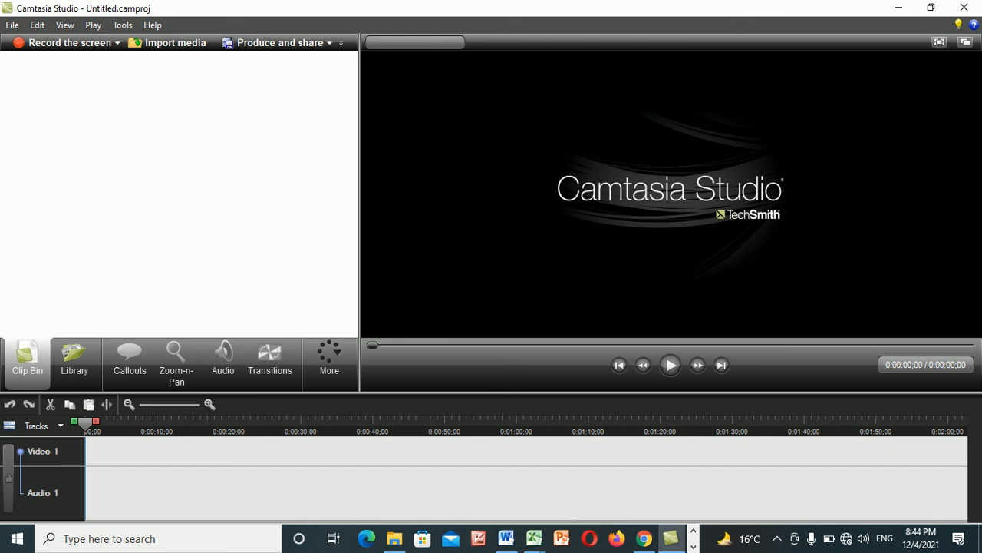
left_click(694, 546)
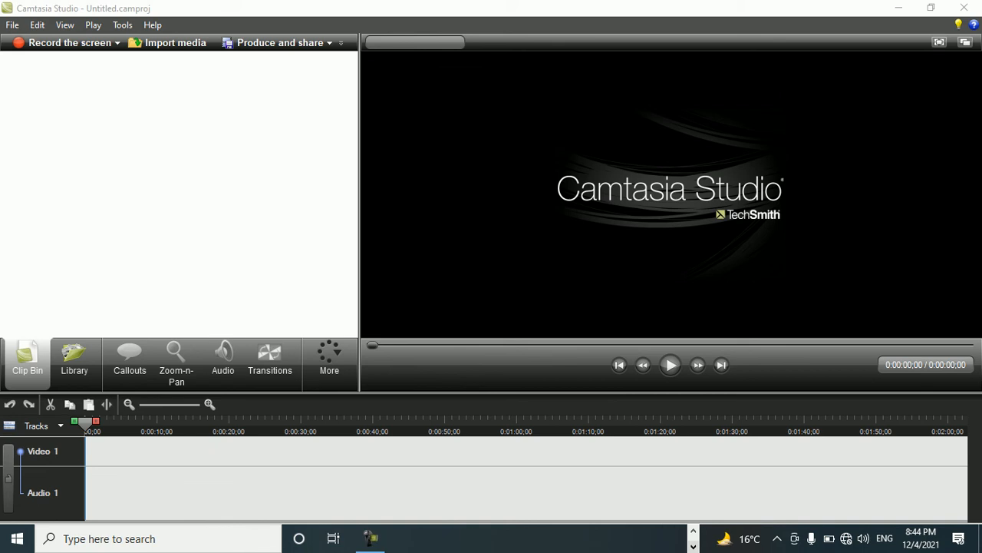
left_click(371, 538)
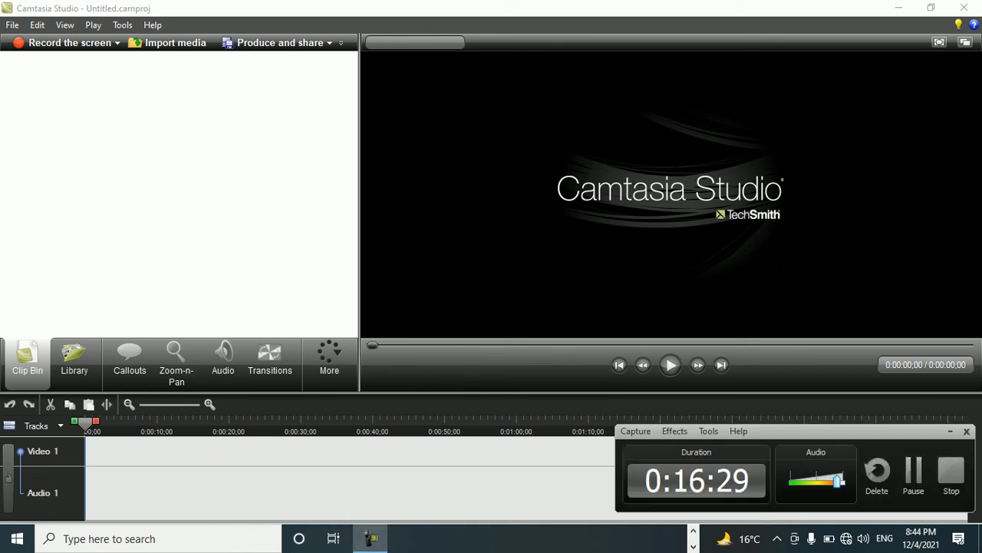